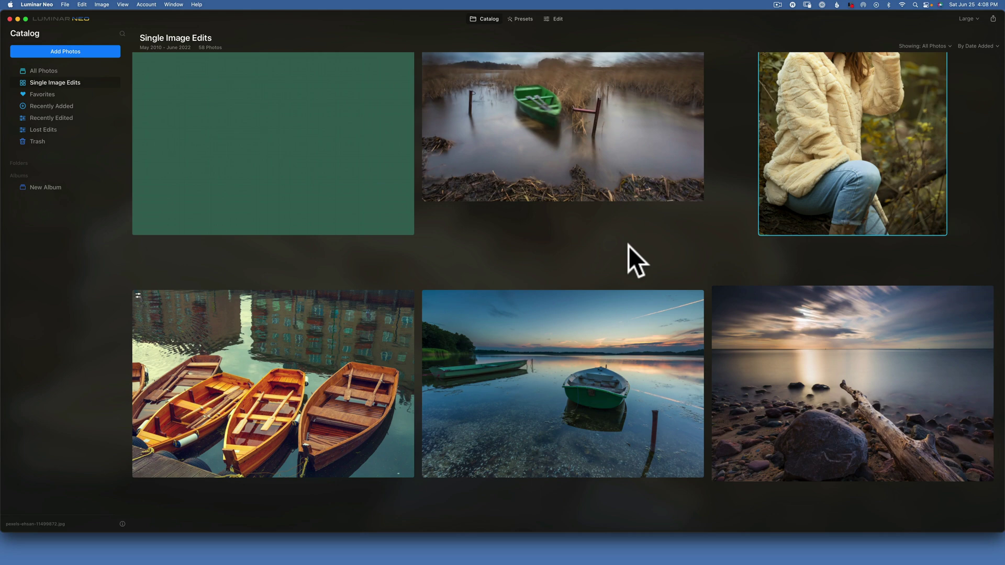
# Step: Look through the solid-colour and gradient overlay images and the photos in the Single Image Edits catalog
pyautogui.scroll(3, 610, 177)
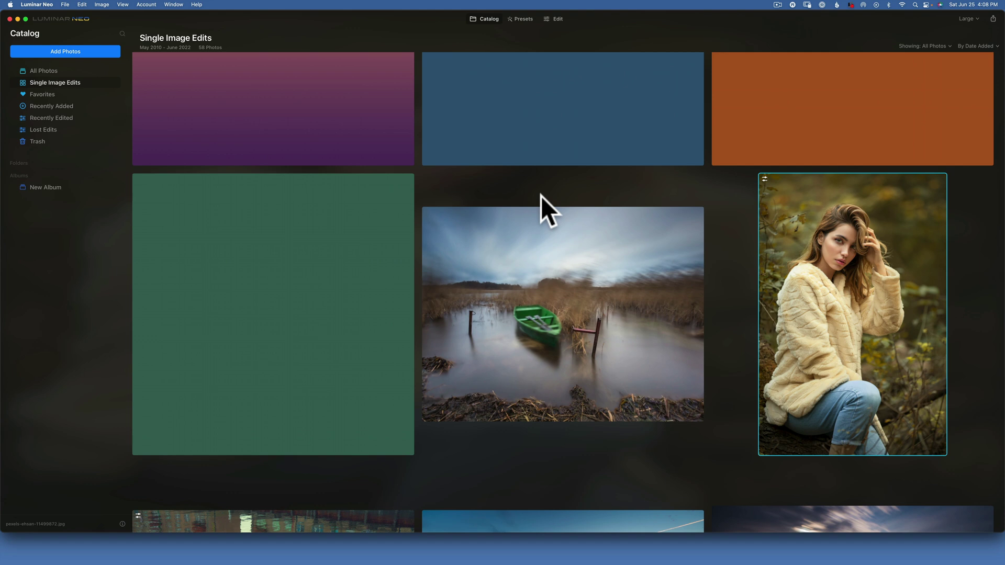
pyautogui.scroll(5, 541, 195)
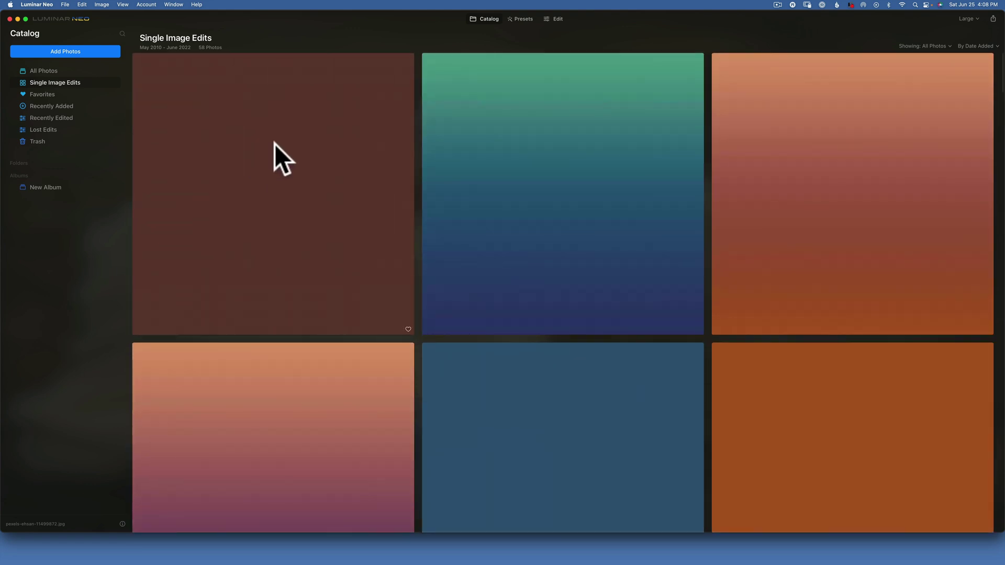
pyautogui.scroll(-1, 567, 357)
pyautogui.scroll(-10, 567, 357)
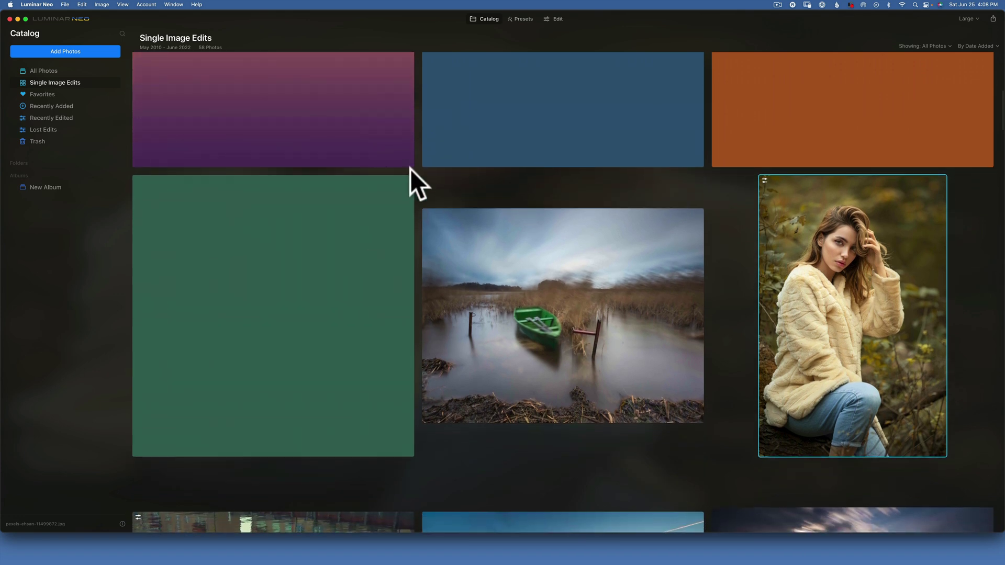
pyautogui.scroll(10, 411, 168)
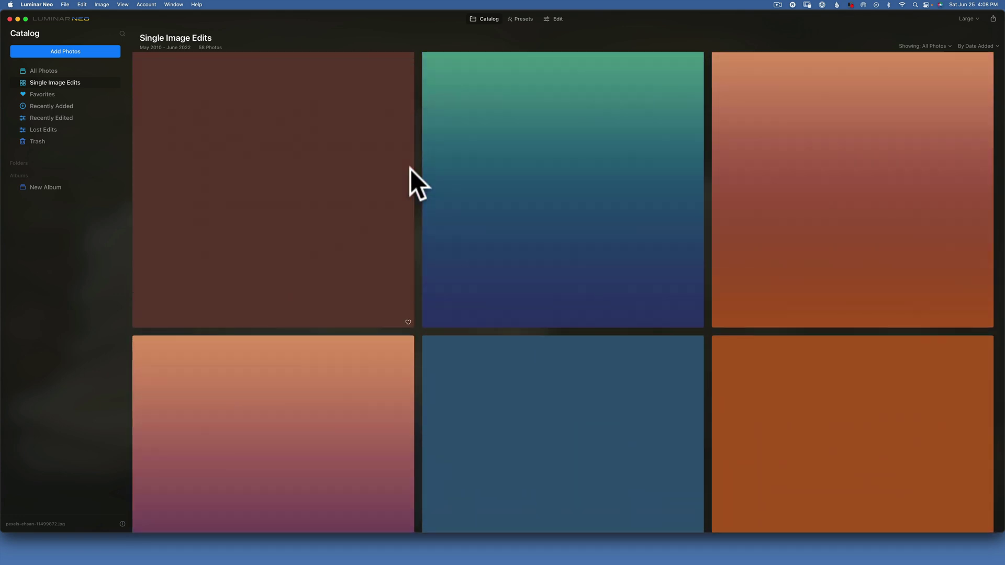
pyautogui.scroll(-3, 410, 168)
pyautogui.scroll(-4, 410, 168)
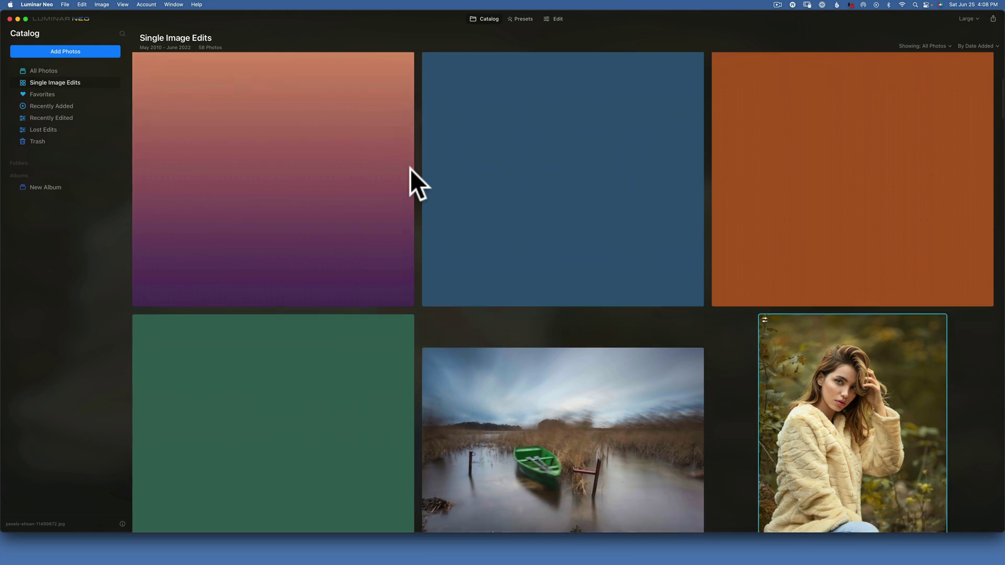
pyautogui.scroll(-5, 410, 169)
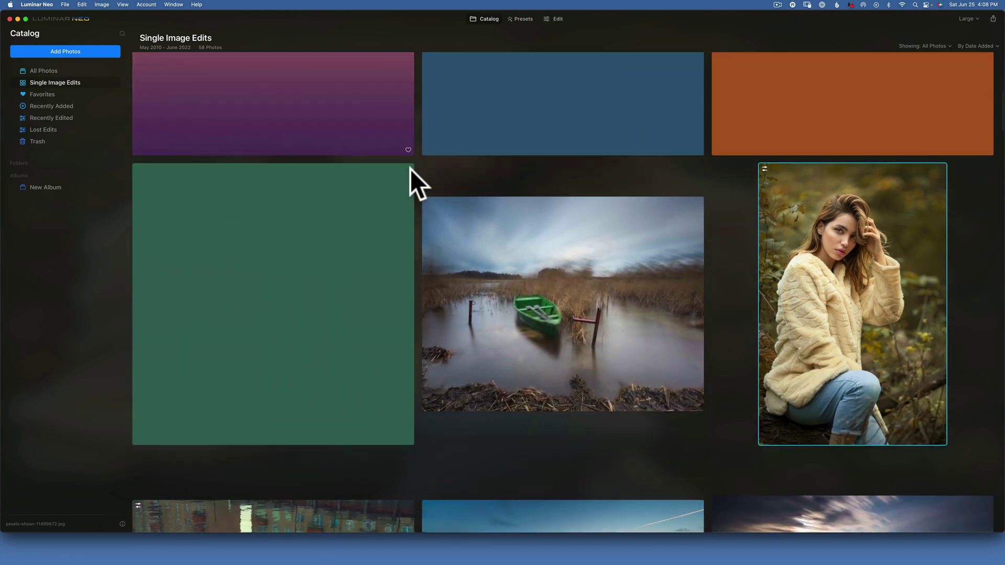
# Step: Open the forest portrait of the woman in the cream fur coat for editing
pyautogui.doubleClick(852, 246)
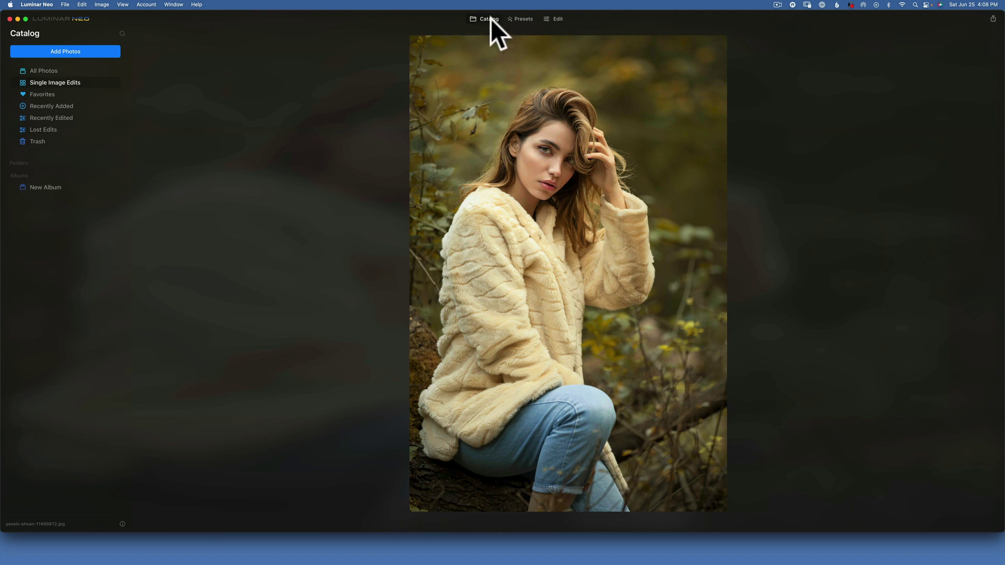
pyautogui.click(560, 17)
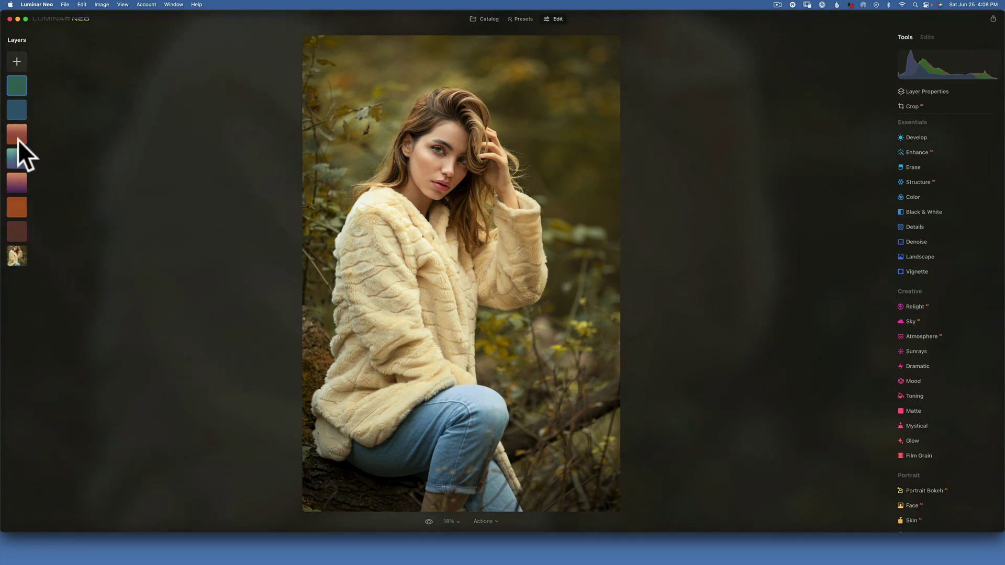
# Step: Try adding the brown overlay image as a new layer, and delete that extra layer
pyautogui.click(14, 59)
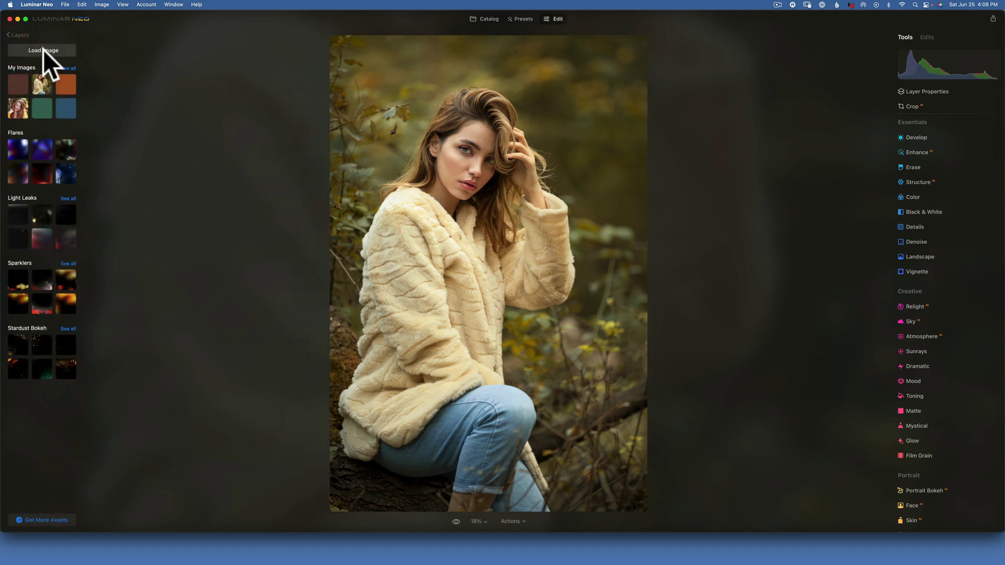
pyautogui.click(43, 50)
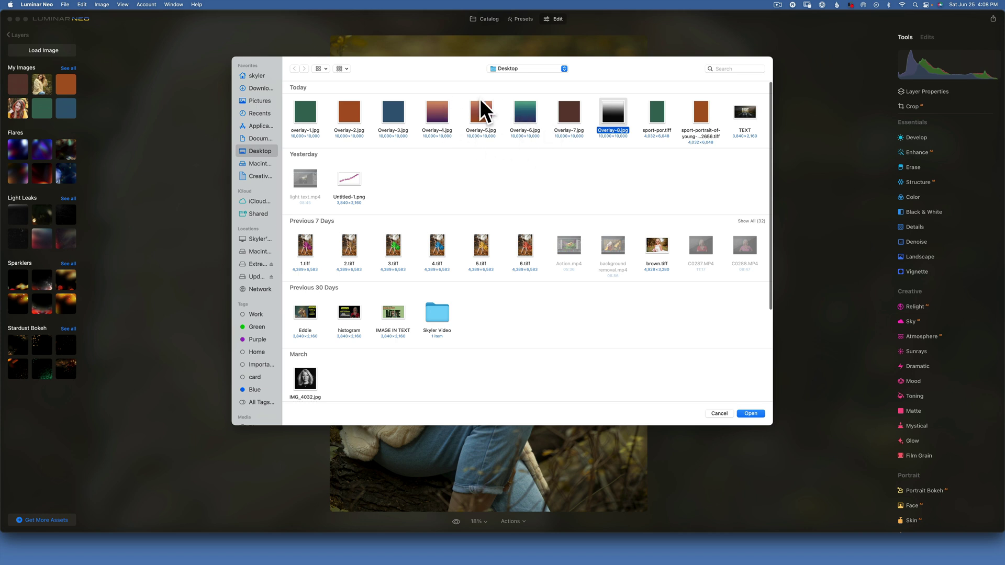
pyautogui.click(719, 413)
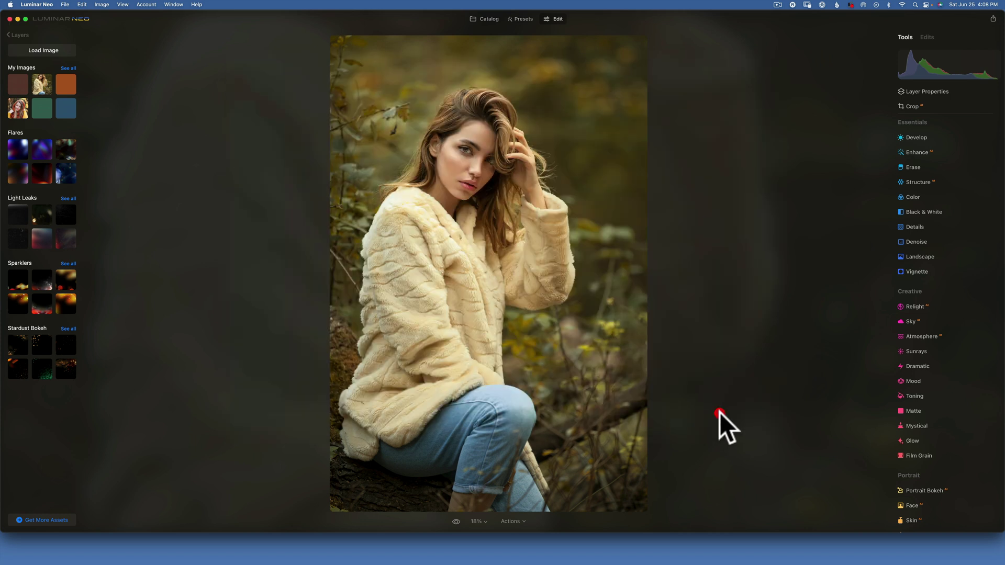
pyautogui.click(18, 84)
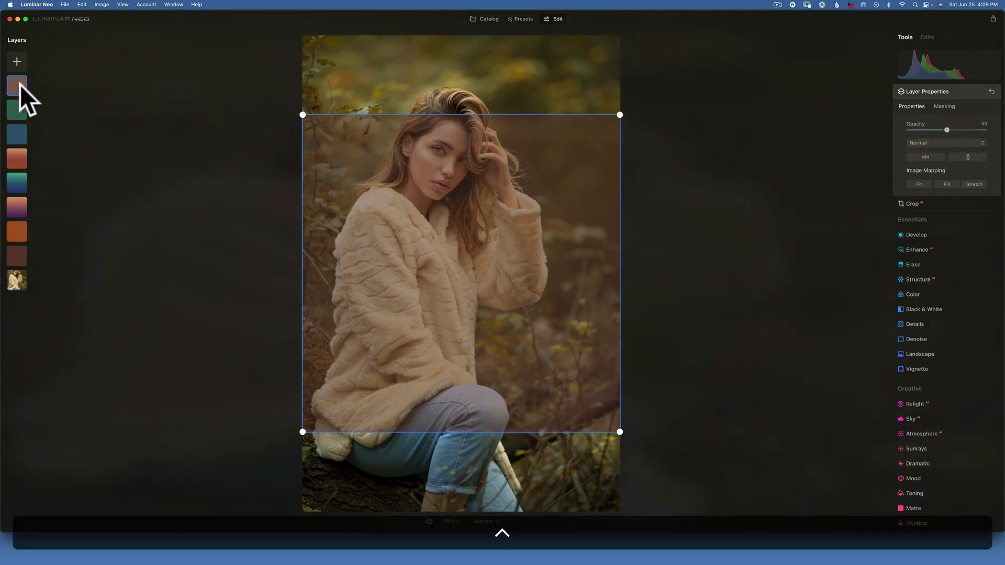
pyautogui.rightClick(21, 84)
pyautogui.click(44, 98)
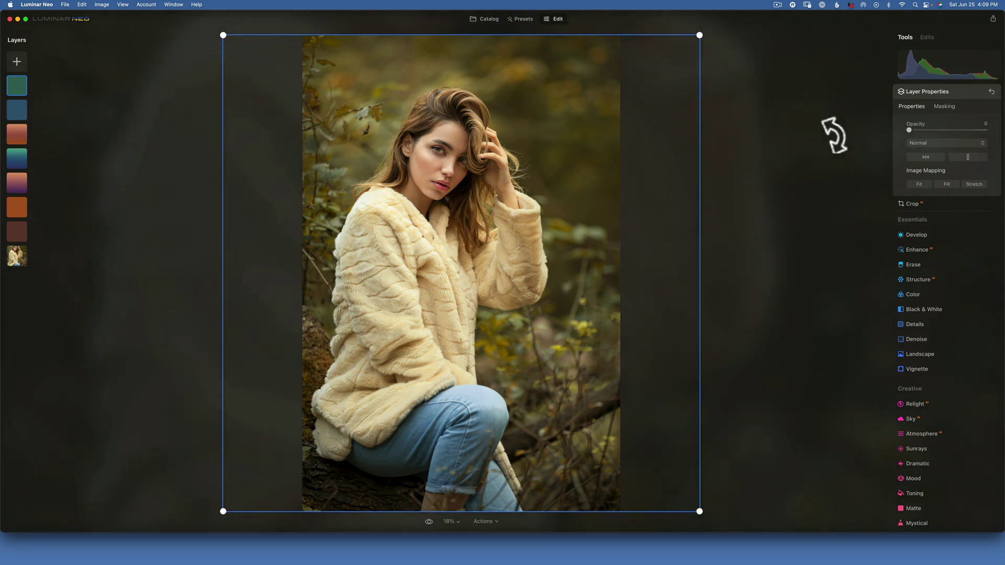
# Step: Select the existing brown overlay layer just above the photo and set it to 100 opacity with Normal blending
pyautogui.click(18, 232)
pyautogui.click(15, 230)
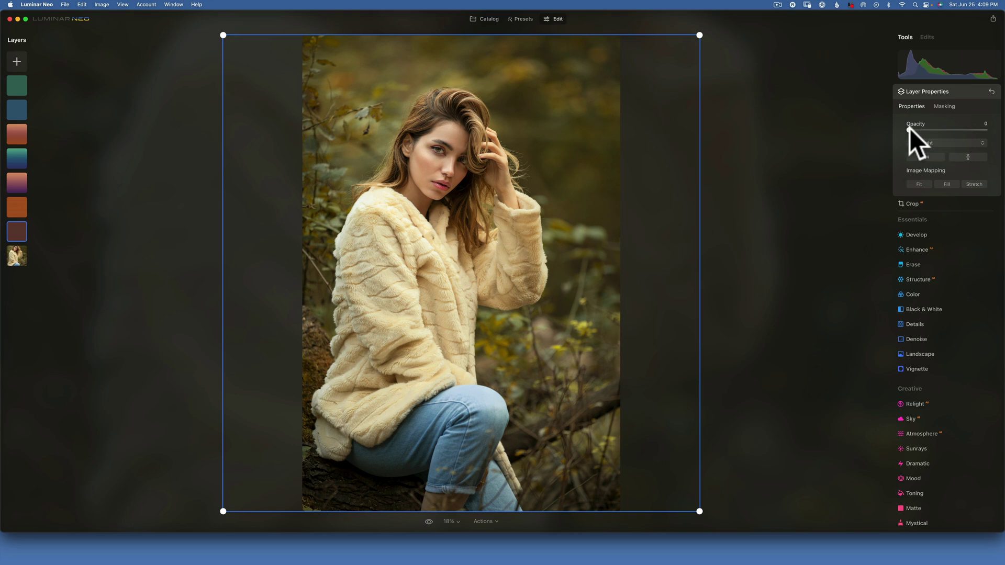
pyautogui.moveTo(909, 130); pyautogui.dragTo(978, 123)
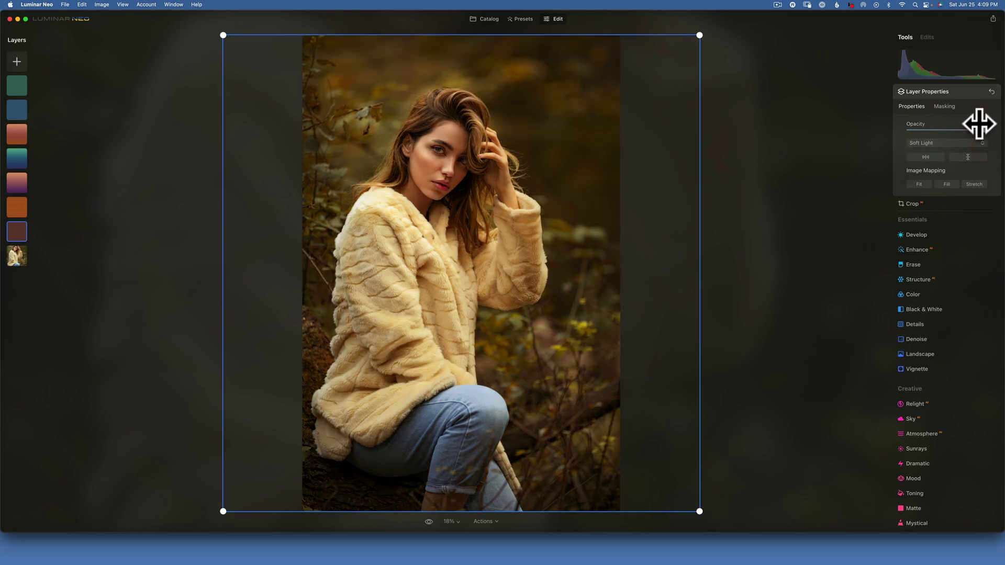
pyautogui.click(928, 143)
pyautogui.click(925, 154)
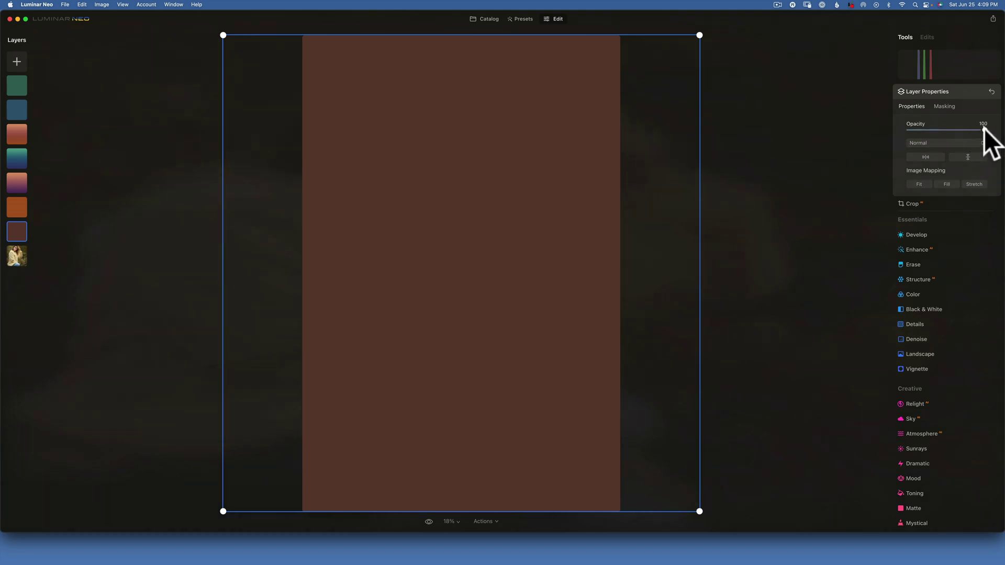
# Step: Switch the brown layer's blend mode to Soft Light and lower its opacity to 46
pyautogui.click(935, 142)
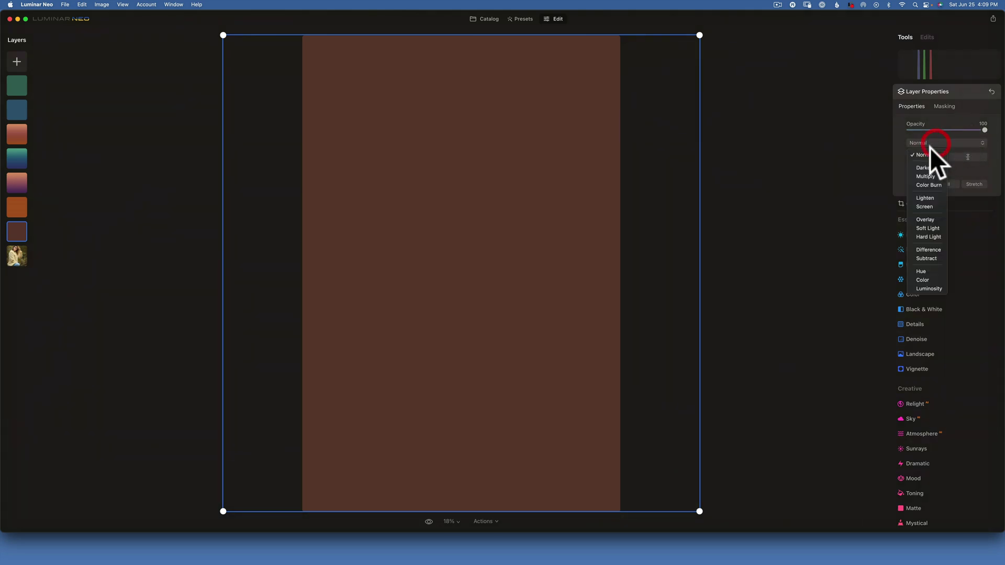
pyautogui.click(931, 228)
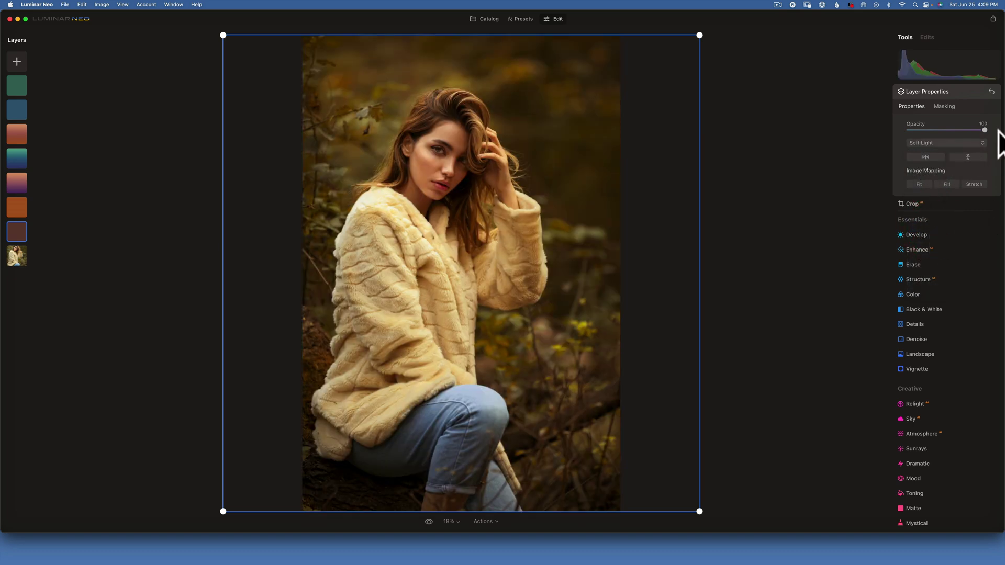
pyautogui.moveTo(984, 128); pyautogui.dragTo(950, 130)
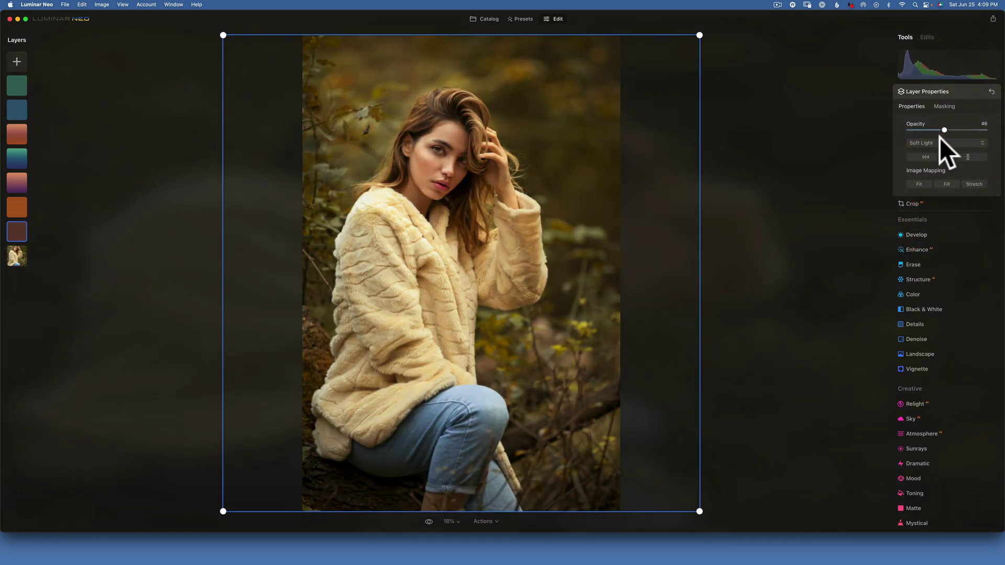
# Step: Change the brown layer's blend mode to Overlay and reduce its opacity to 37
pyautogui.click(940, 137)
pyautogui.click(943, 140)
pyautogui.click(927, 219)
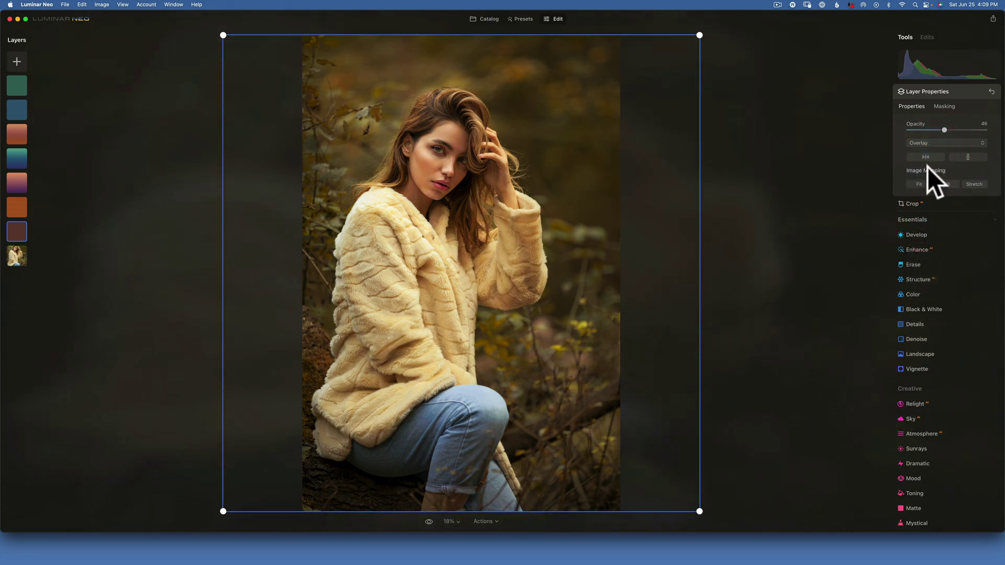
pyautogui.moveTo(945, 130); pyautogui.dragTo(938, 129)
# Step: Erase the brown layer's tint from the woman's face using a mask brush of size 148 and strength 58
pyautogui.click(946, 105)
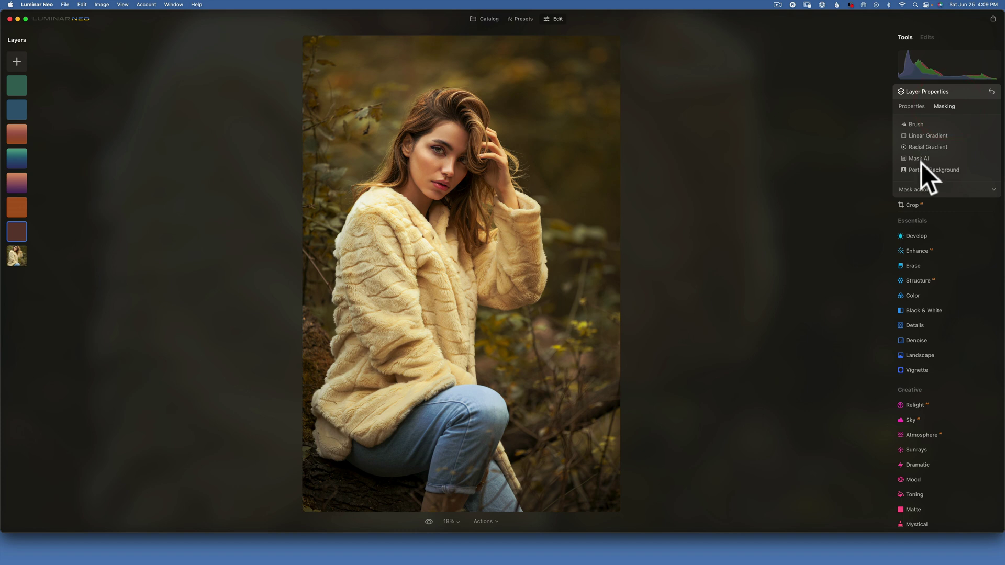
pyautogui.click(916, 123)
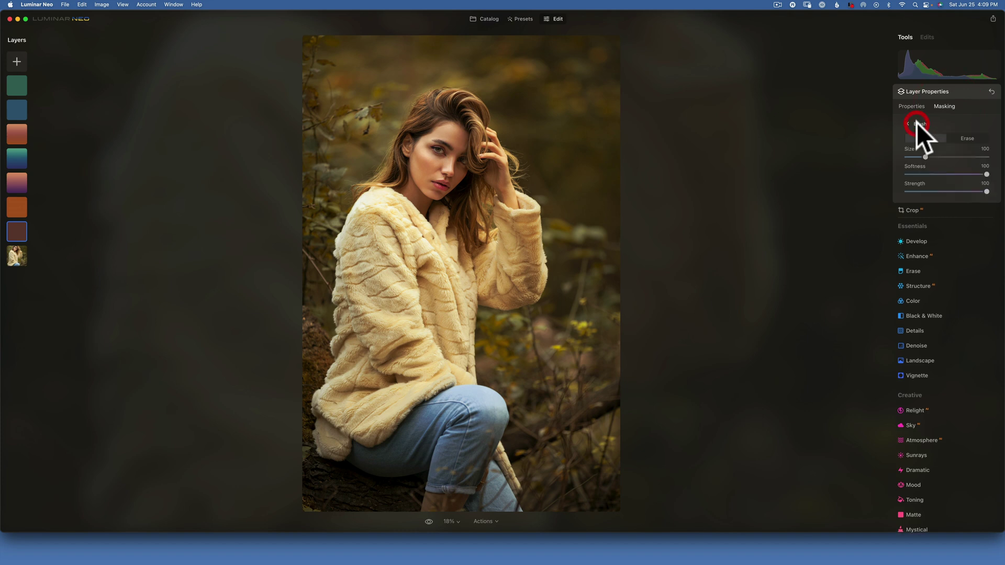
pyautogui.click(968, 138)
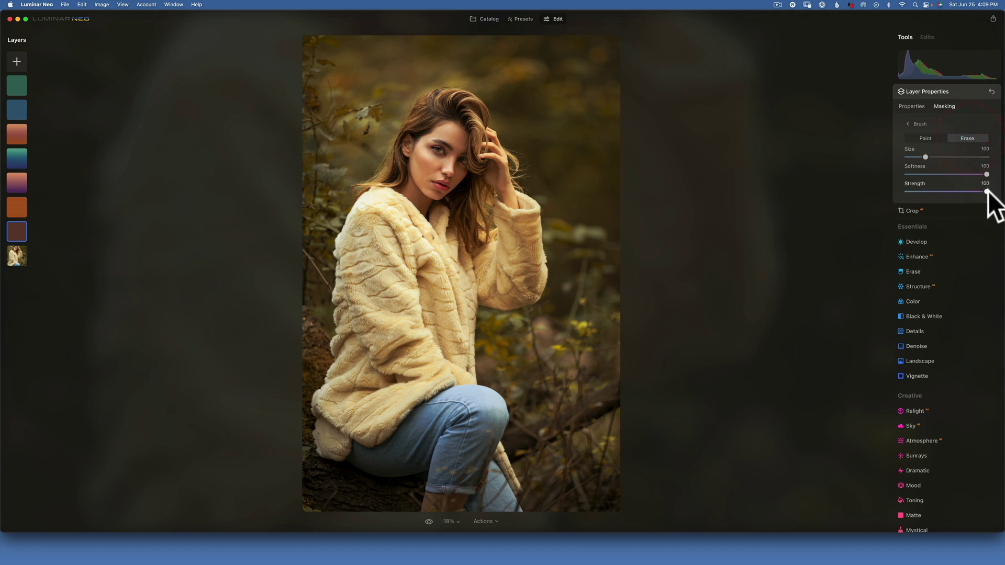
pyautogui.moveTo(986, 192); pyautogui.dragTo(953, 192)
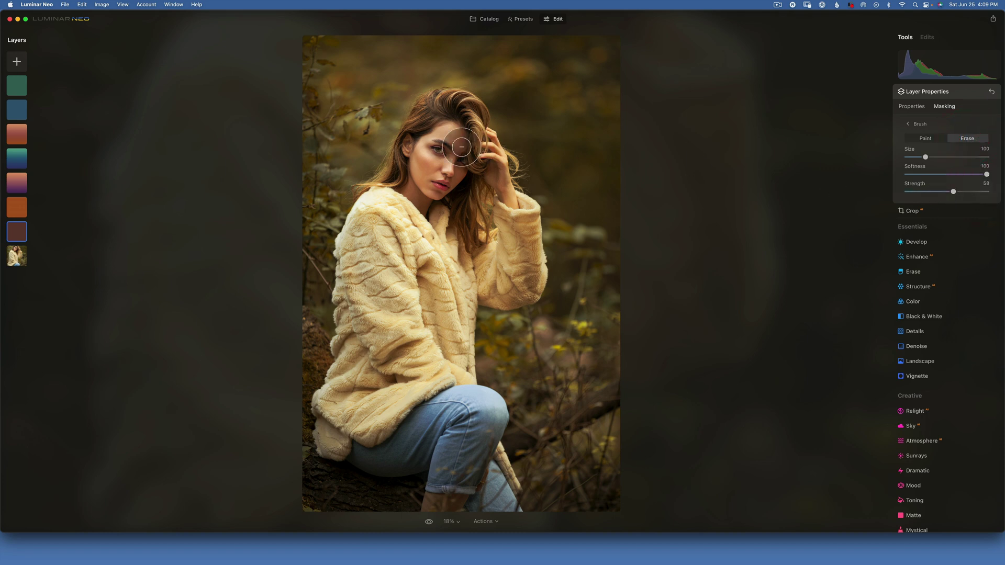
pyautogui.press(']')
pyautogui.moveTo(427, 177)
pyautogui.mouseDown()
pyautogui.moveTo(433, 138)
pyautogui.moveTo(426, 206)
pyautogui.moveTo(445, 145)
pyautogui.moveTo(457, 146)
pyautogui.moveTo(465, 173)
pyautogui.mouseUp()
pyautogui.click(519, 311)
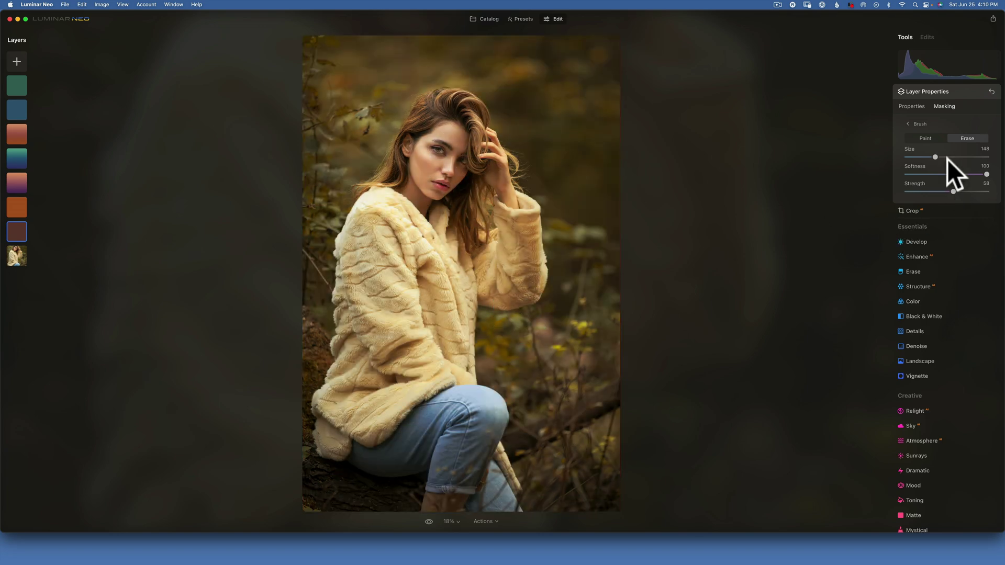
# Step: Compare the brown-toned portrait with the original and set the brown layer's opacity to 0
pyautogui.press('\\')
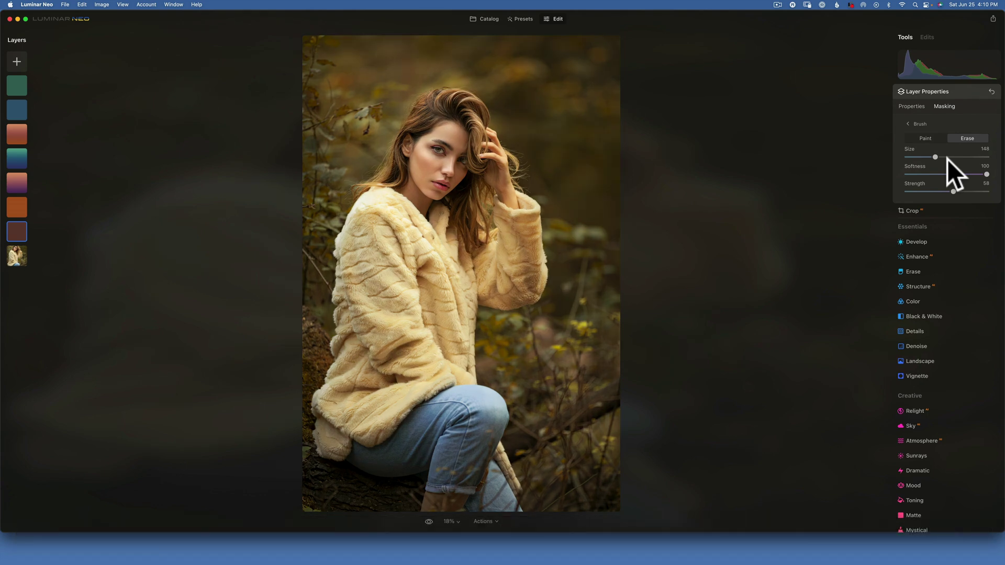
pyautogui.press('\\')
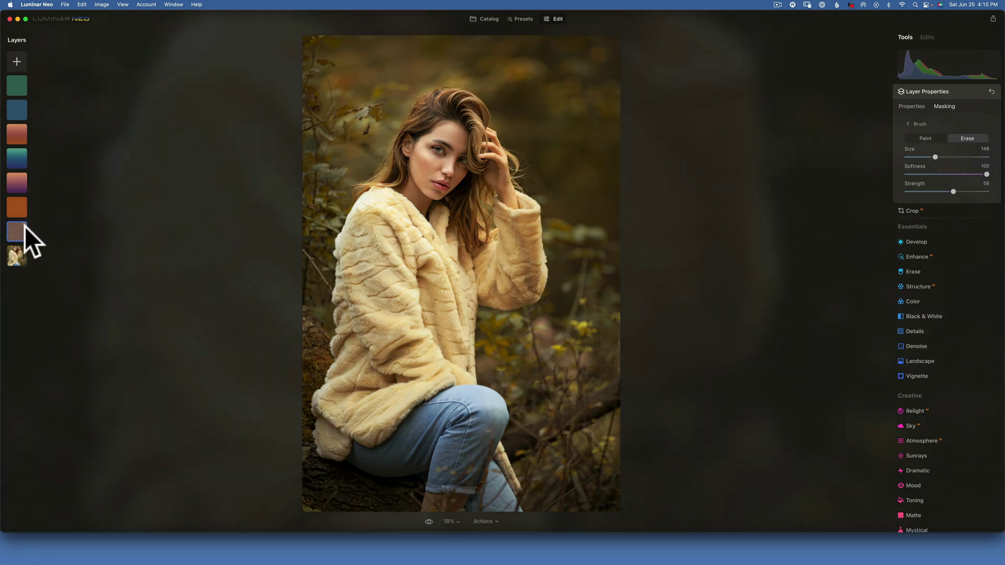
pyautogui.click(910, 105)
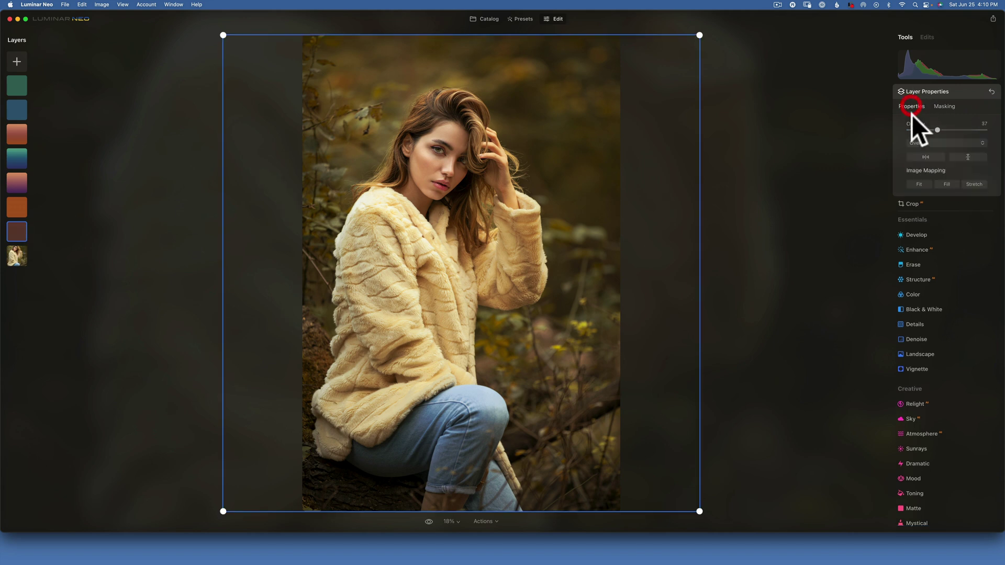
pyautogui.moveTo(927, 128); pyautogui.dragTo(869, 130)
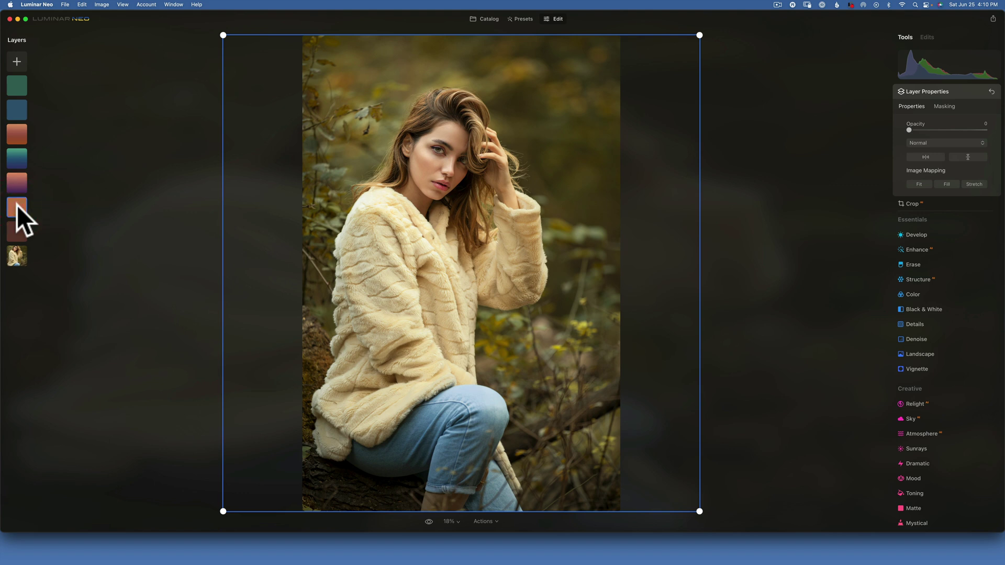
# Step: Set the orange overlay layer's blend mode to Soft Light and its opacity to 42
pyautogui.moveTo(909, 130); pyautogui.dragTo(1002, 149)
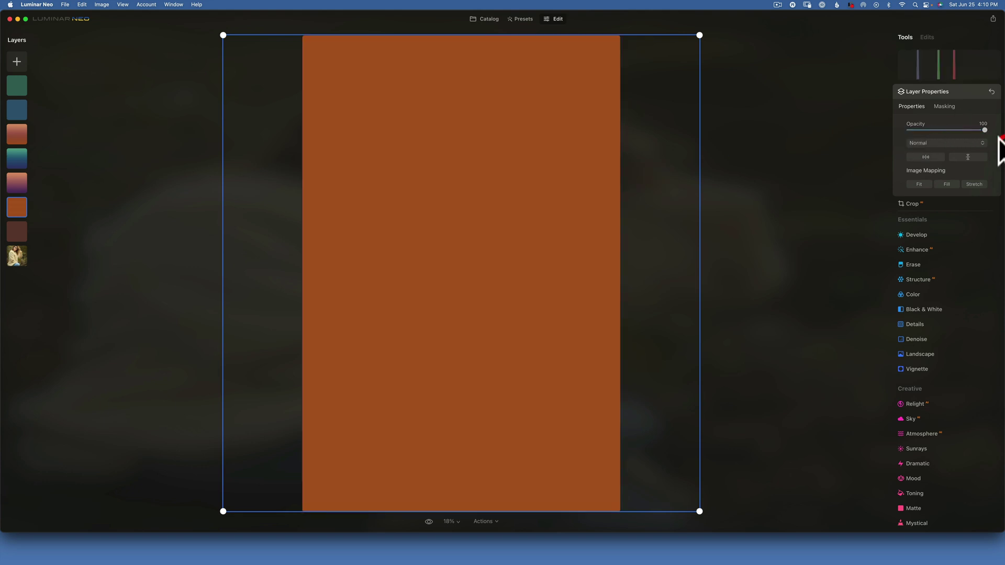
pyautogui.click(951, 143)
pyautogui.click(931, 227)
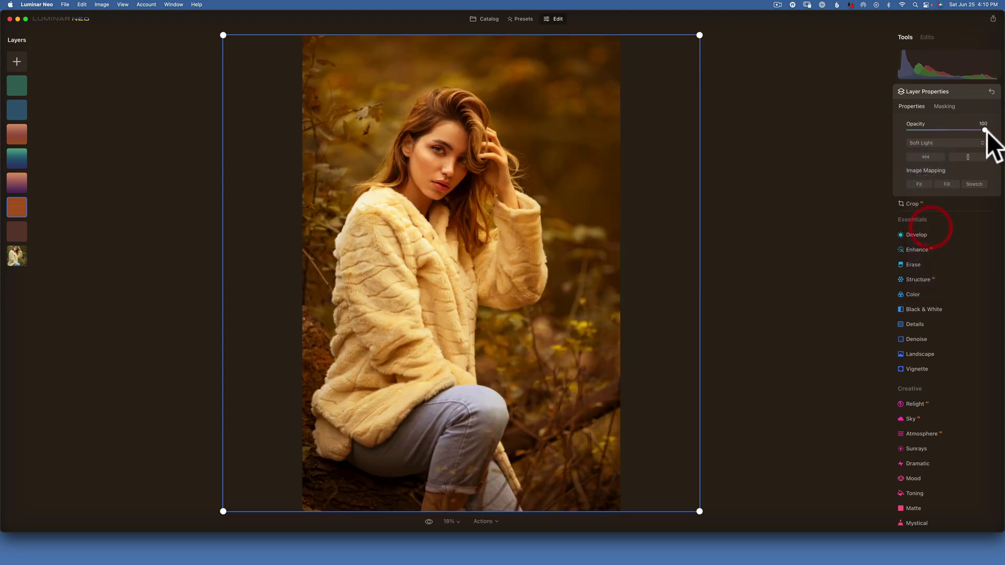
pyautogui.moveTo(983, 129); pyautogui.dragTo(937, 129)
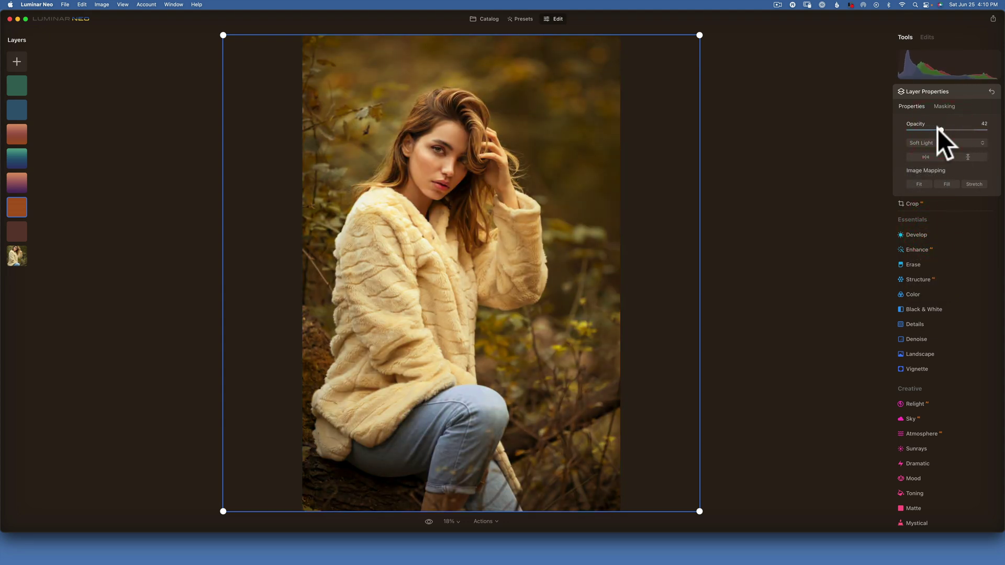
# Step: Compare the orange-toned portrait with the original and set the orange layer's opacity to 0
pyautogui.press('\\')
pyautogui.press('\\')
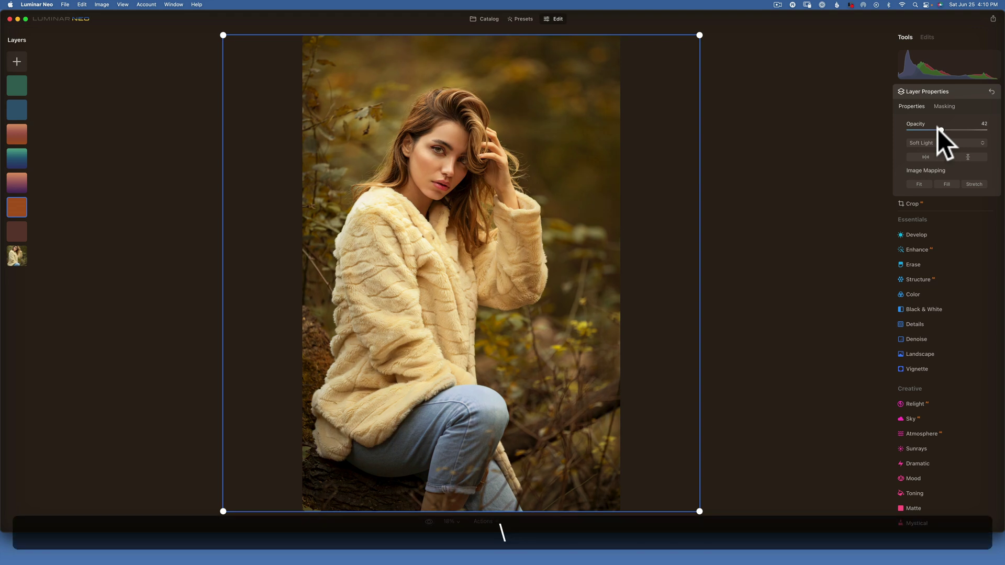
pyautogui.press('\\')
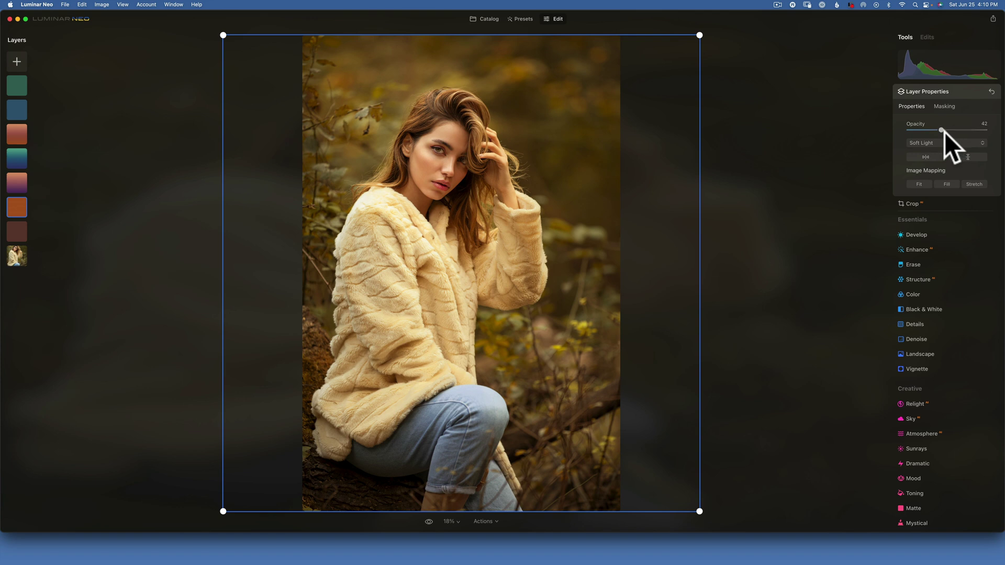
pyautogui.moveTo(942, 131); pyautogui.dragTo(868, 128)
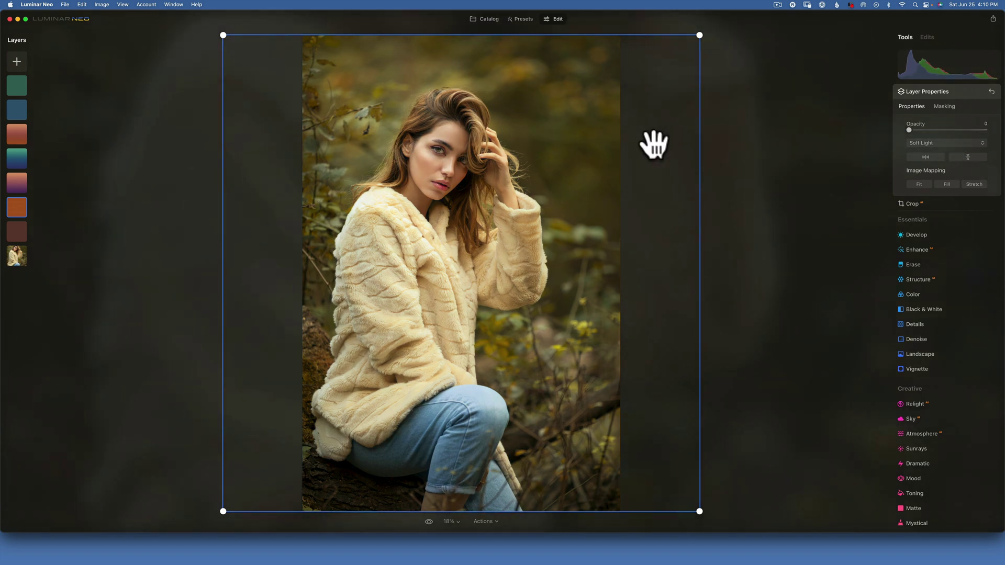
# Step: Try the orange-to-purple gradient layer in Soft Light at 43 opacity, and return its opacity to 0
pyautogui.click(17, 180)
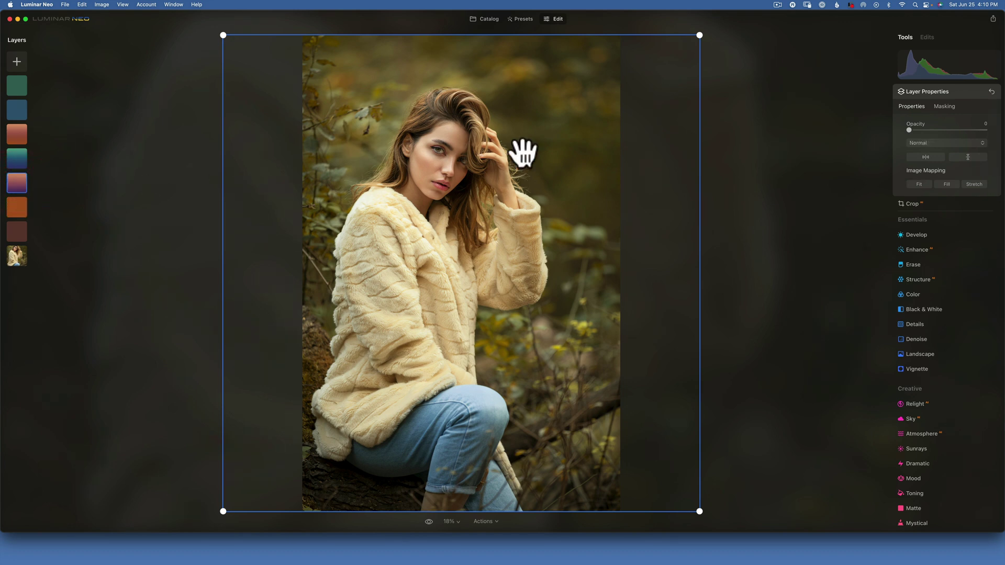
pyautogui.moveTo(909, 130); pyautogui.dragTo(994, 144)
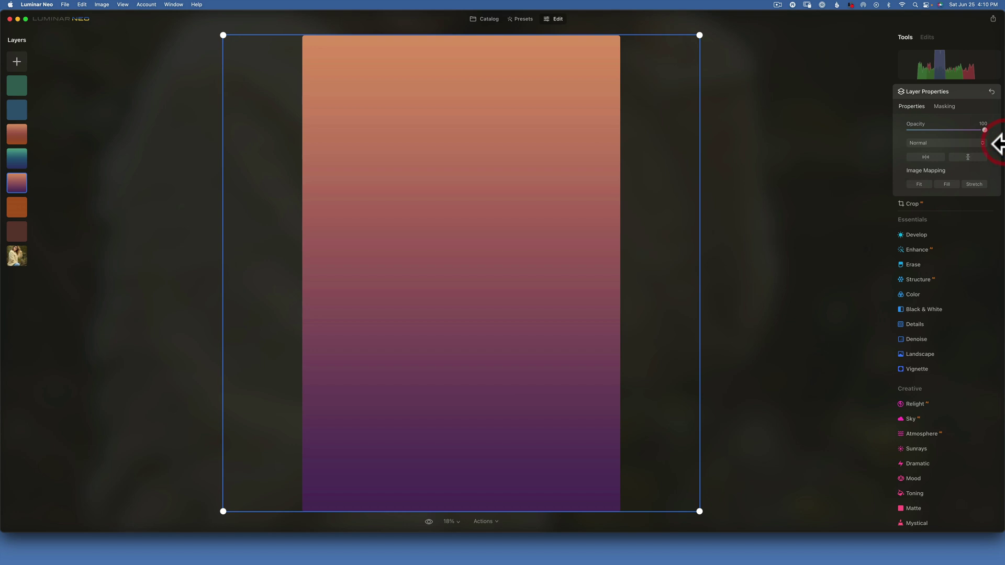
pyautogui.click(938, 143)
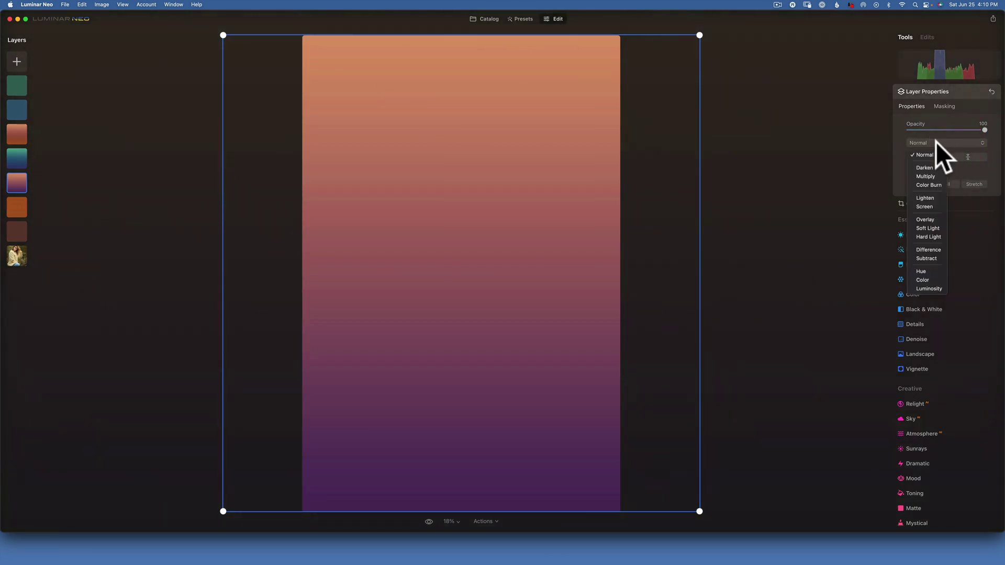
pyautogui.click(935, 228)
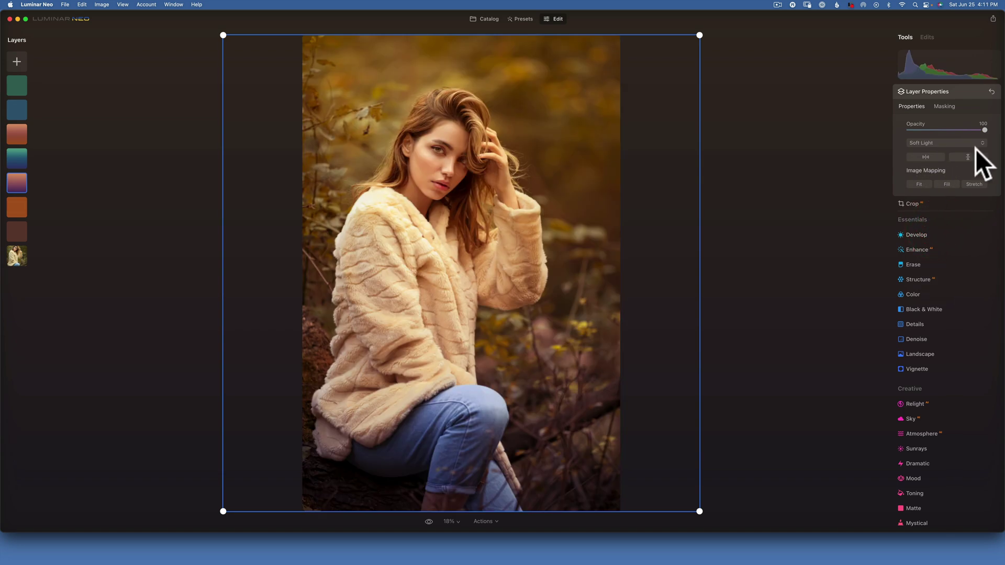
pyautogui.moveTo(984, 130); pyautogui.dragTo(937, 129)
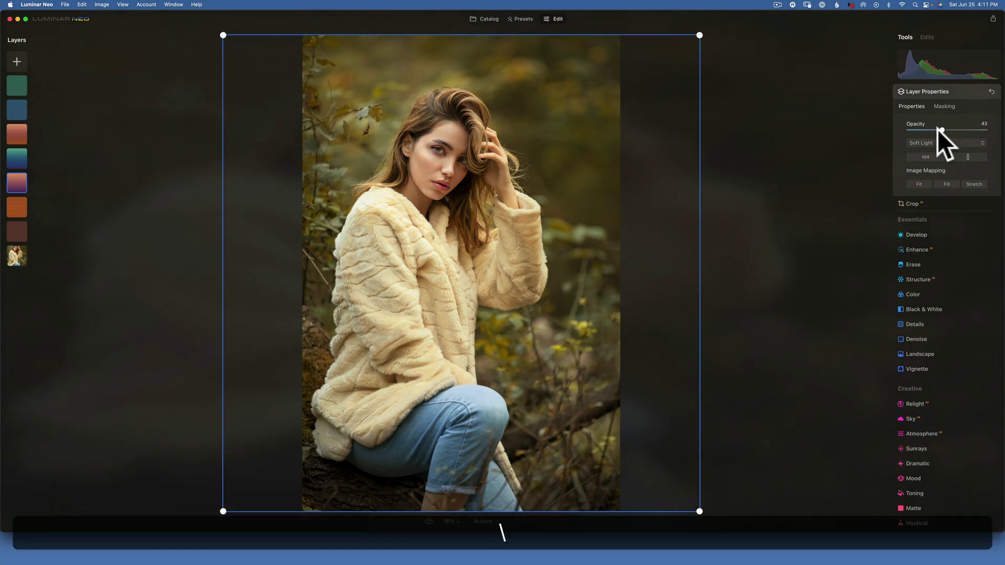
pyautogui.moveTo(941, 128); pyautogui.dragTo(841, 130)
# Step: Set the green-to-blue gradient layer's blend mode to Soft Light and its opacity to 41
pyautogui.click(18, 160)
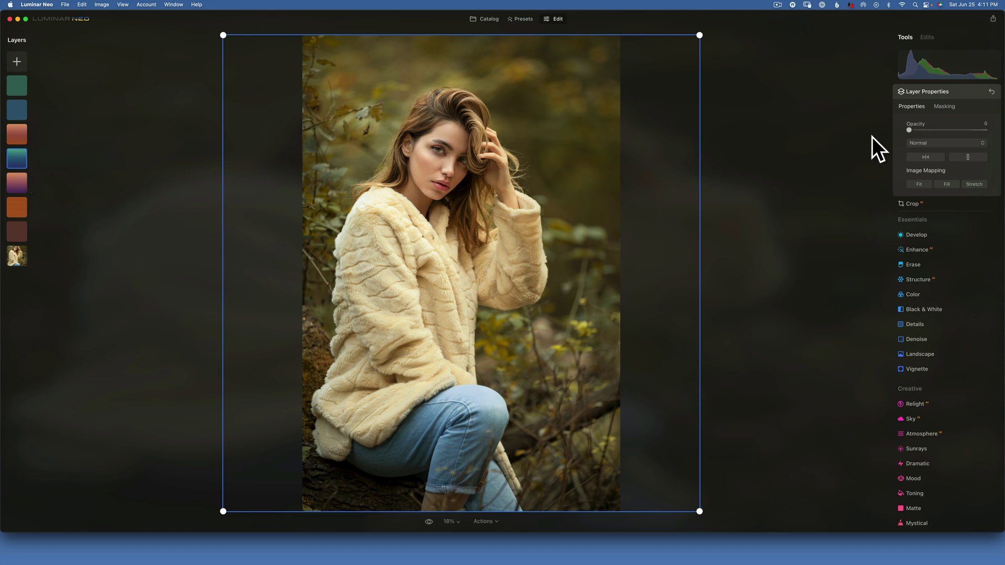
pyautogui.moveTo(909, 130); pyautogui.dragTo(981, 129)
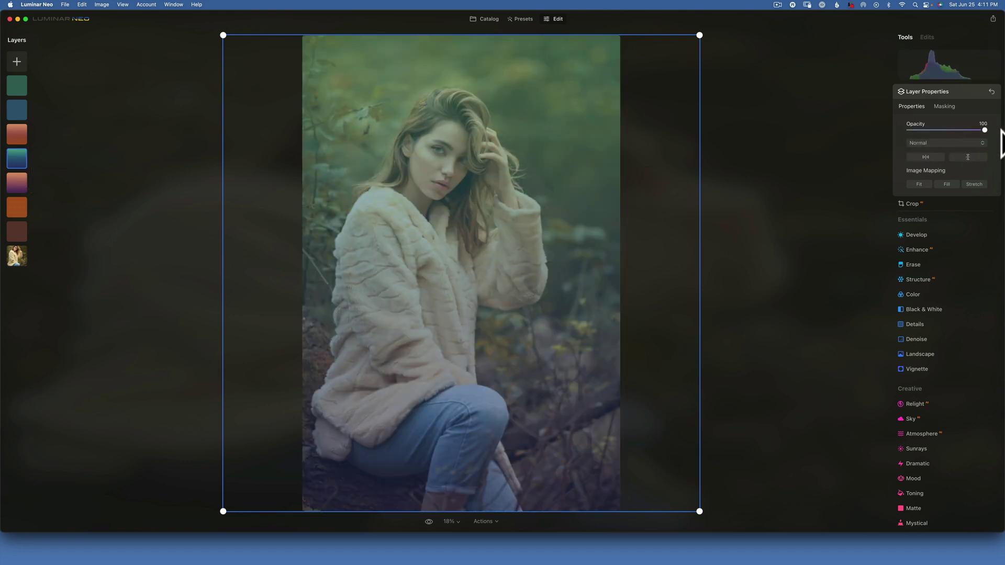
pyautogui.click(937, 143)
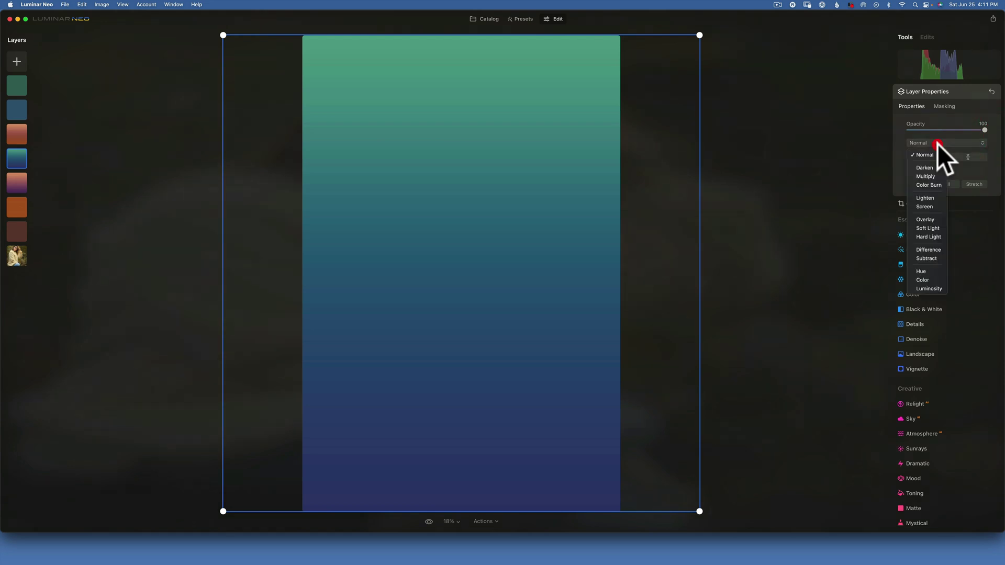
pyautogui.click(932, 228)
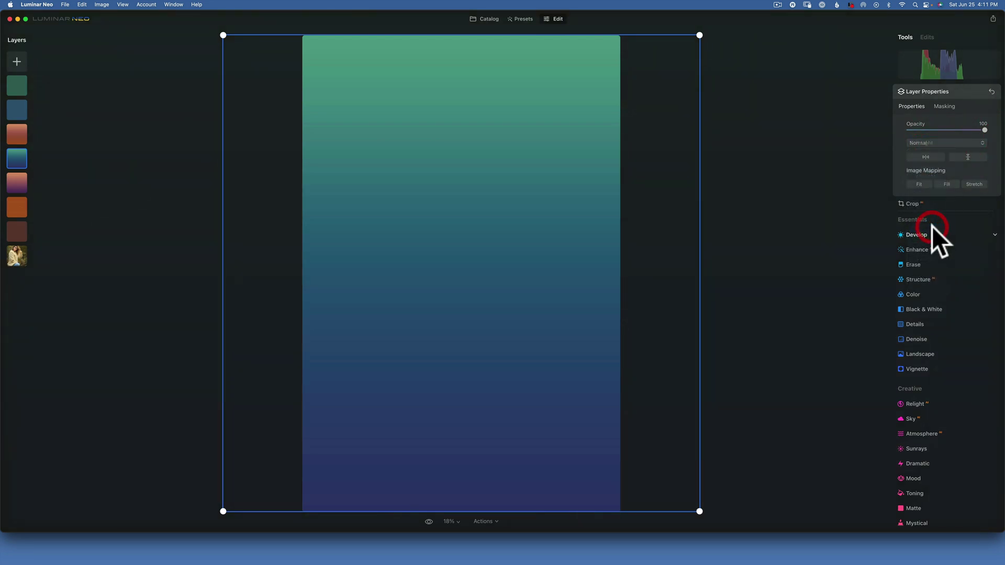
pyautogui.moveTo(984, 130); pyautogui.dragTo(934, 128)
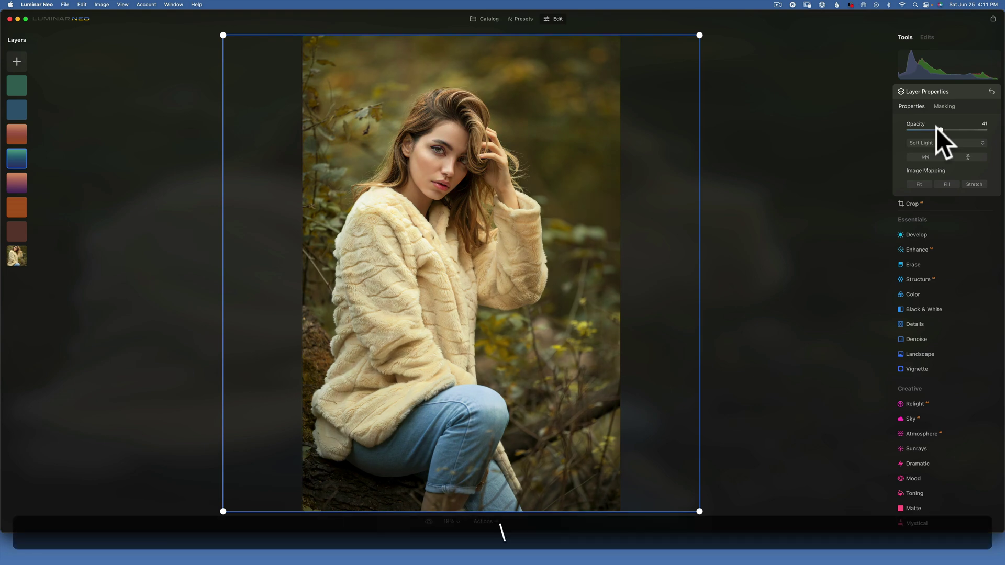
# Step: Try Multiply and Hard Light on the green-to-blue gradient layer, and restore Soft Light with opacity 0
pyautogui.click(933, 142)
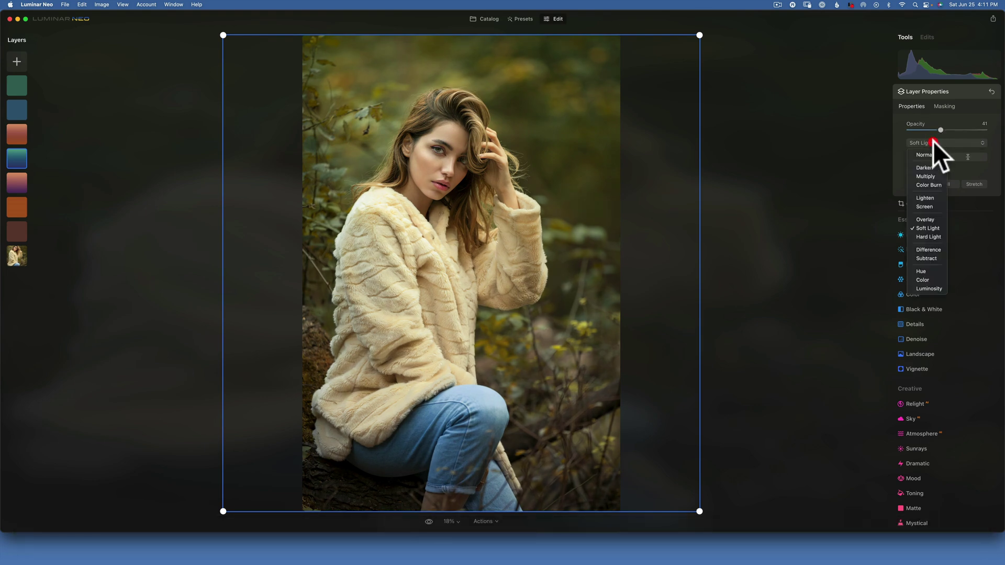
pyautogui.click(928, 176)
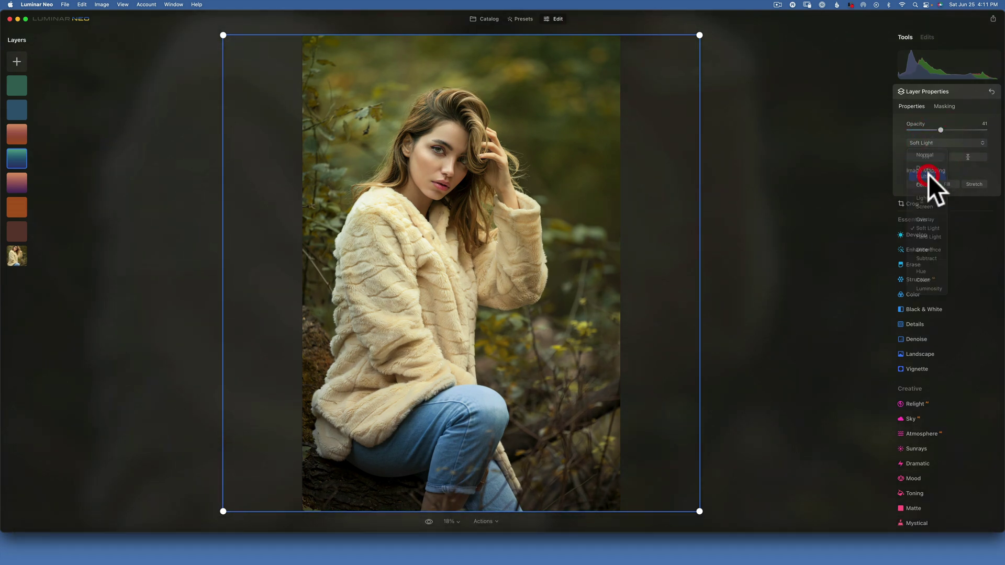
pyautogui.click(930, 144)
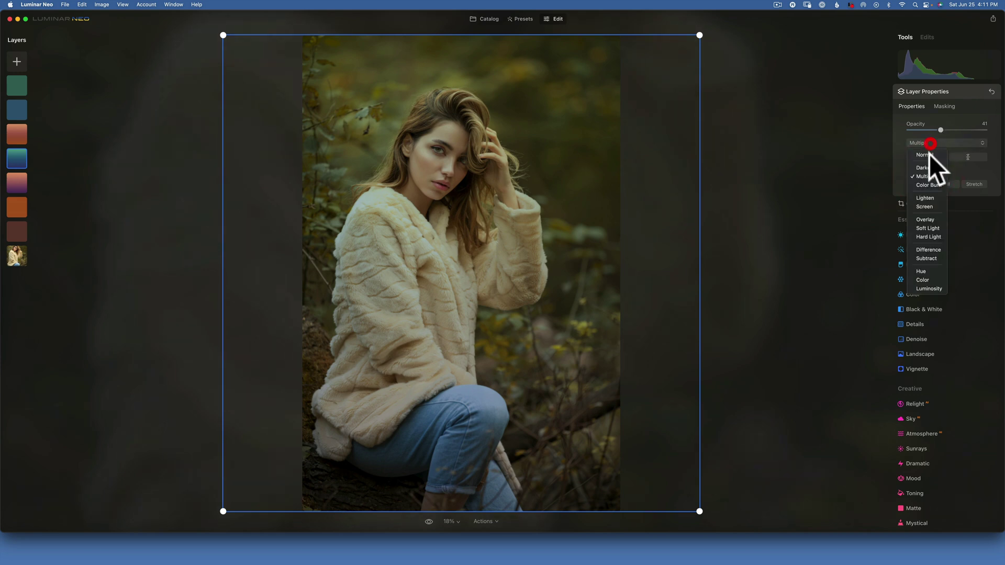
pyautogui.click(933, 234)
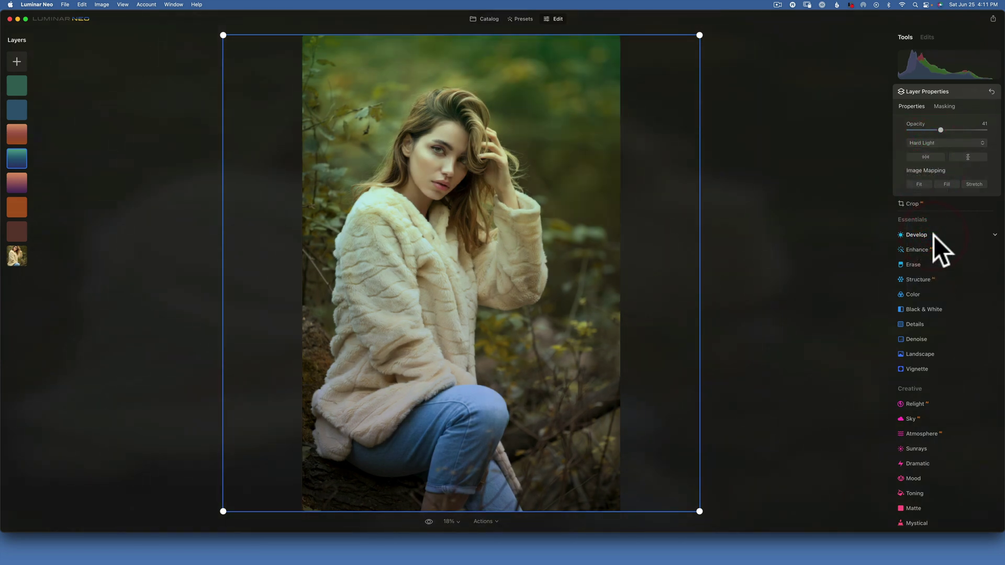
pyautogui.click(931, 141)
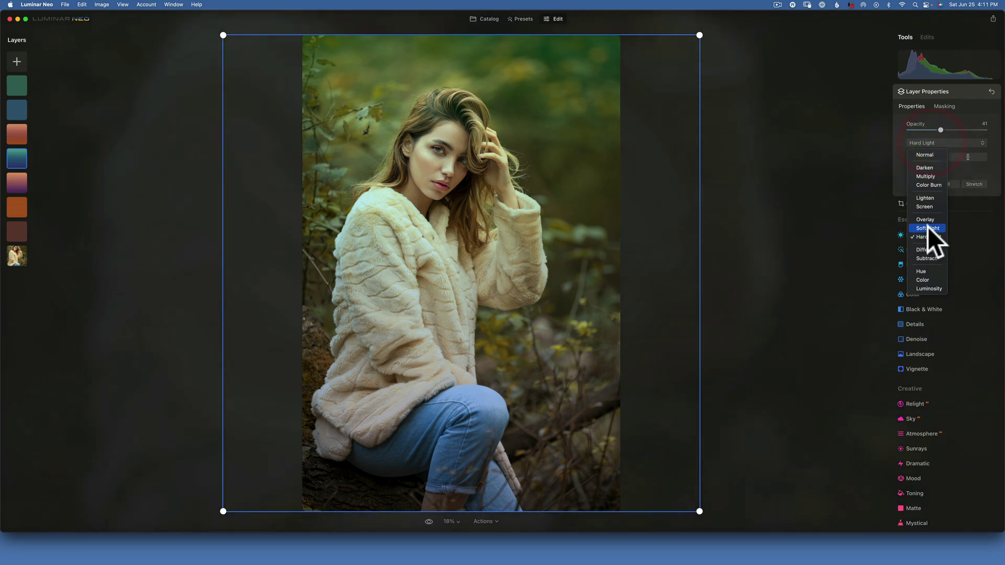
pyautogui.click(927, 228)
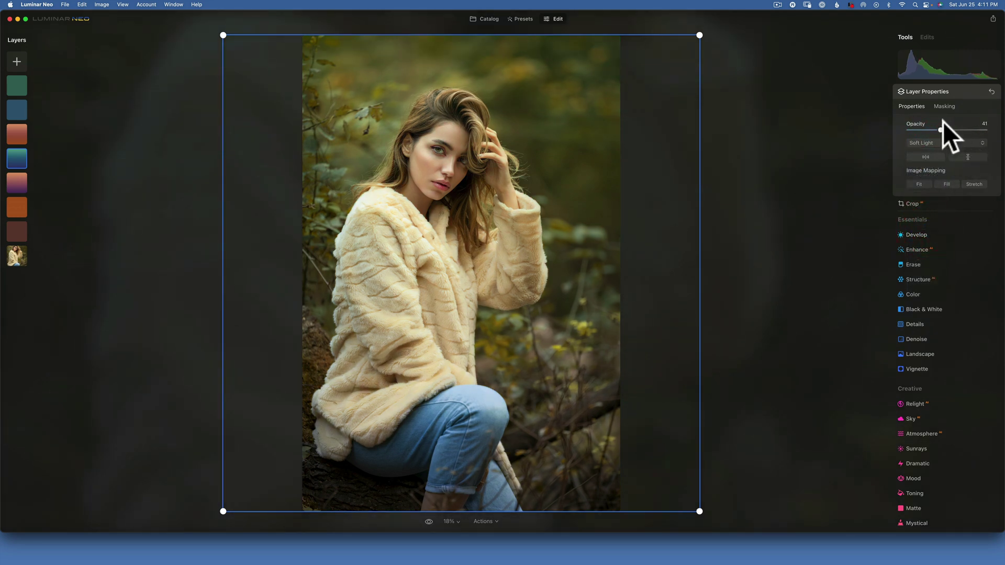
pyautogui.moveTo(940, 130); pyautogui.dragTo(832, 126)
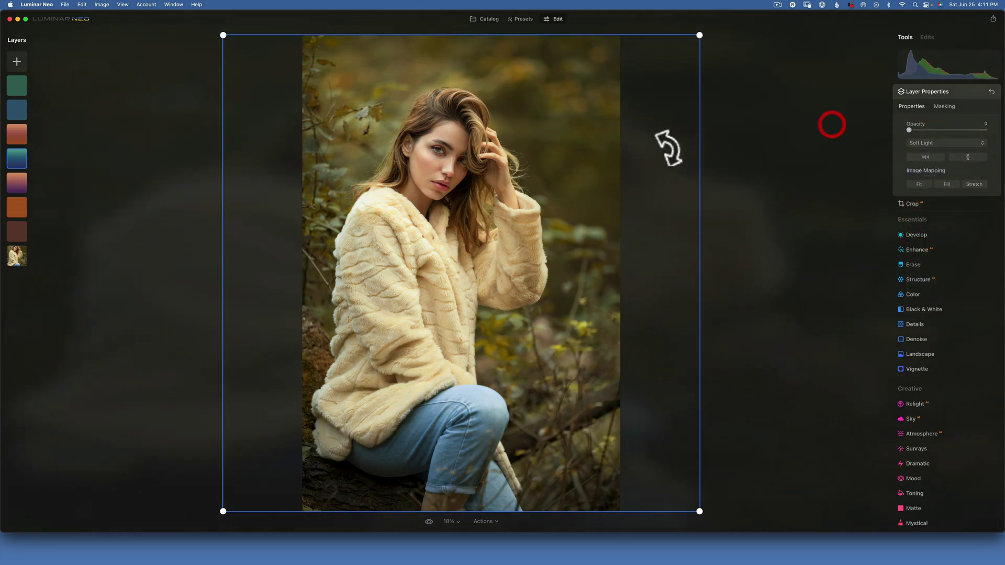
# Step: Set the peach-to-rust gradient layer's opacity to 40 and its blend mode to Soft Light
pyautogui.click(15, 130)
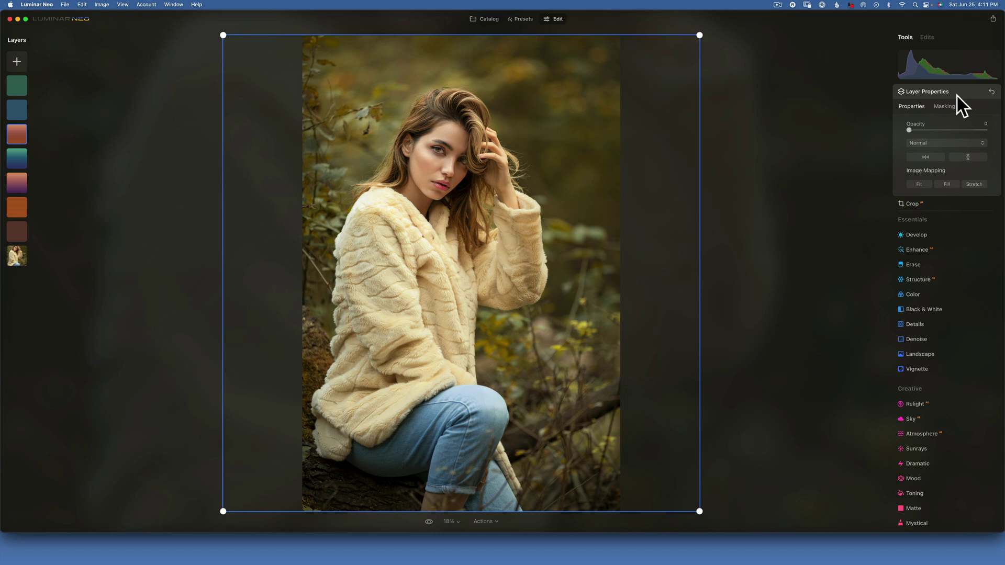
pyautogui.moveTo(908, 130); pyautogui.dragTo(985, 129)
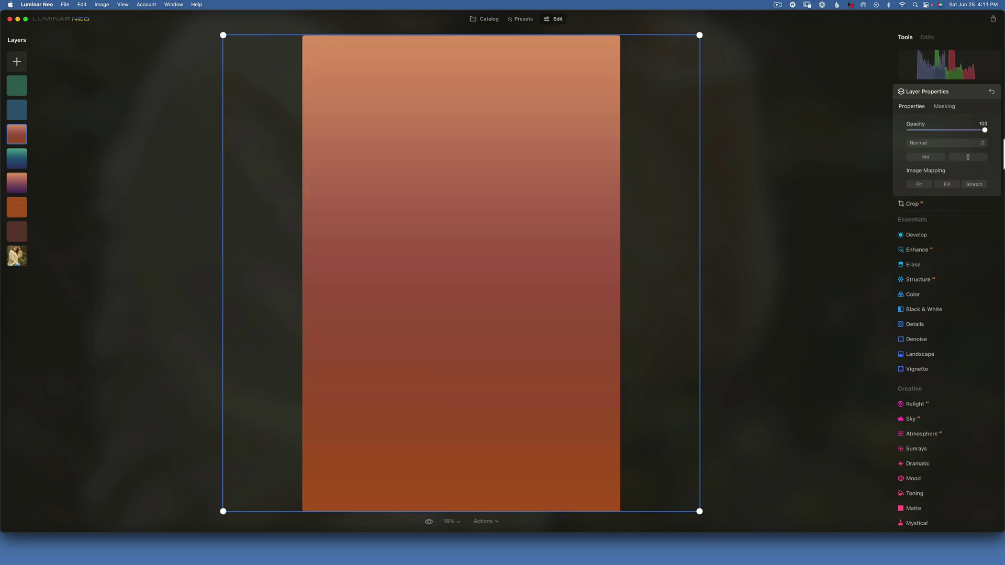
pyautogui.click(941, 131)
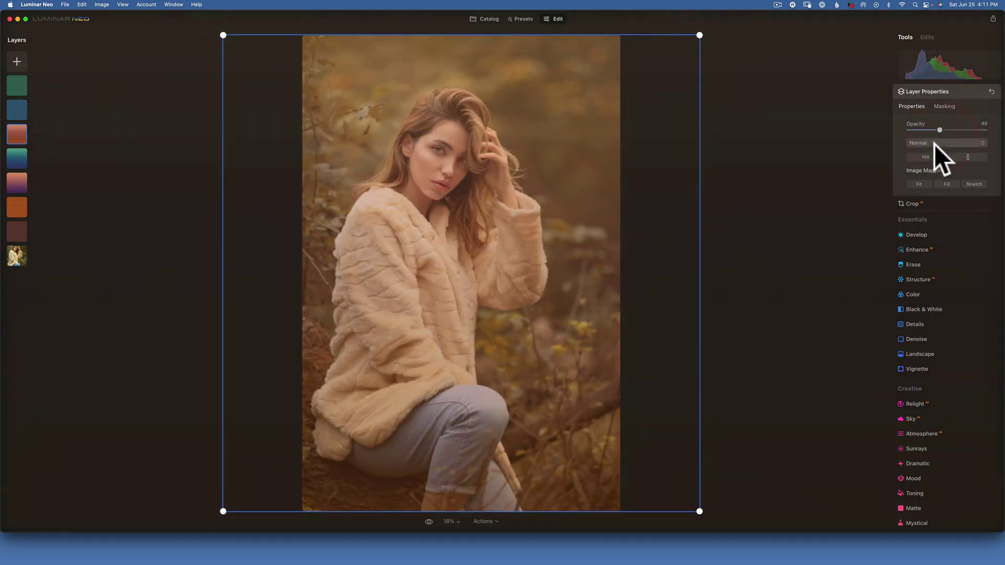
pyautogui.click(934, 145)
pyautogui.click(928, 227)
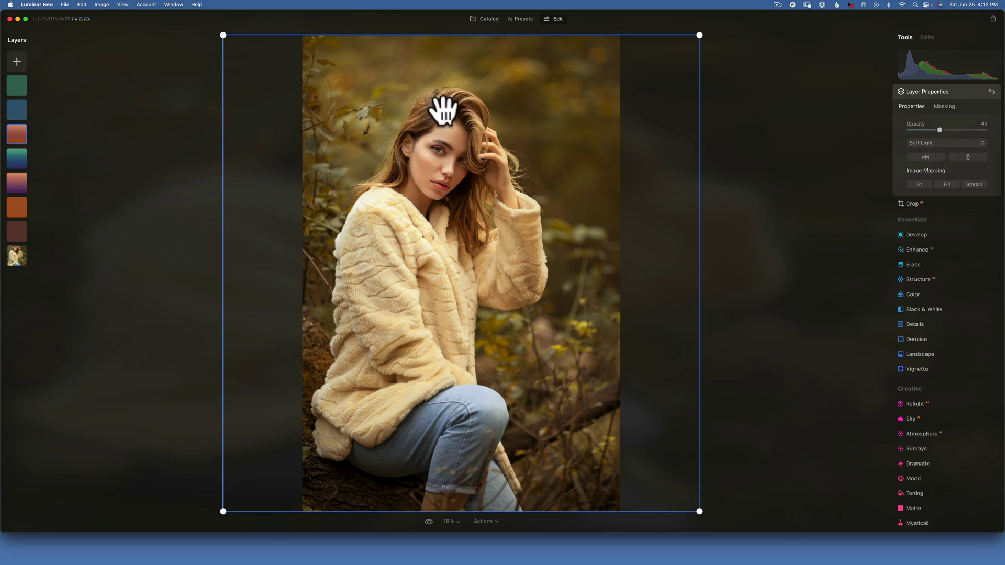
pyautogui.click(939, 127)
# Step: Paint the peach-to-rust gradient layer's mask over the woman's hair with a brush of size 44
pyautogui.click(942, 105)
pyautogui.click(914, 124)
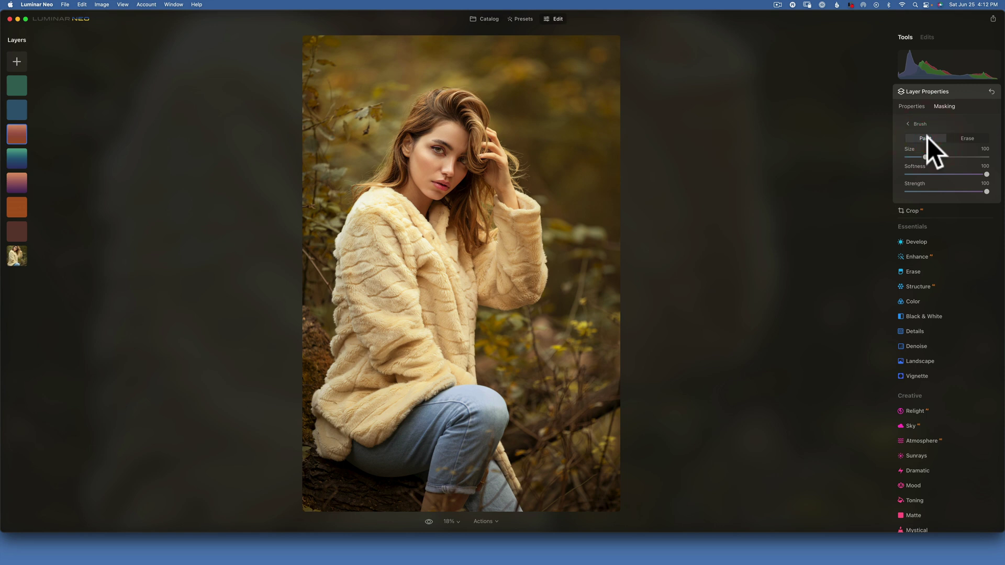
pyautogui.moveTo(925, 157); pyautogui.dragTo(912, 155)
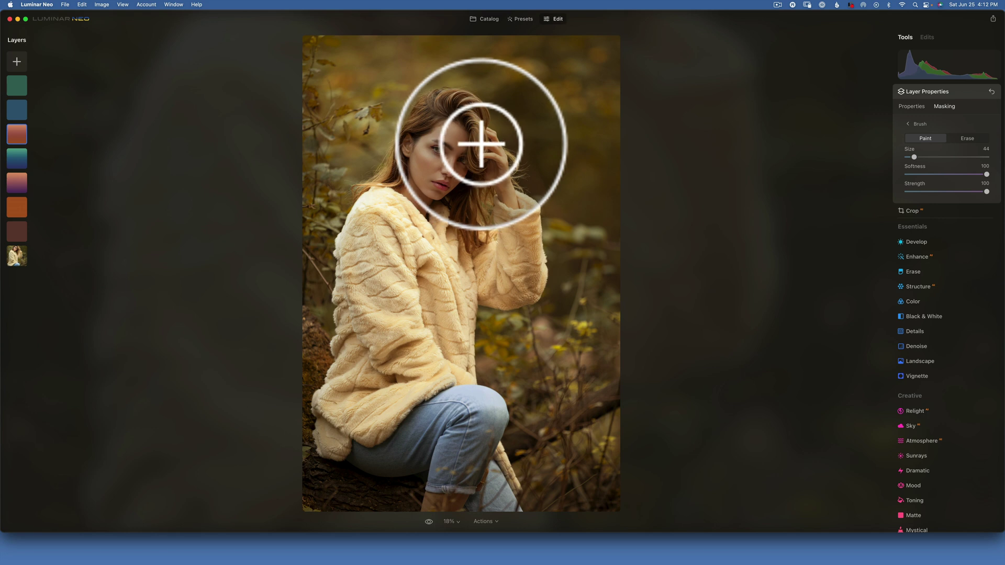
pyautogui.moveTo(480, 144)
pyautogui.mouseDown()
pyautogui.moveTo(502, 162)
pyautogui.moveTo(493, 142)
pyautogui.moveTo(524, 172)
pyautogui.moveTo(525, 213)
pyautogui.moveTo(475, 173)
pyautogui.moveTo(459, 172)
pyautogui.moveTo(450, 195)
pyautogui.mouseUp()
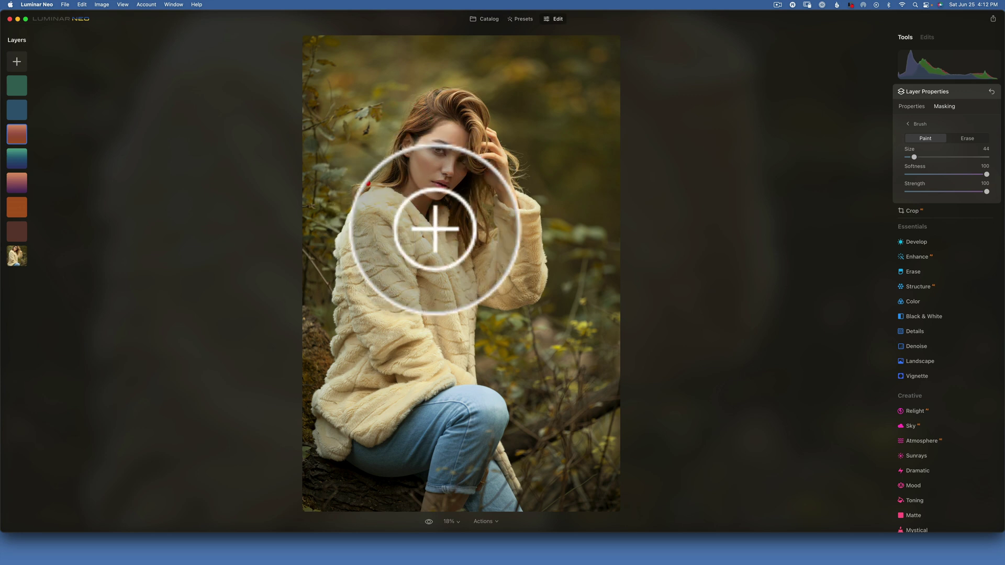
pyautogui.moveTo(435, 229)
pyautogui.mouseDown()
pyautogui.moveTo(500, 170)
pyautogui.moveTo(511, 242)
pyautogui.mouseUp()
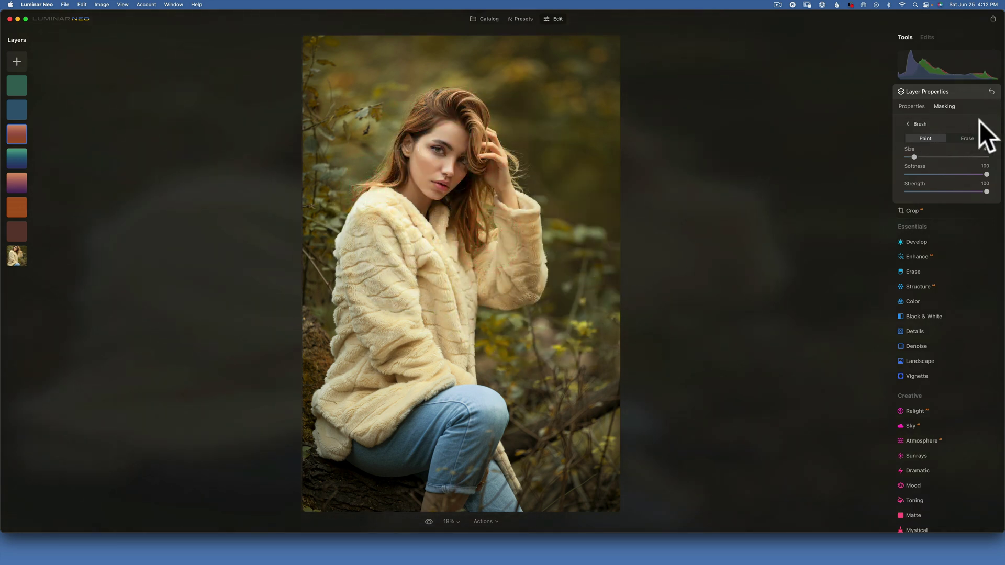
# Step: Raise the hair-masked gradient layer's opacity to about 87, compare with the original, and set the opacity to 0
pyautogui.click(912, 106)
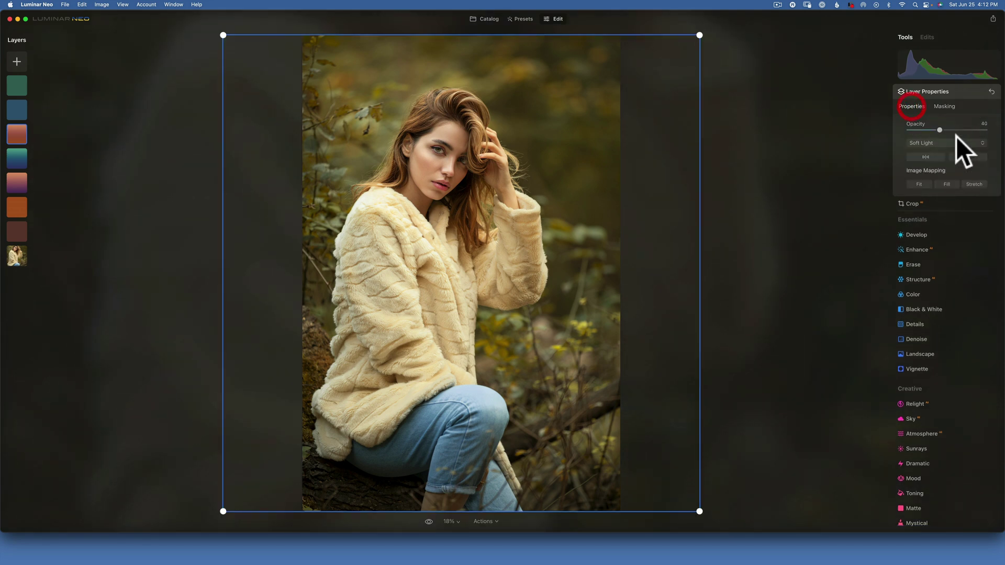
pyautogui.moveTo(981, 129); pyautogui.dragTo(968, 128)
pyautogui.press('\\')
pyautogui.press('\\')
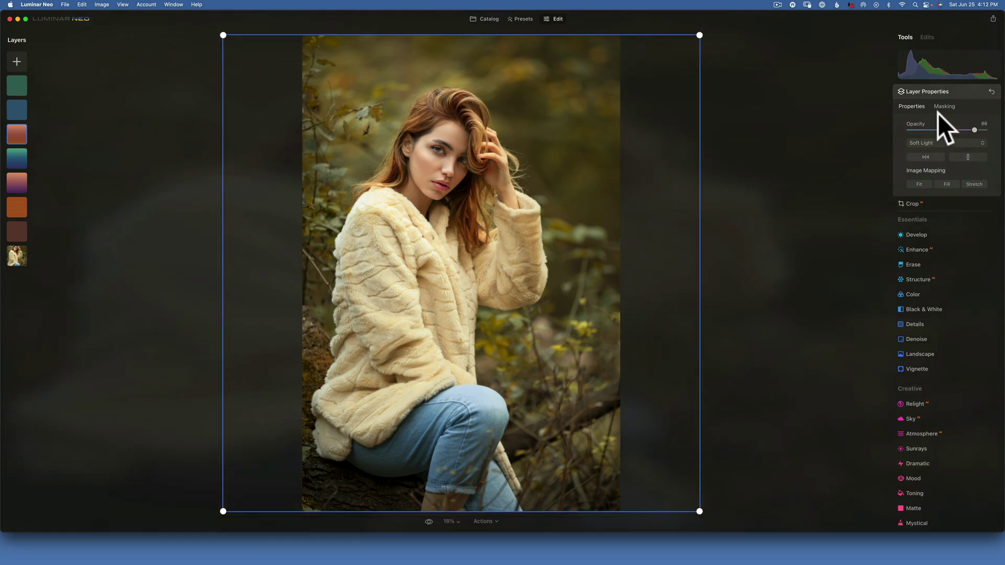
pyautogui.press('\\')
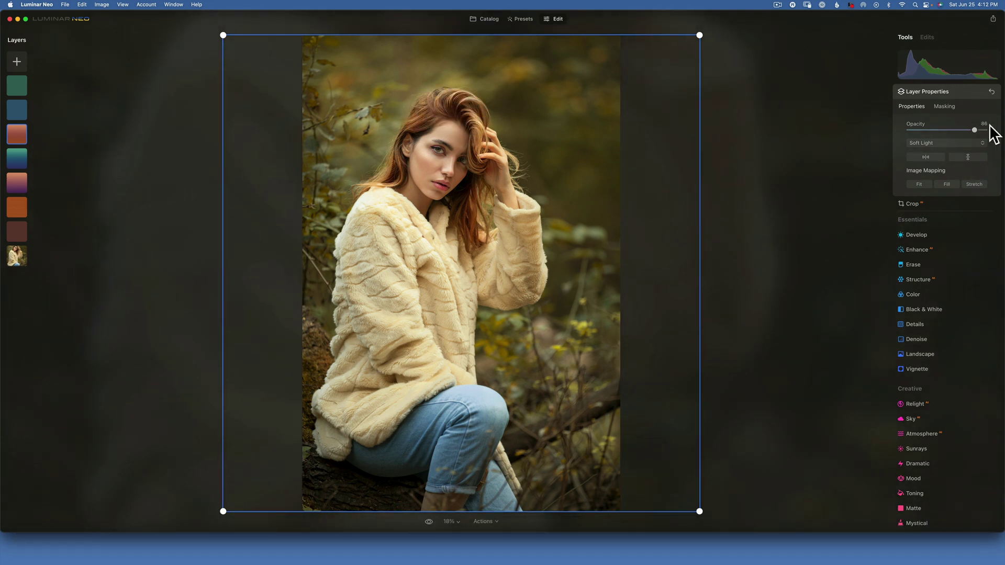
pyautogui.moveTo(974, 130); pyautogui.dragTo(812, 121)
# Step: Preview the solid blue and solid green overlay layers on the portrait, returning each layer's opacity to 0
pyautogui.click(16, 108)
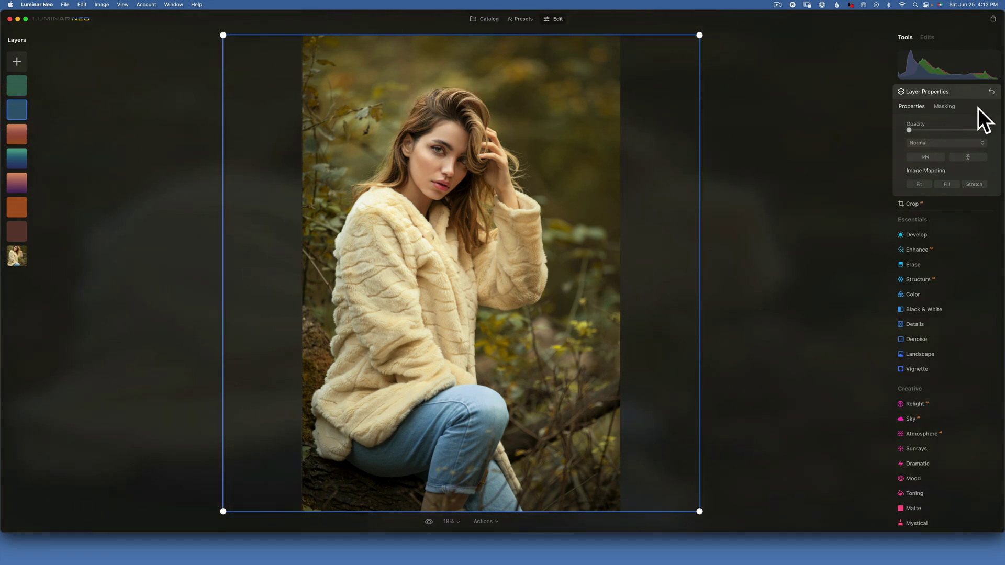
pyautogui.moveTo(901, 130); pyautogui.dragTo(793, 126)
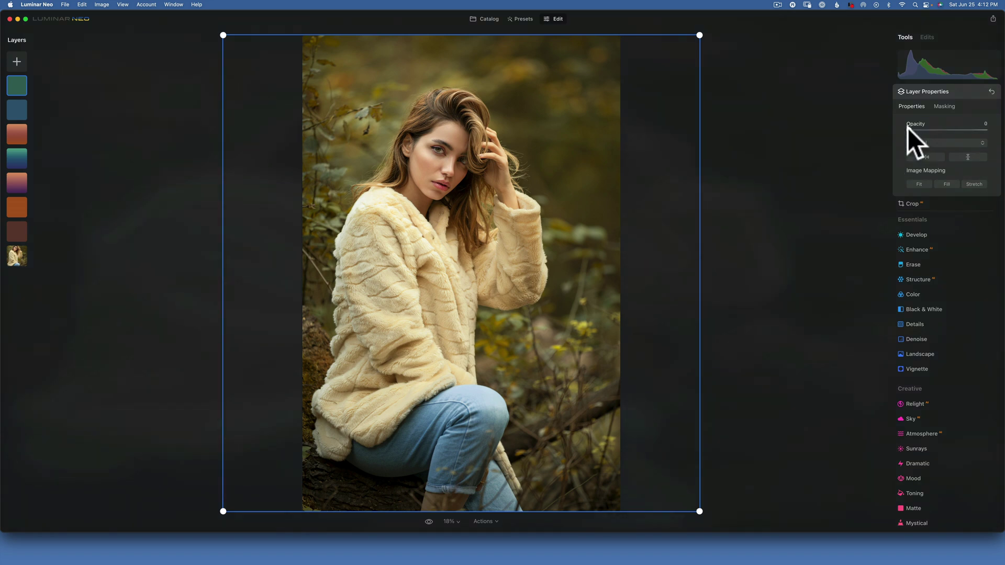
pyautogui.moveTo(909, 130); pyautogui.dragTo(821, 123)
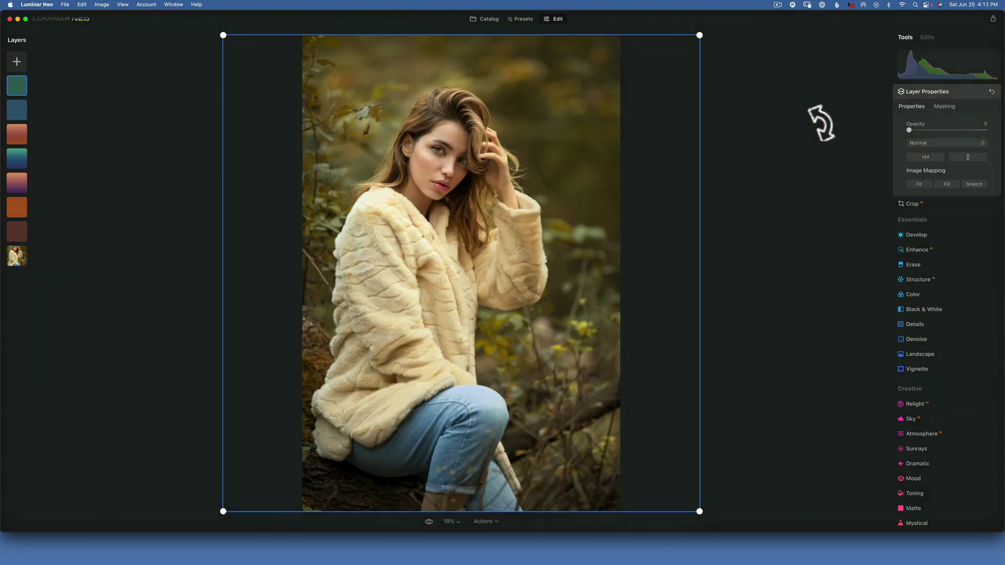
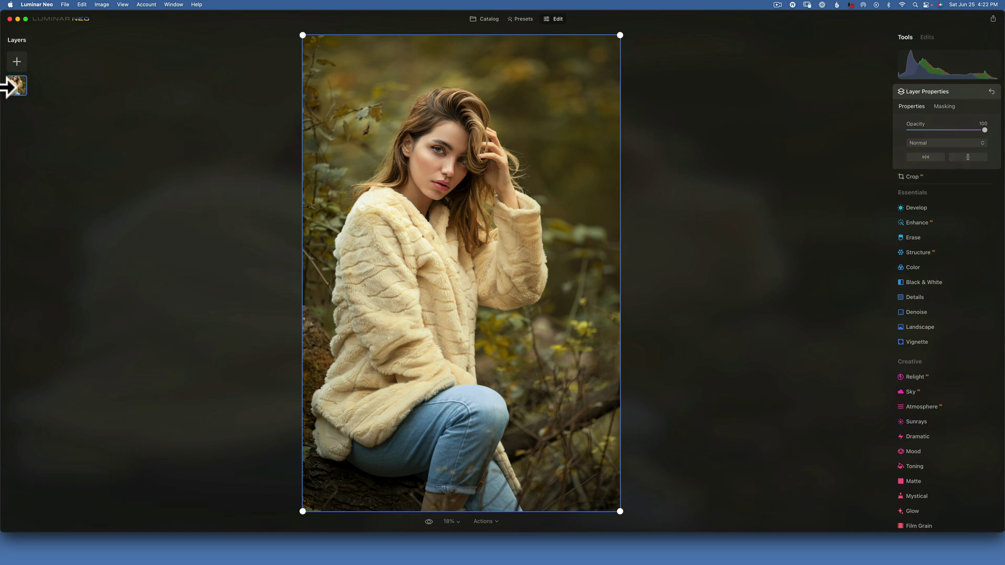
# Step: Add the solid brown image as a layer over the portrait, mapped to Fill with opacity 100
pyautogui.click(23, 60)
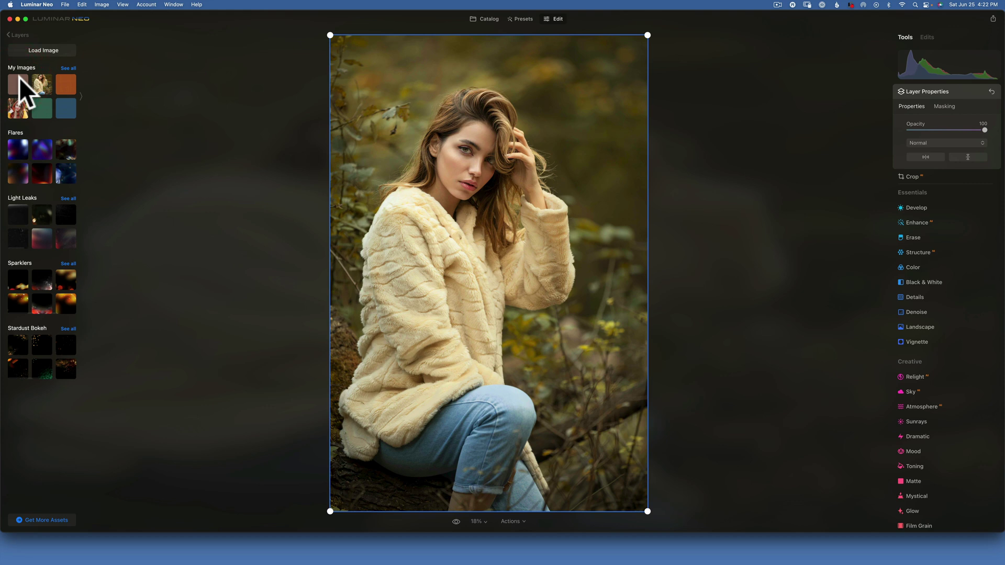
pyautogui.click(20, 77)
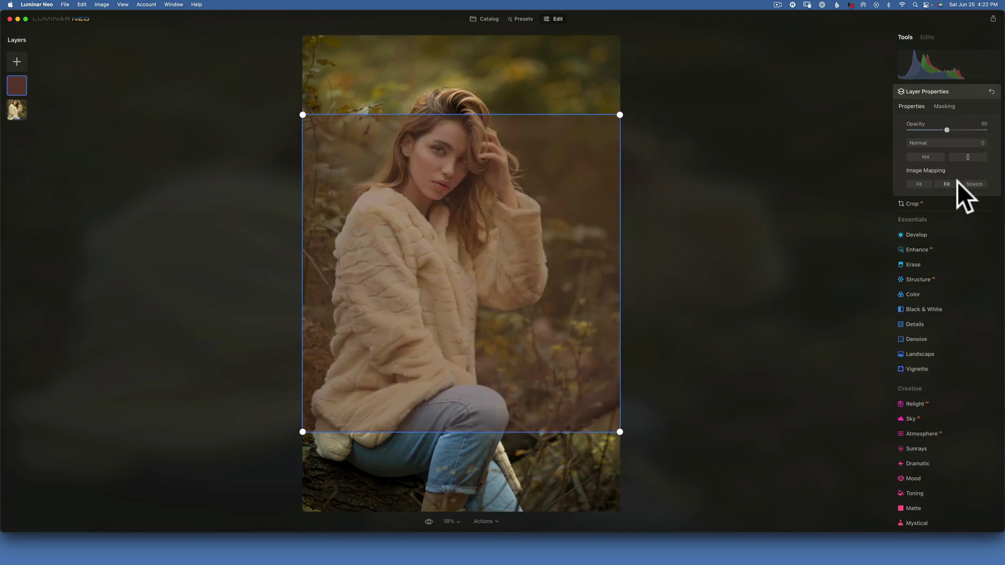
pyautogui.click(950, 184)
pyautogui.moveTo(947, 130); pyautogui.dragTo(997, 142)
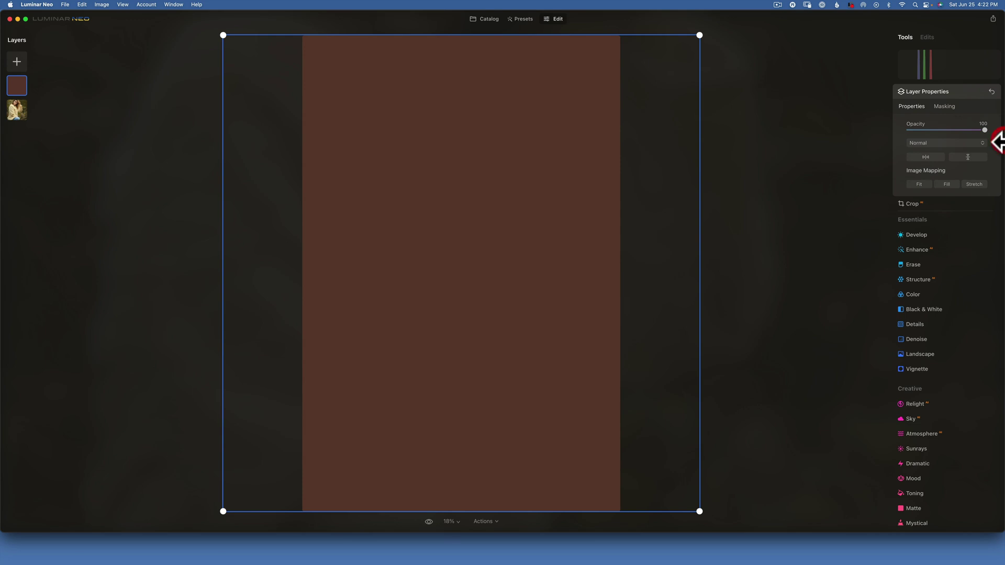
# Step: Set the brown layer's blend mode to Soft Light and its opacity to about 53
pyautogui.click(926, 143)
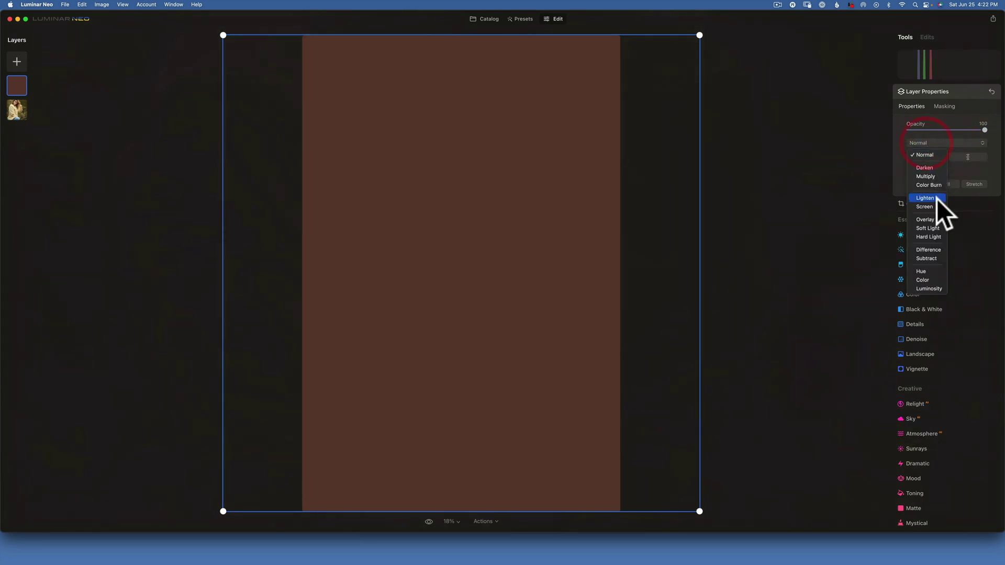
pyautogui.click(931, 227)
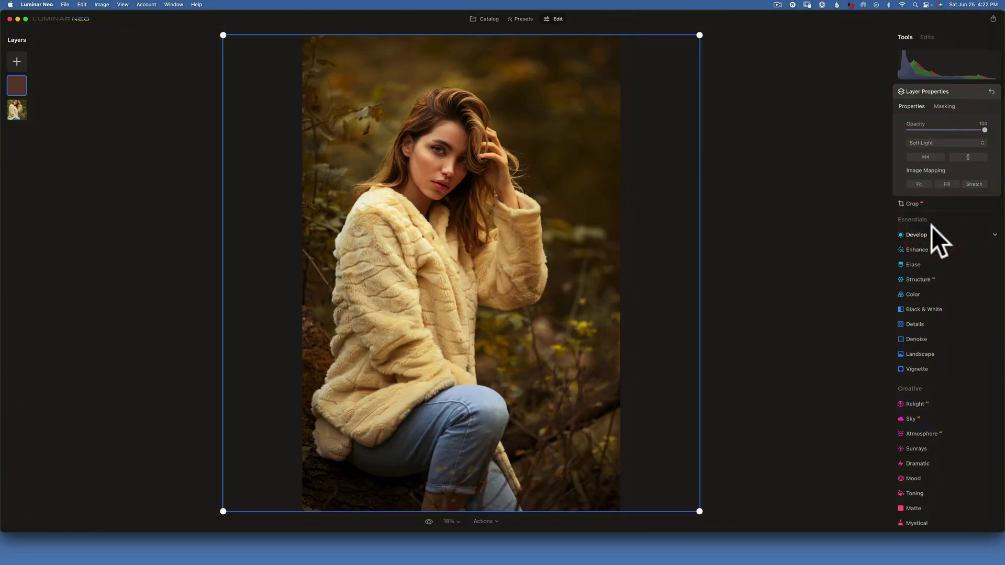
pyautogui.moveTo(978, 130); pyautogui.dragTo(948, 131)
pyautogui.click(948, 130)
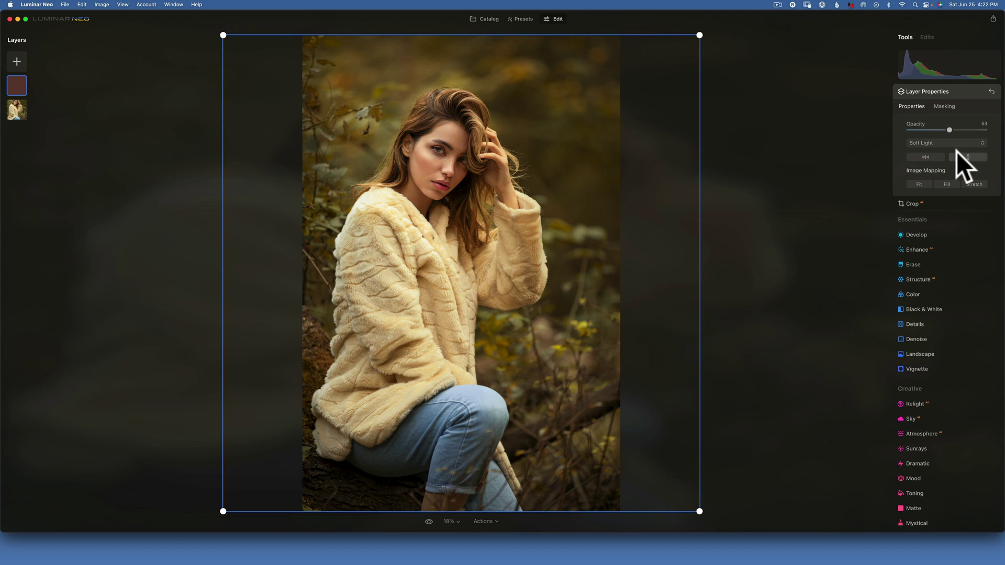
# Step: Check which Mask AI categories are offered for the brown overlay layer
pyautogui.click(944, 106)
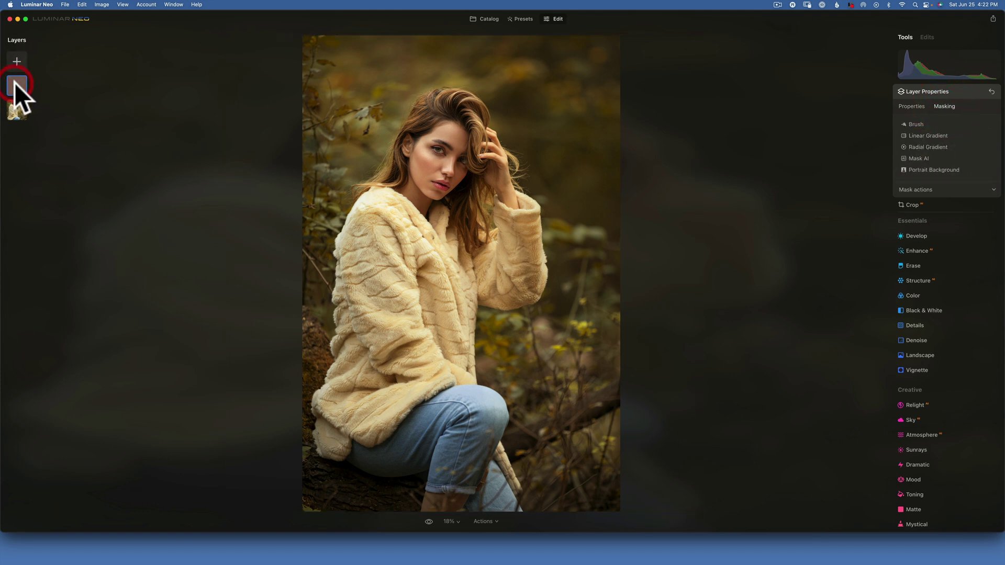
pyautogui.click(921, 158)
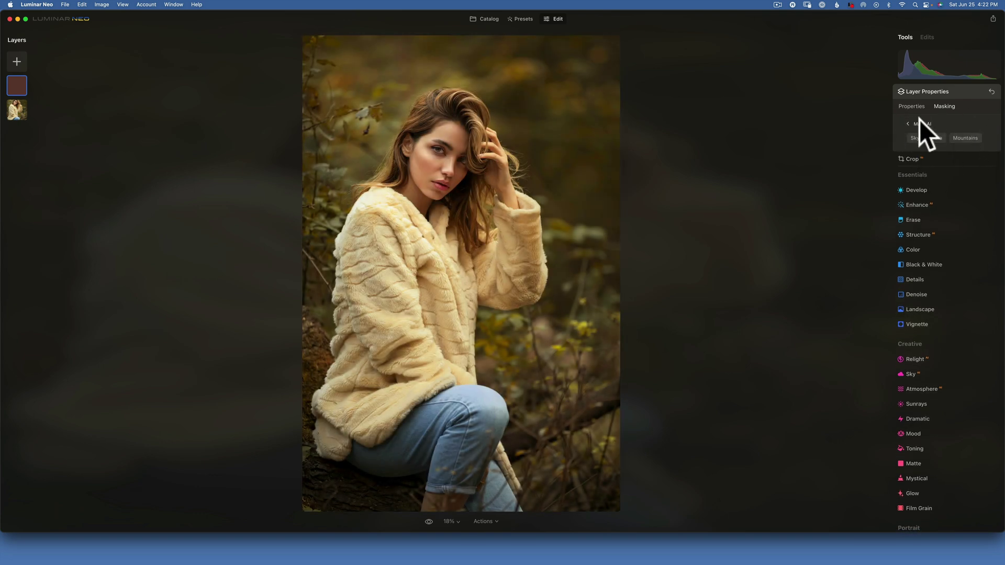
pyautogui.click(906, 105)
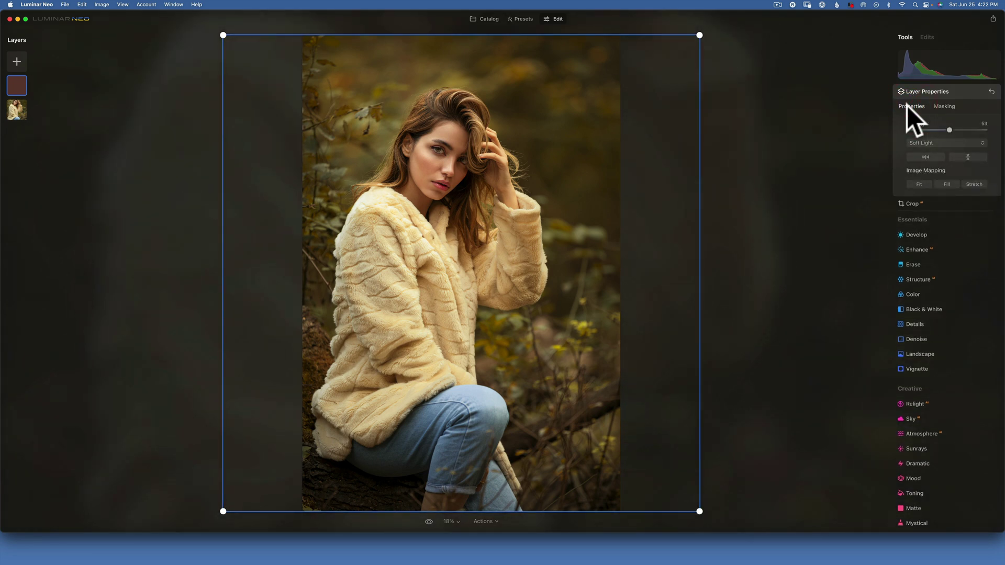
# Step: Try masking the base portrait layer to the woman with the Human category of Mask AI
pyautogui.click(18, 110)
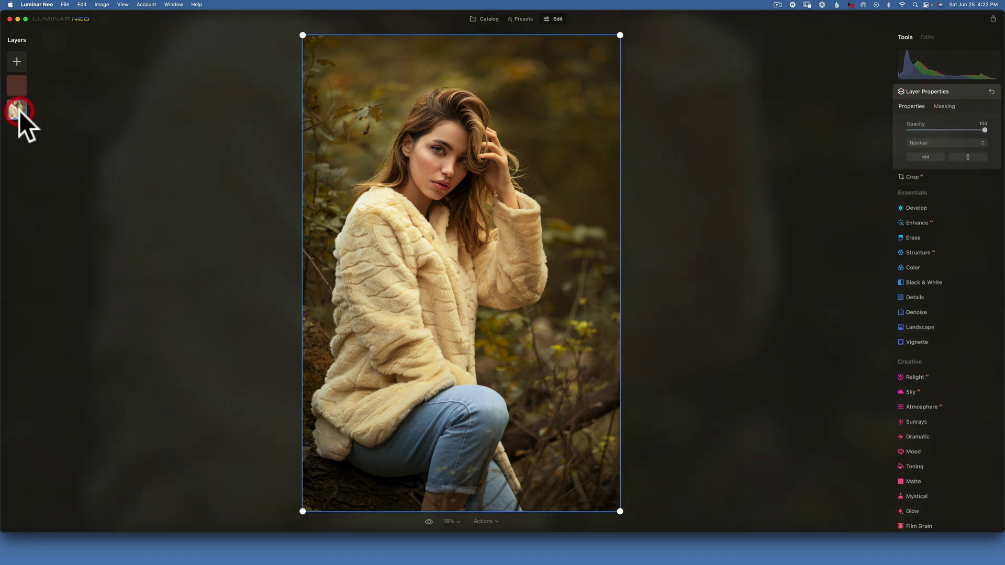
pyautogui.click(944, 105)
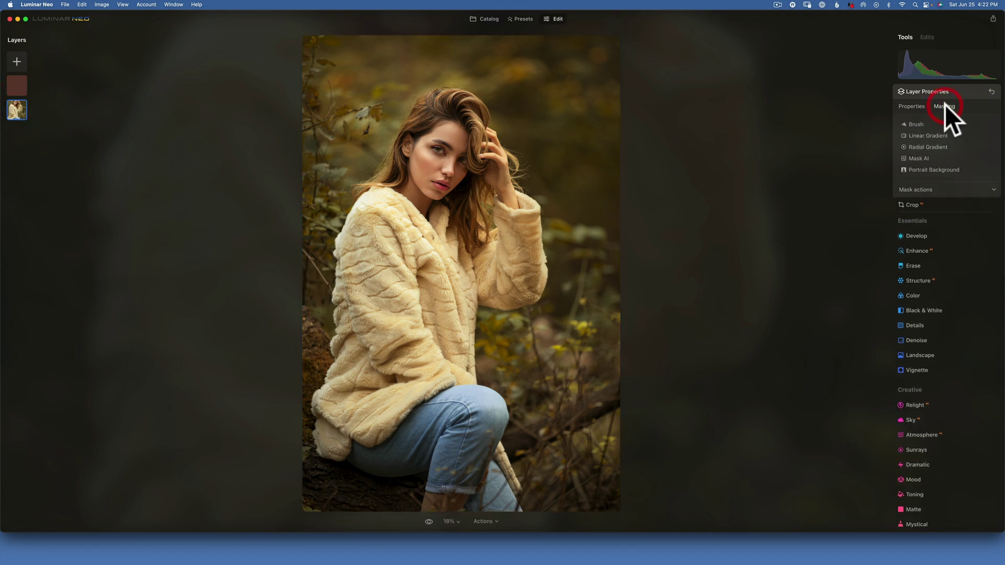
pyautogui.click(919, 158)
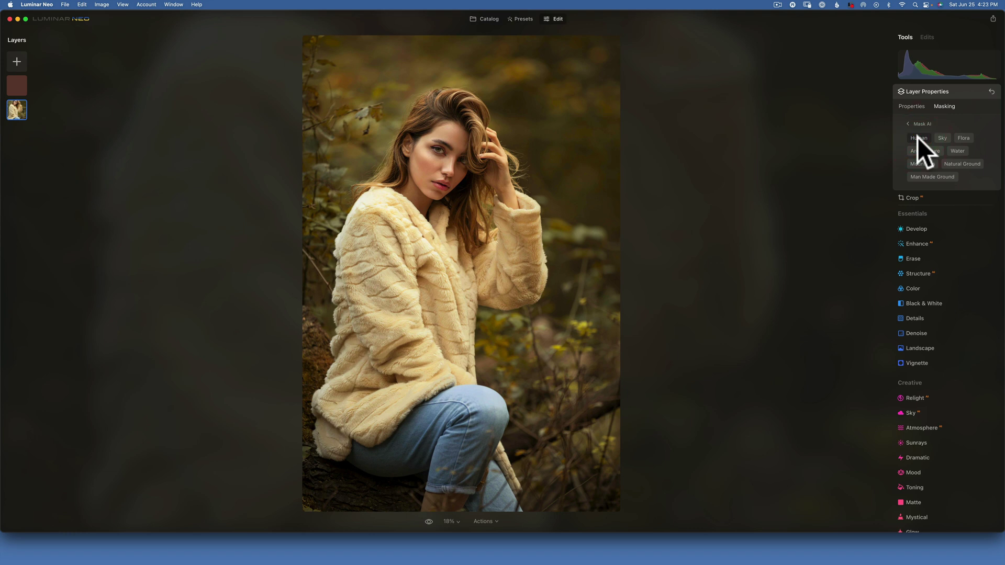
pyautogui.click(918, 137)
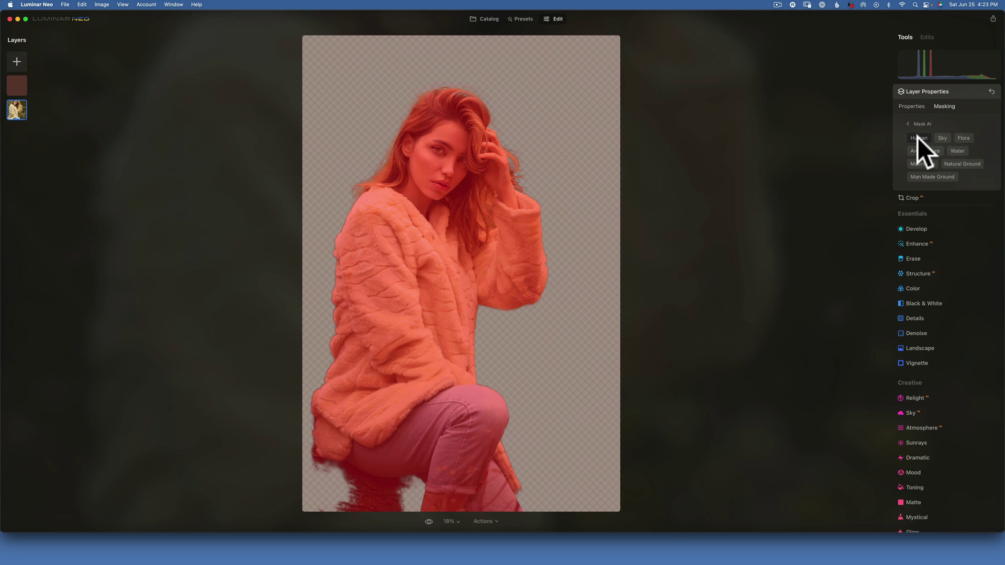
pyautogui.click(915, 106)
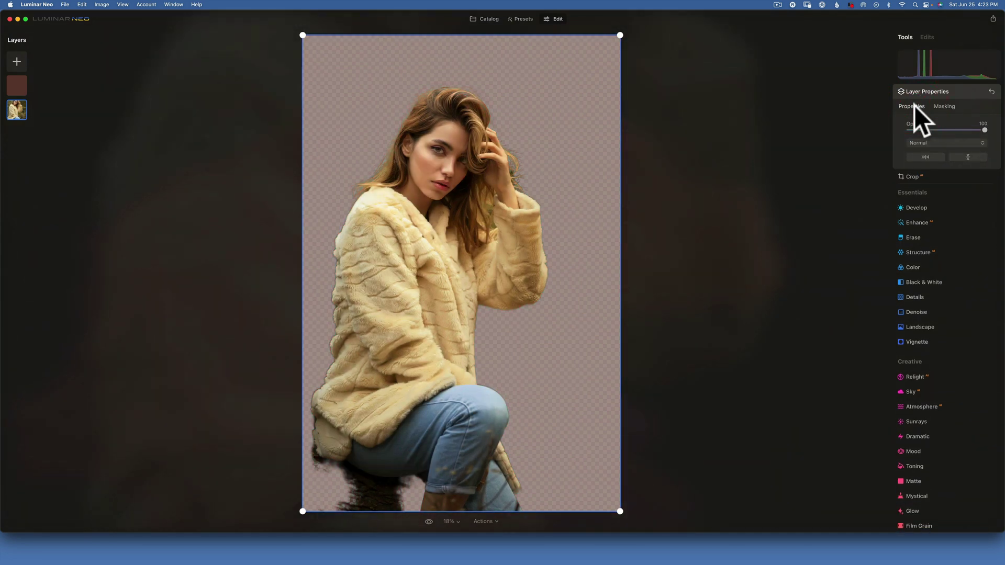
# Step: Look through the base portrait layer's mask actions and reset the layer to remove its Human mask
pyautogui.click(942, 106)
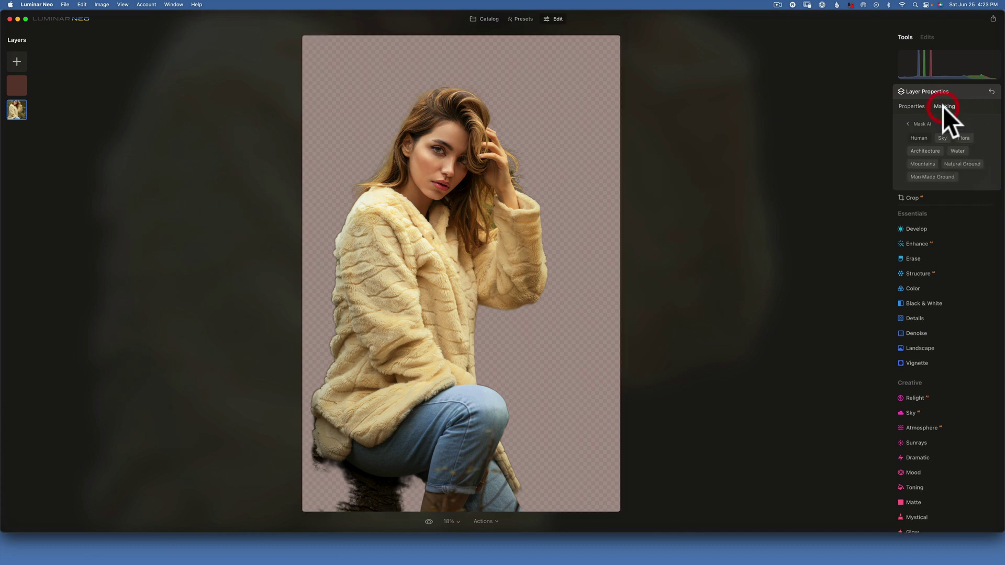
pyautogui.click(908, 122)
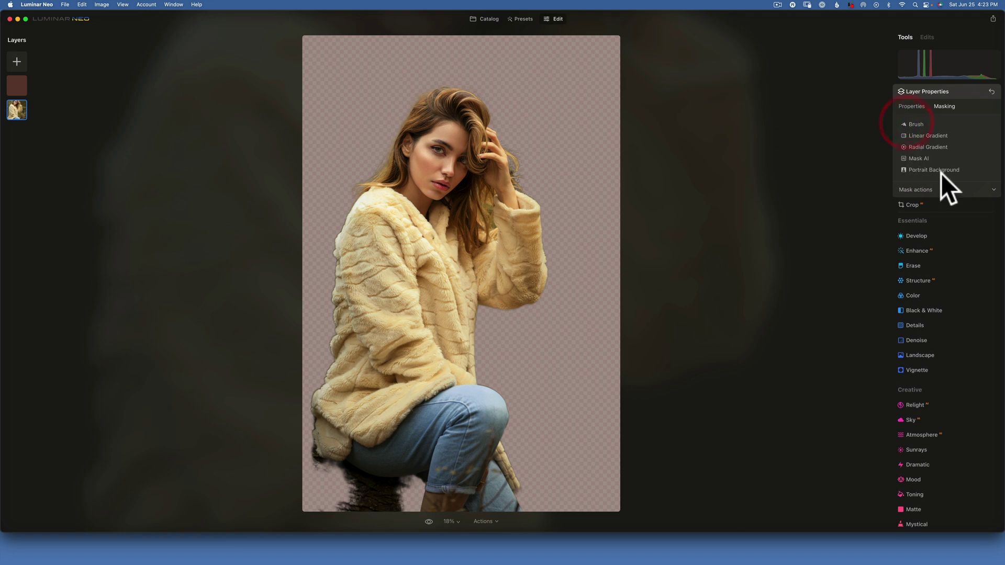
pyautogui.click(942, 190)
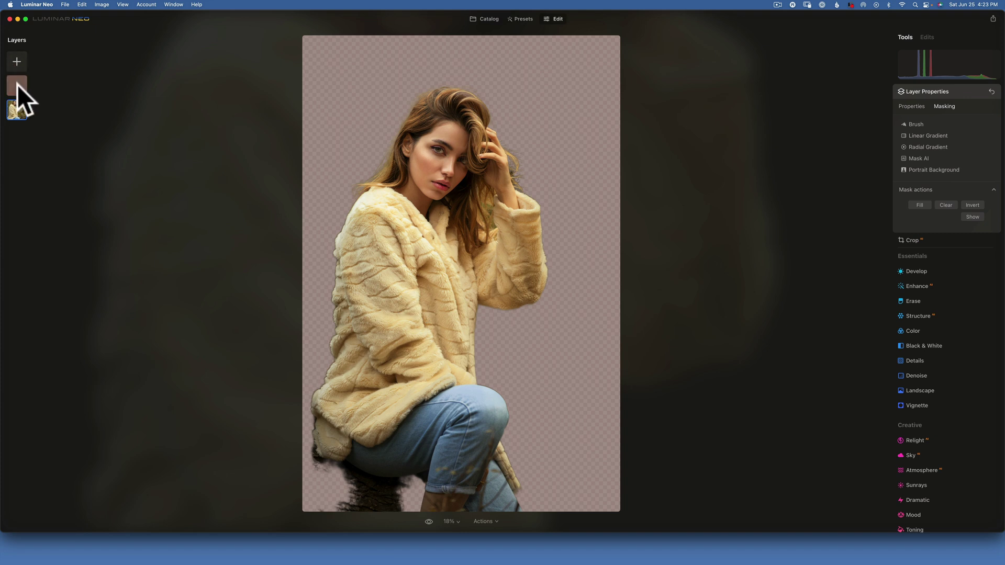
pyautogui.click(990, 91)
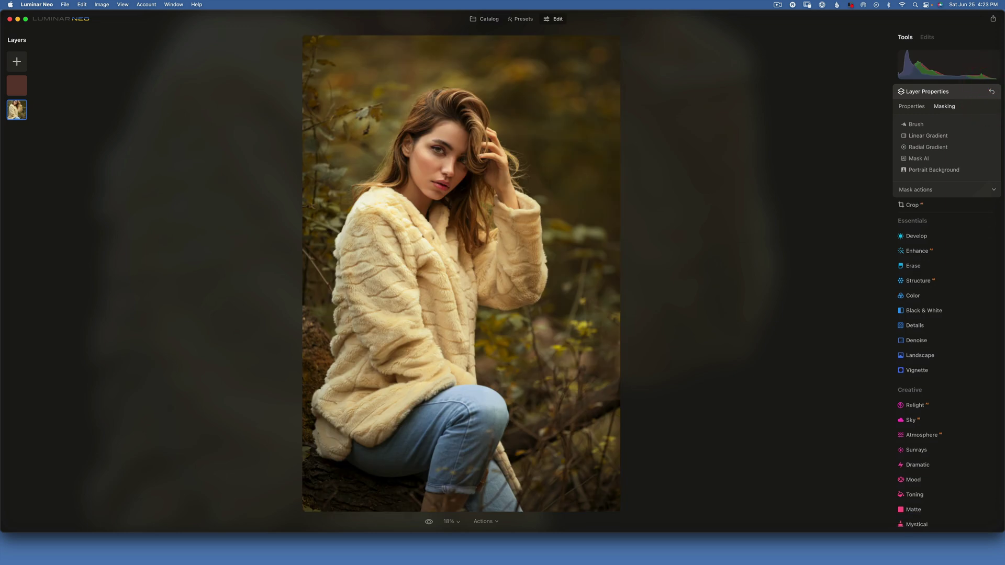
# Step: Add the portrait photo again as a new layer above the brown overlay
pyautogui.click(21, 85)
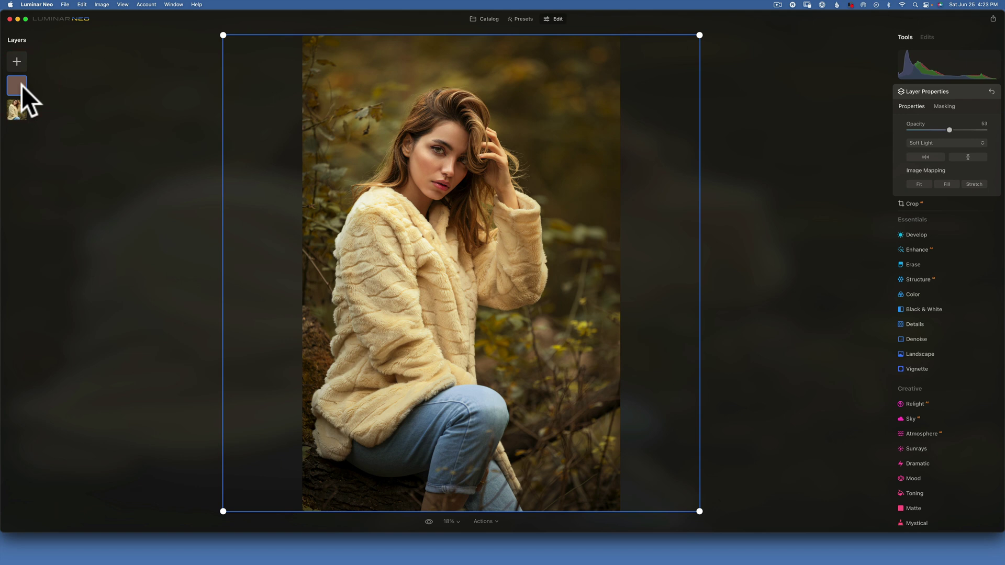
pyautogui.click(15, 107)
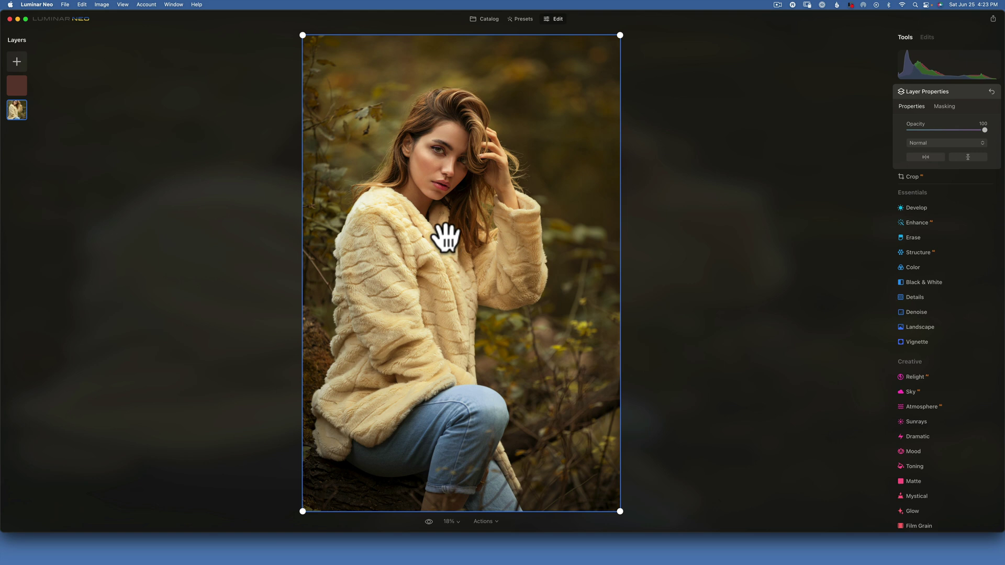
pyautogui.click(17, 62)
pyautogui.click(42, 86)
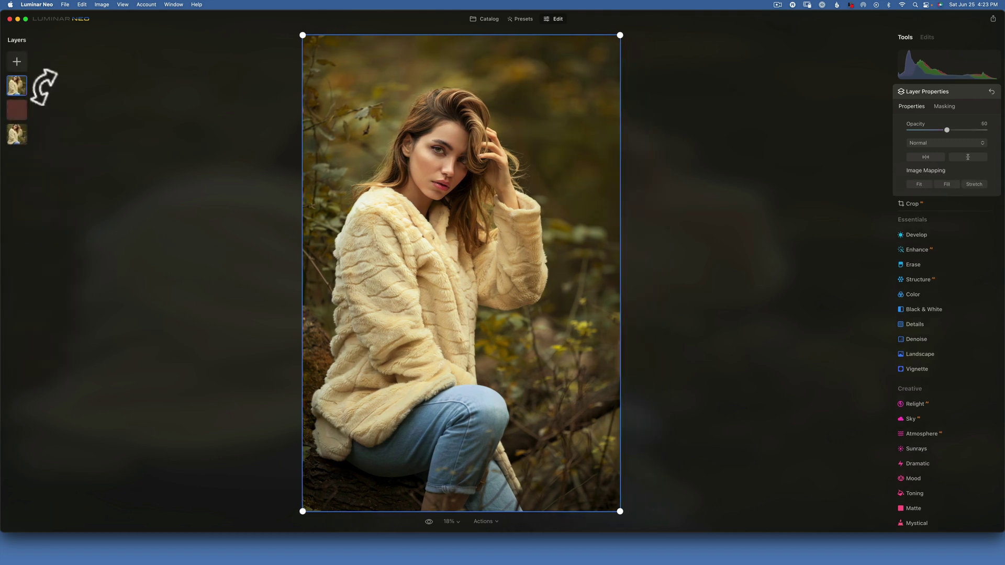
pyautogui.click(19, 84)
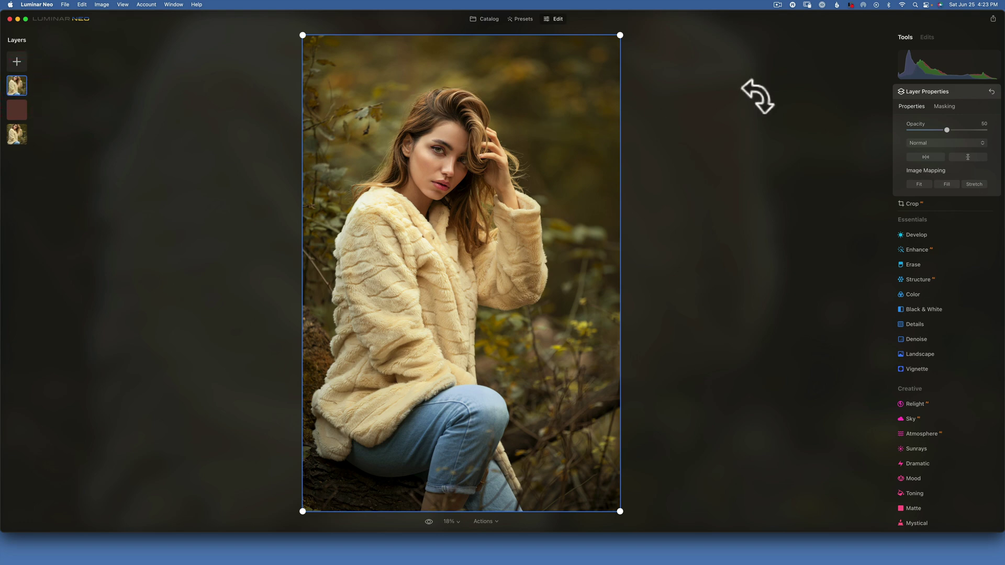
# Step: Mask the upper portrait layer to the woman with the Human category of Mask AI
pyautogui.click(946, 107)
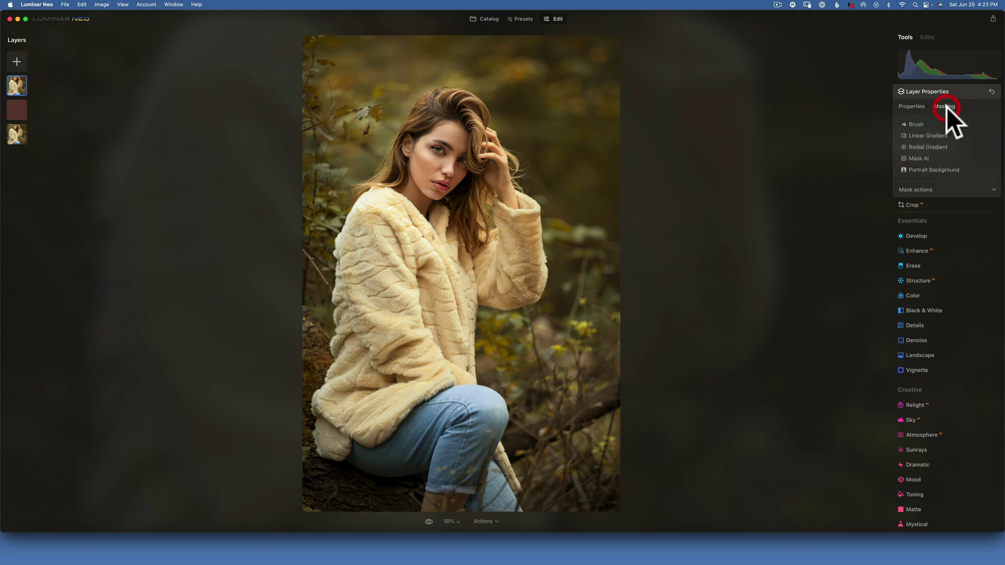
pyautogui.click(916, 158)
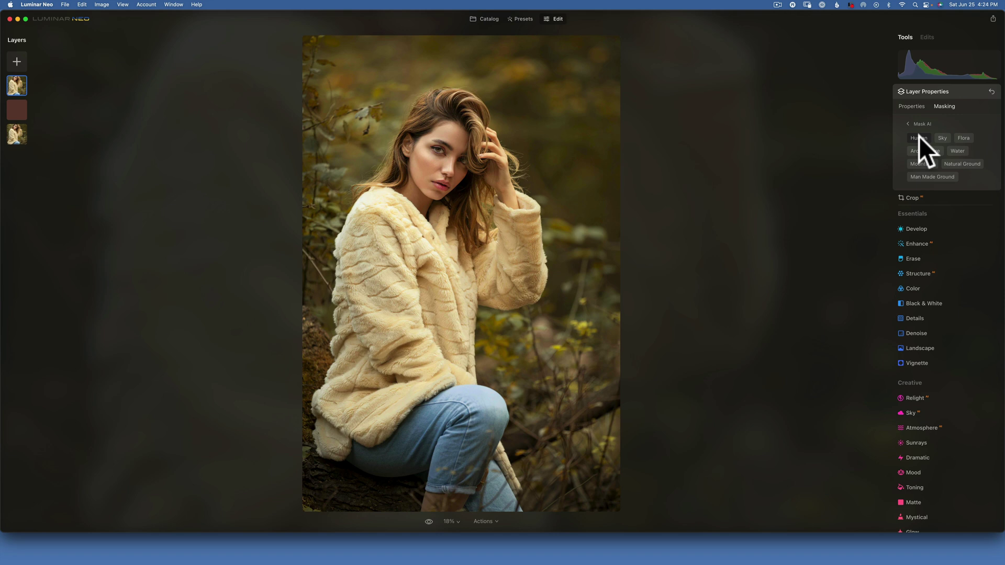
pyautogui.click(919, 137)
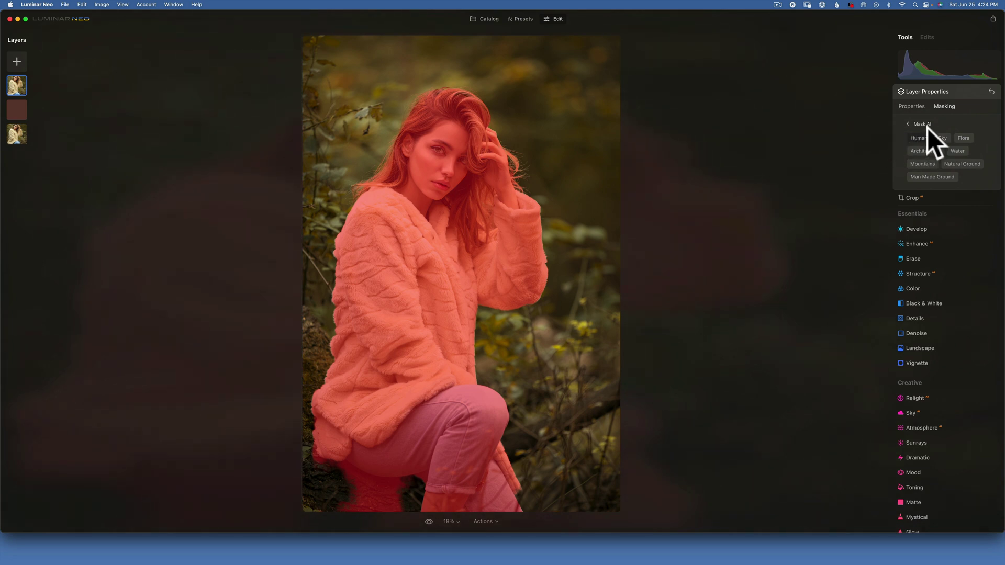
pyautogui.click(910, 107)
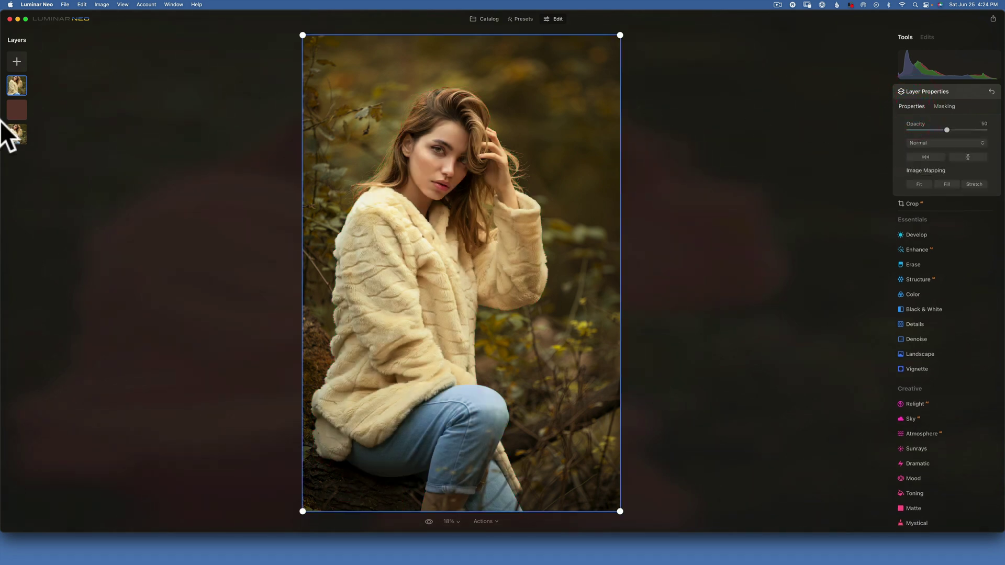
# Step: Hide the brown and base portrait layers, and raise the masked portrait layer's opacity to 100
pyautogui.rightClick(15, 107)
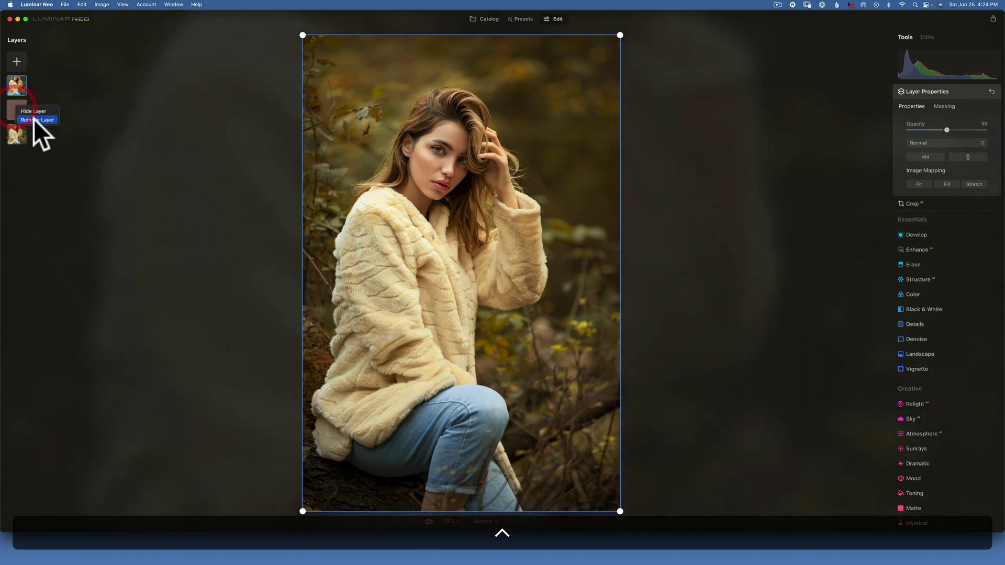
pyautogui.click(33, 111)
pyautogui.rightClick(18, 136)
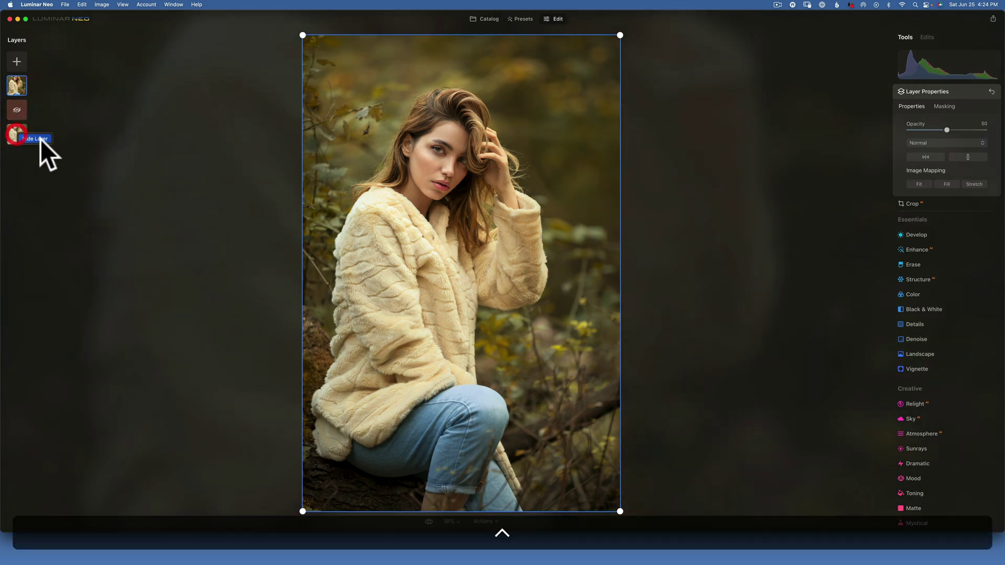
pyautogui.click(37, 139)
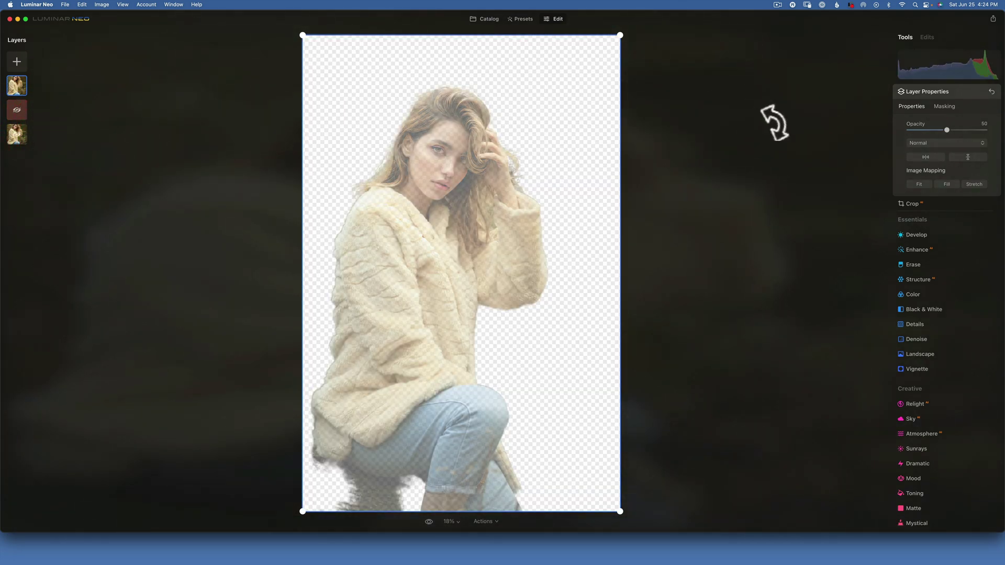
pyautogui.moveTo(947, 129); pyautogui.dragTo(986, 130)
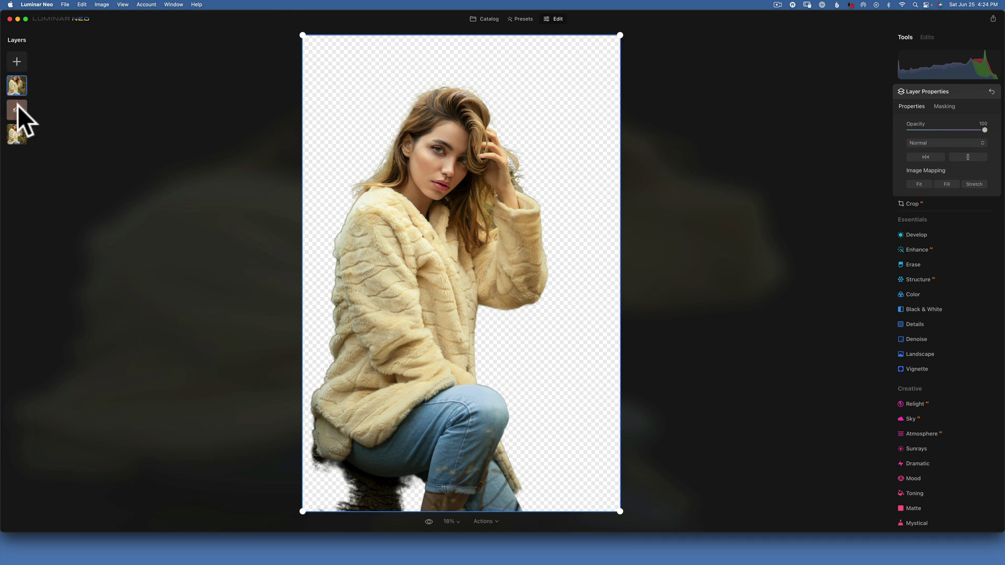
# Step: Show the hidden base portrait layer and the brown overlay layer again
pyautogui.click(15, 136)
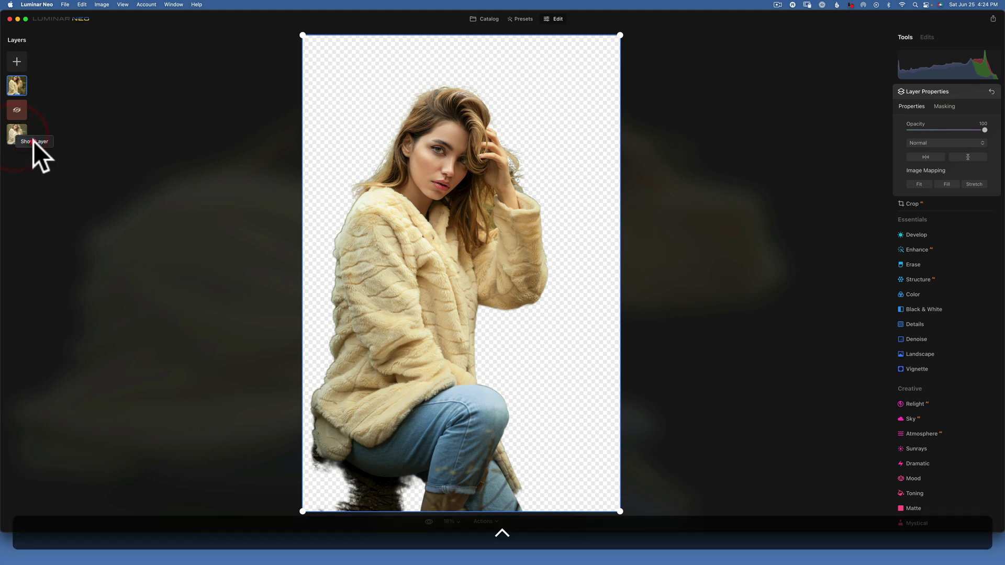
pyautogui.rightClick(20, 112)
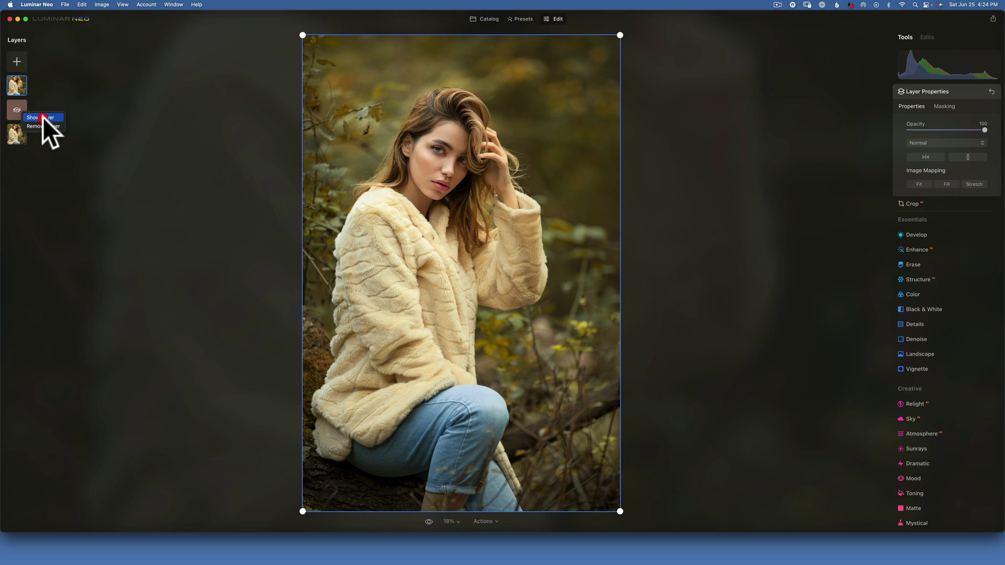
pyautogui.click(43, 117)
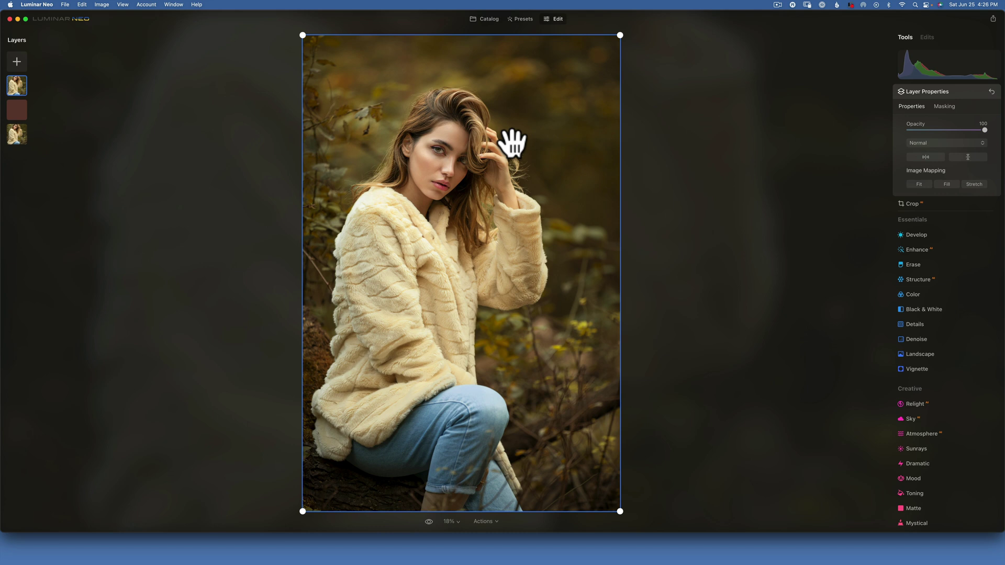
# Step: Add the solid brown image as a new top layer mapped to Fill, with opacity 100 and Soft Light blending
pyautogui.click(17, 60)
pyautogui.click(20, 84)
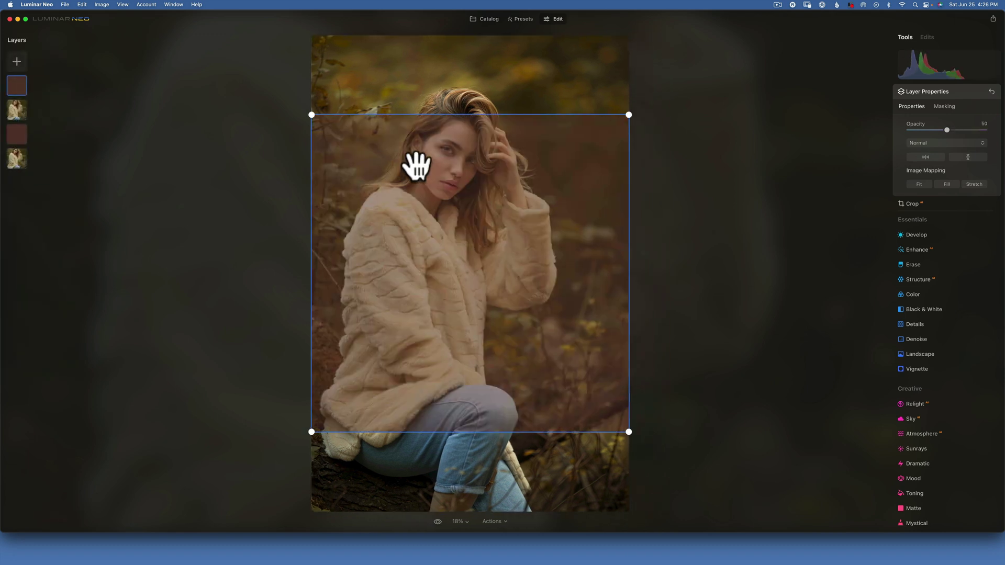
pyautogui.click(946, 184)
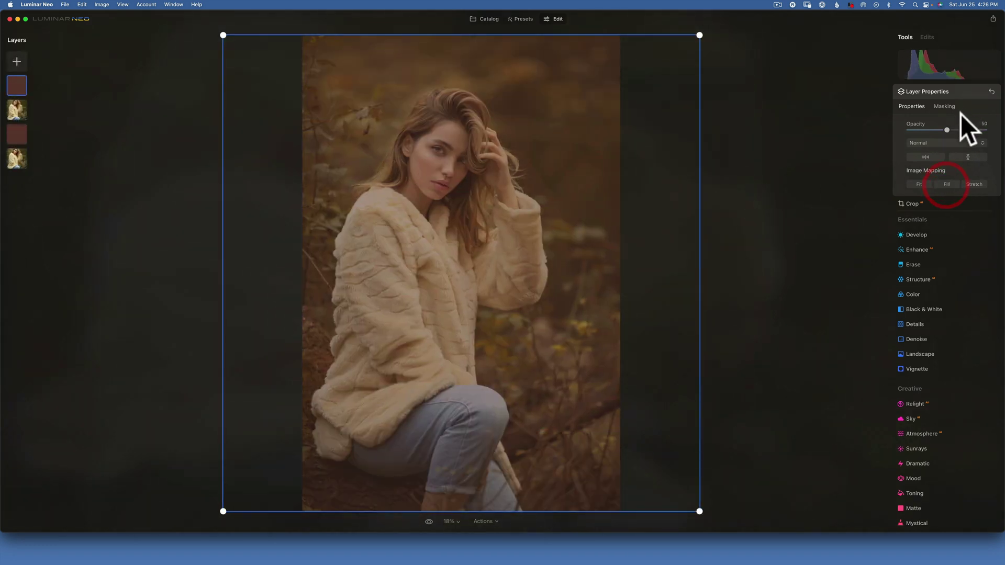
pyautogui.moveTo(946, 130); pyautogui.dragTo(994, 133)
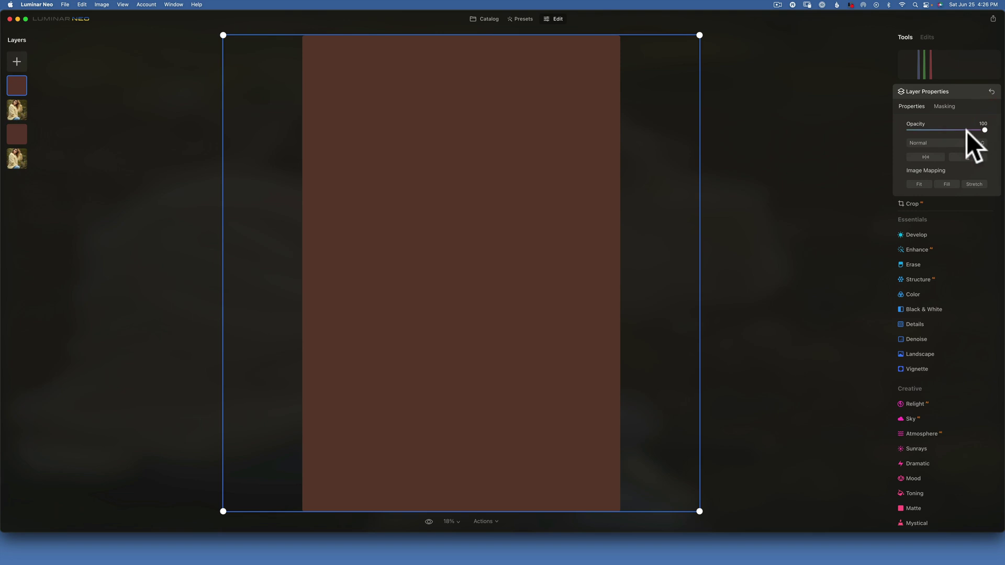
pyautogui.click(943, 143)
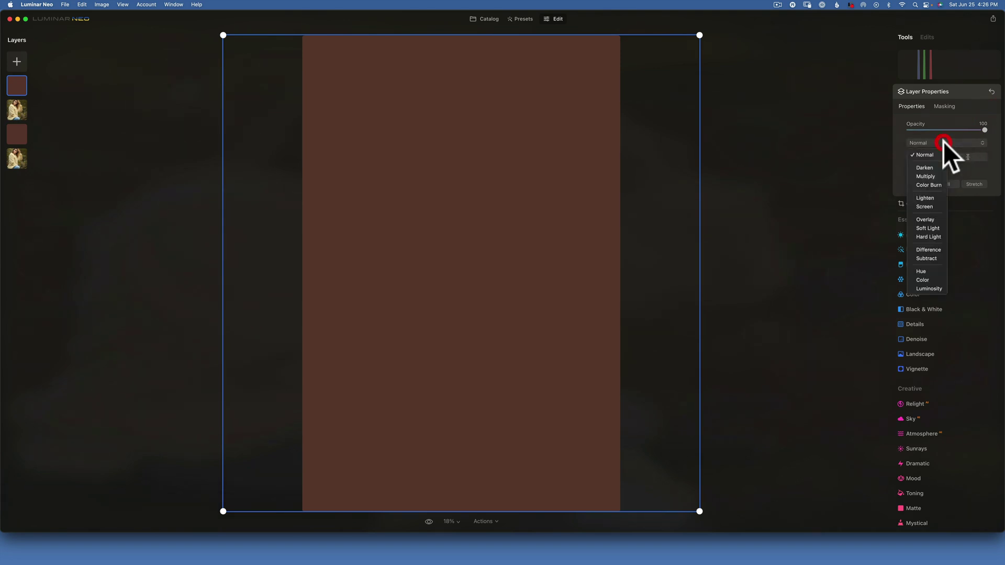
pyautogui.click(930, 226)
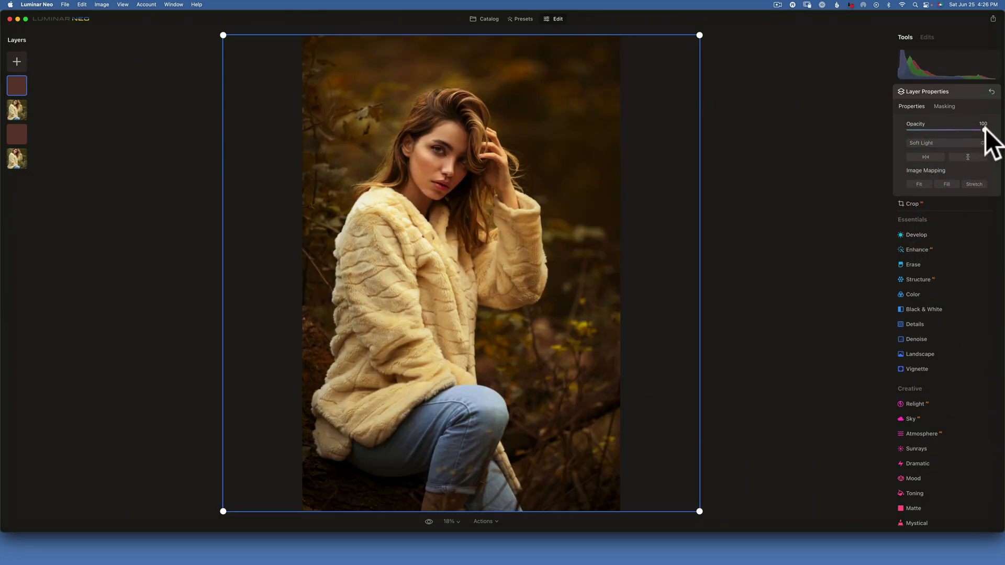
# Step: Try the top brown layer at opacity 42 with its mask brush-painted over the woman's face at strength 53
pyautogui.moveTo(985, 128); pyautogui.dragTo(927, 128)
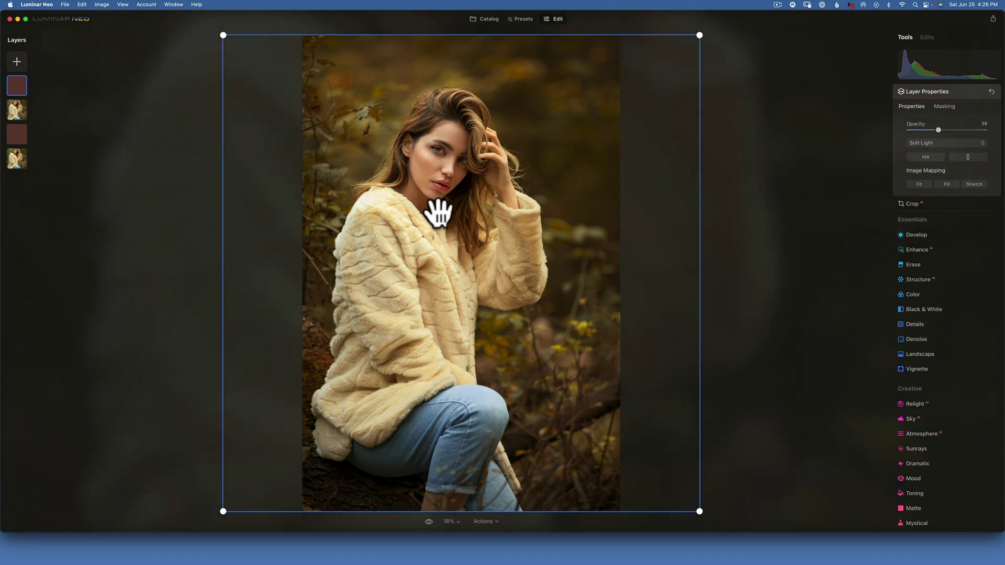
pyautogui.moveTo(948, 130); pyautogui.dragTo(946, 128)
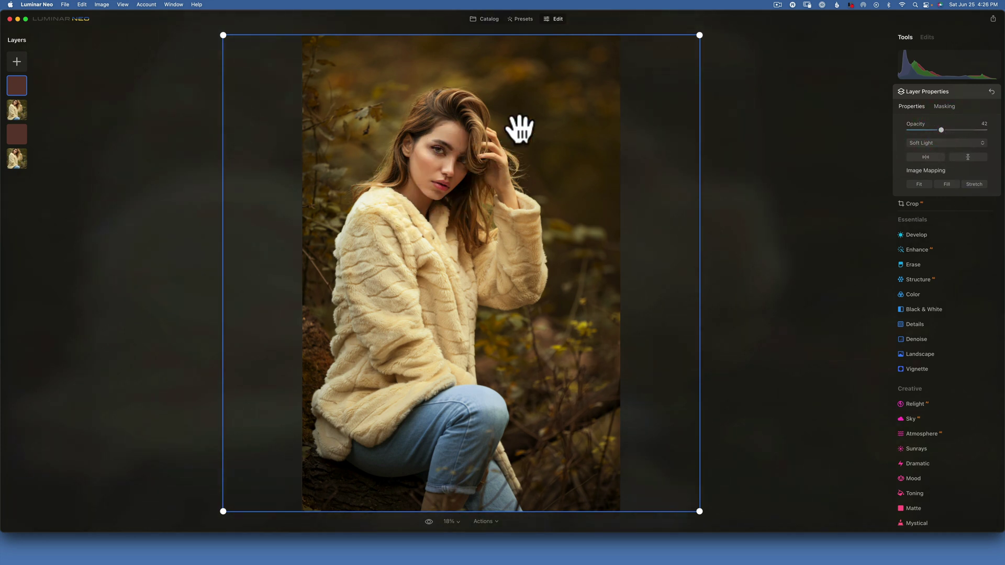
pyautogui.click(946, 106)
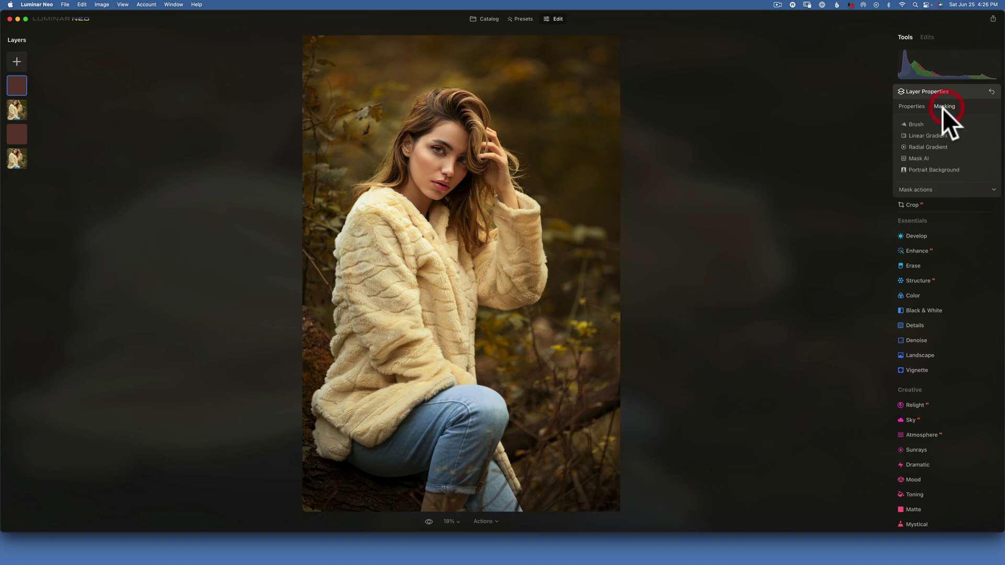
pyautogui.click(917, 124)
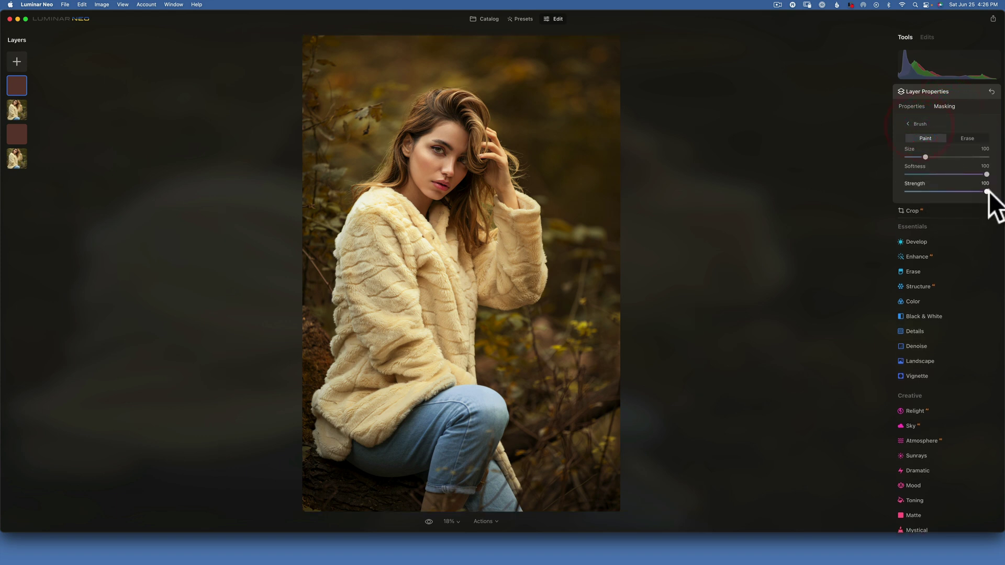
pyautogui.moveTo(942, 191); pyautogui.dragTo(948, 191)
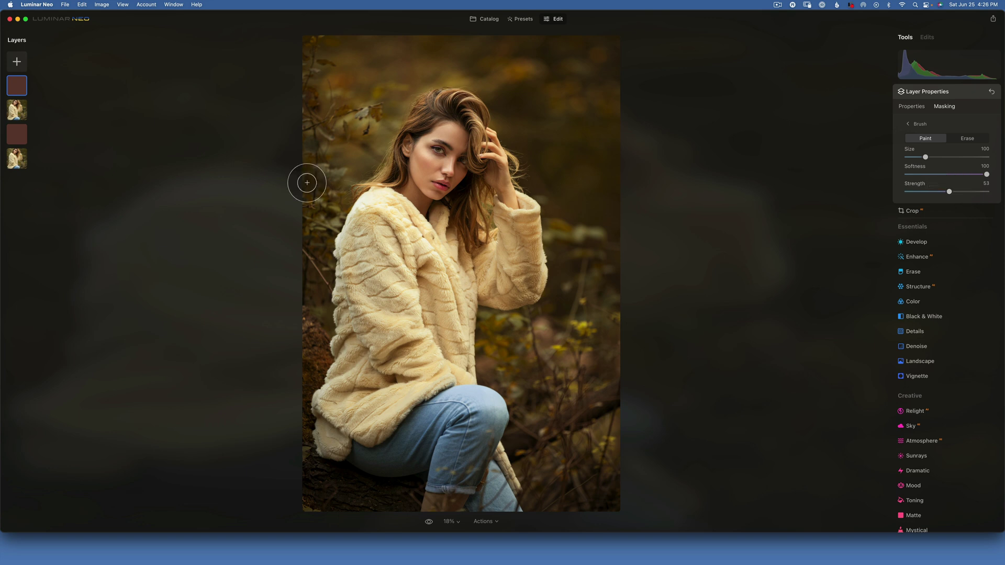
pyautogui.moveTo(425, 195)
pyautogui.mouseDown()
pyautogui.moveTo(431, 135)
pyautogui.moveTo(465, 131)
pyautogui.moveTo(445, 188)
pyautogui.moveTo(434, 164)
pyautogui.mouseUp()
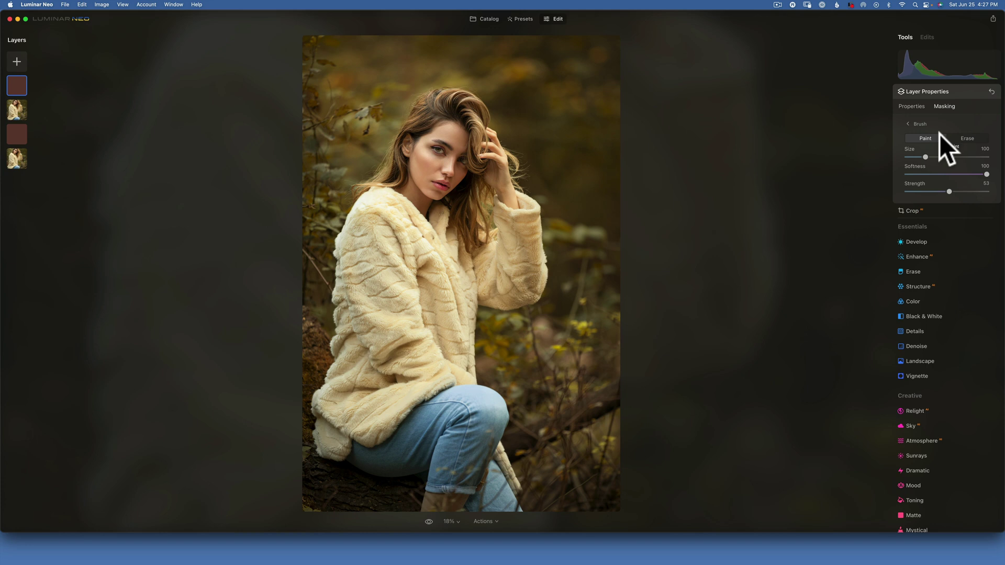
# Step: Reset the top brown layer's properties, map it to Fill and set its blend mode to Soft Light
pyautogui.click(990, 91)
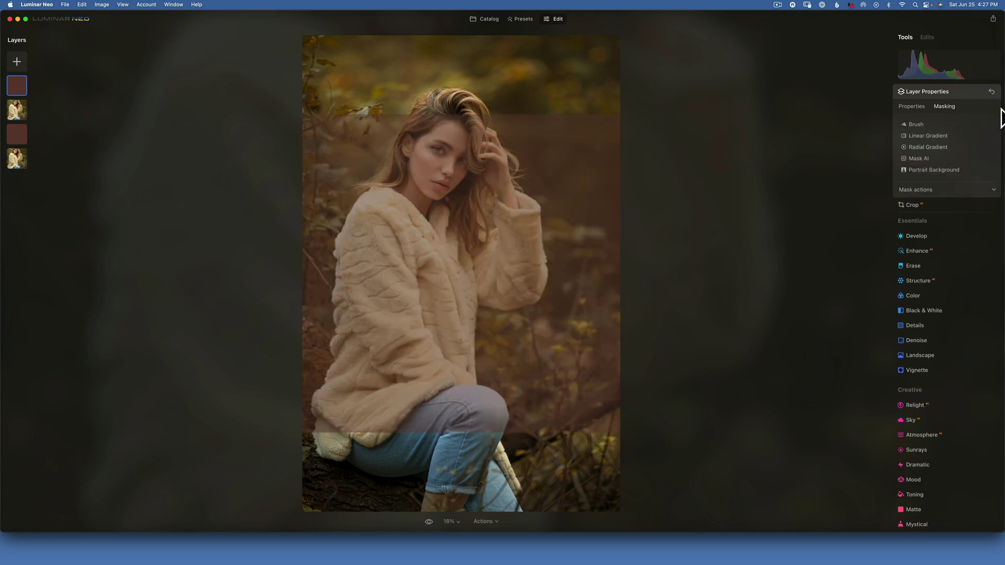
pyautogui.click(910, 106)
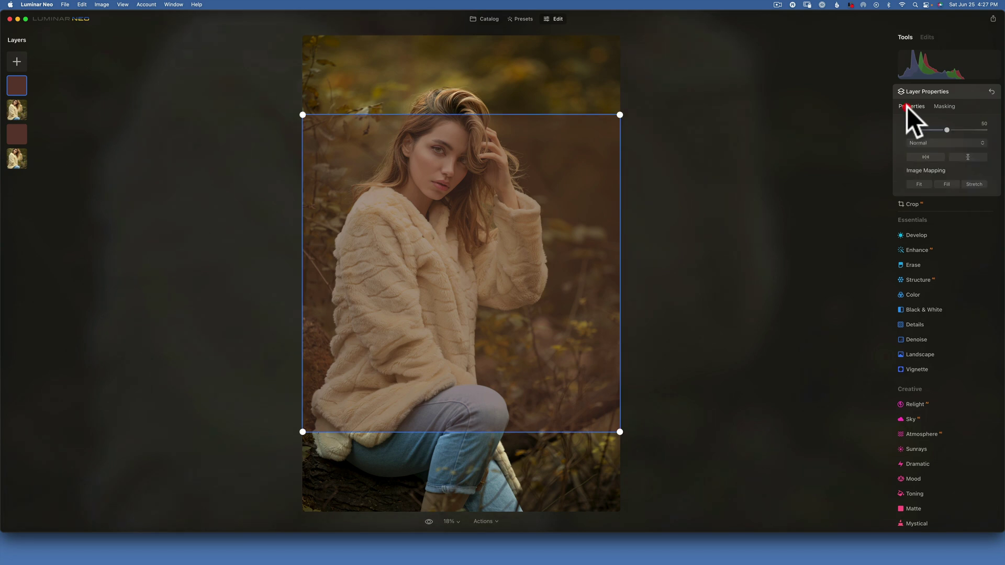
pyautogui.click(947, 183)
pyautogui.click(941, 141)
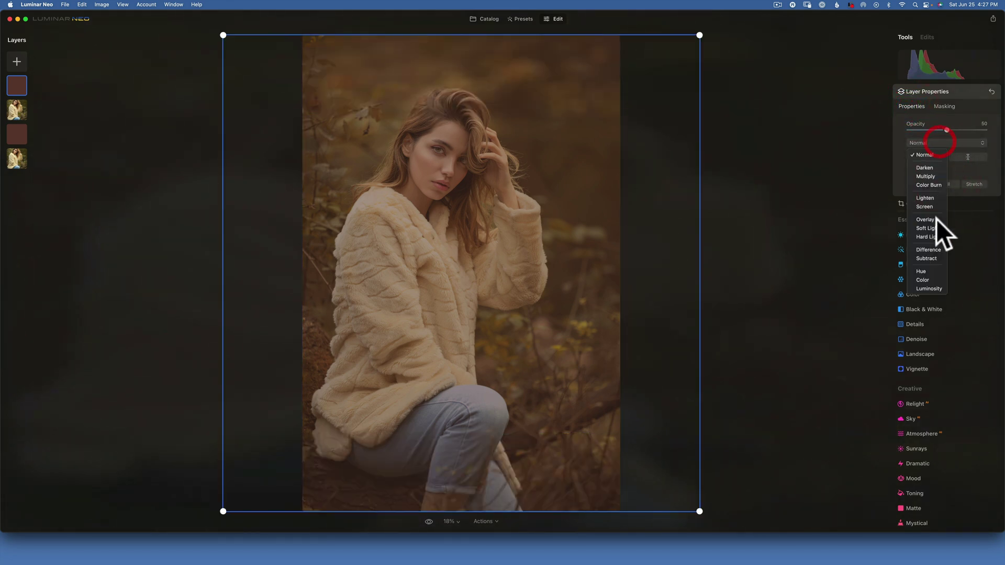
pyautogui.click(927, 229)
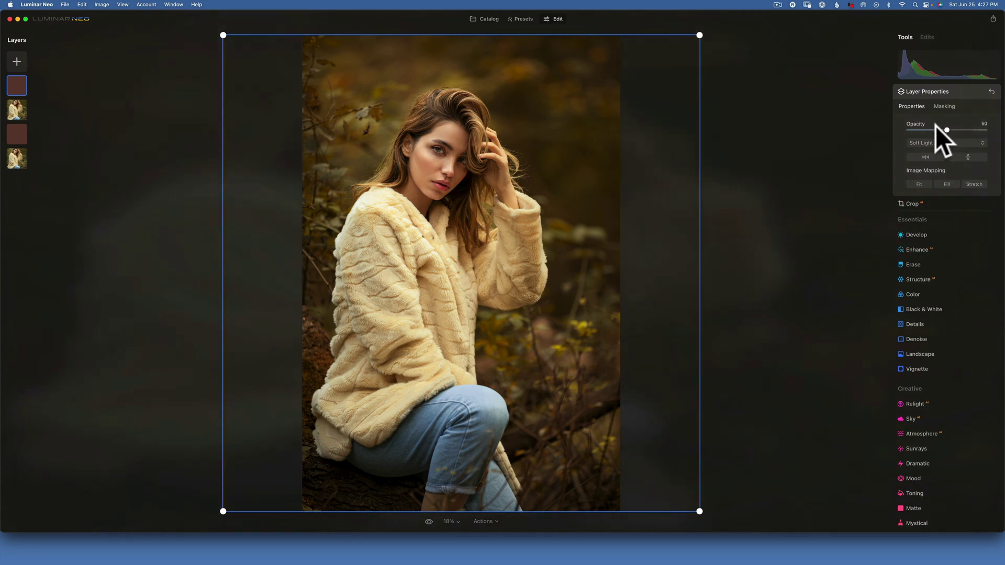
# Step: Partly erase the top brown layer over the woman's face and upper body at brush strength 51, and compare with the original
pyautogui.click(943, 106)
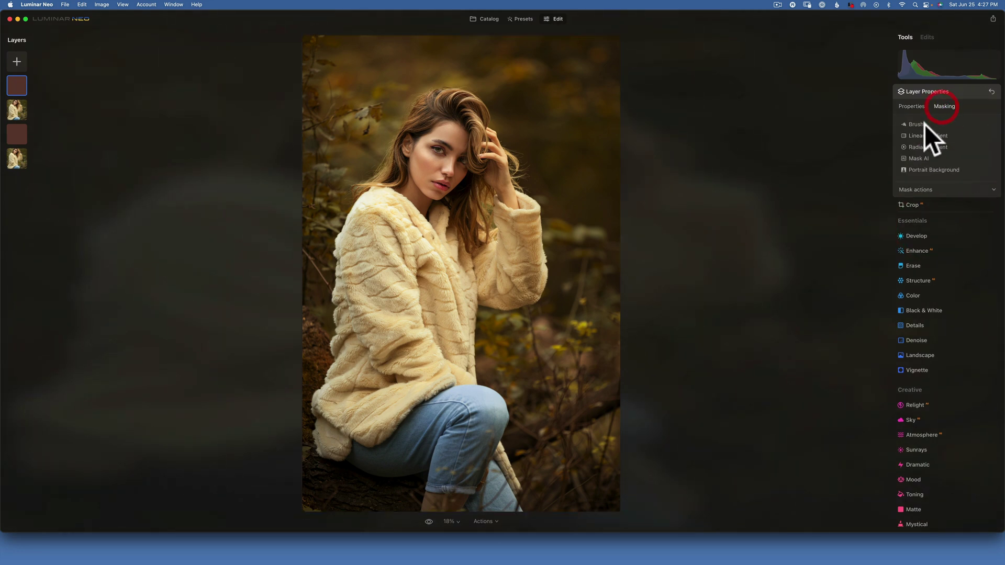
pyautogui.click(917, 124)
pyautogui.click(969, 138)
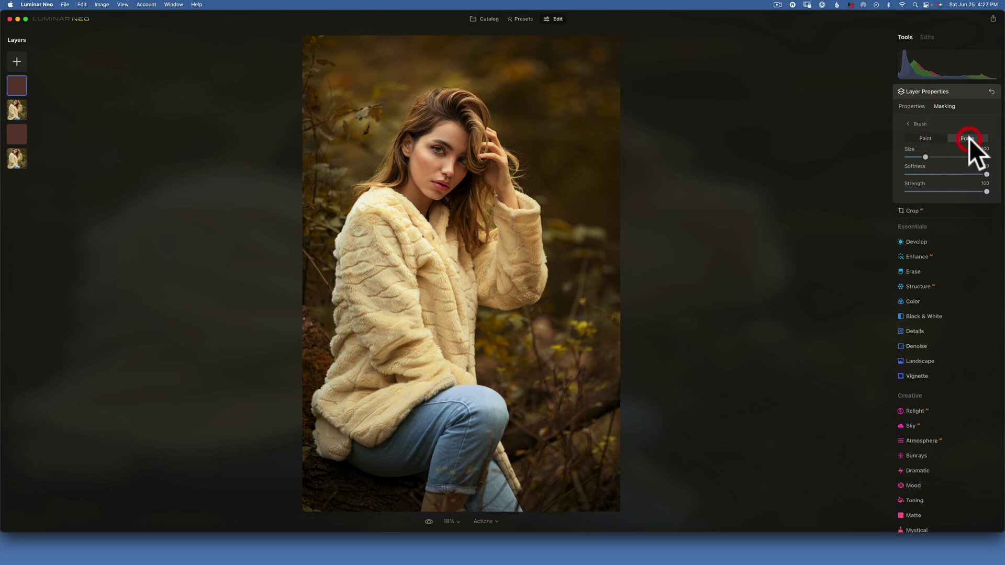
pyautogui.moveTo(976, 193); pyautogui.dragTo(947, 192)
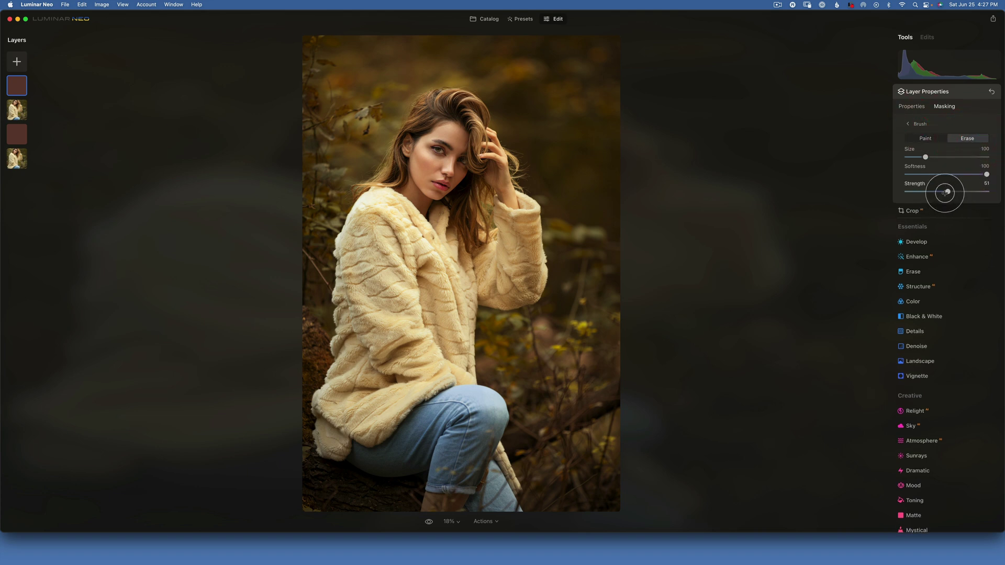
pyautogui.moveTo(530, 182)
pyautogui.mouseDown()
pyautogui.moveTo(436, 135)
pyautogui.moveTo(433, 143)
pyautogui.moveTo(446, 127)
pyautogui.moveTo(463, 133)
pyautogui.moveTo(463, 158)
pyautogui.moveTo(457, 178)
pyautogui.moveTo(428, 202)
pyautogui.mouseUp()
pyautogui.moveTo(453, 128)
pyautogui.mouseDown()
pyautogui.moveTo(449, 168)
pyautogui.moveTo(518, 258)
pyautogui.moveTo(526, 255)
pyautogui.mouseUp()
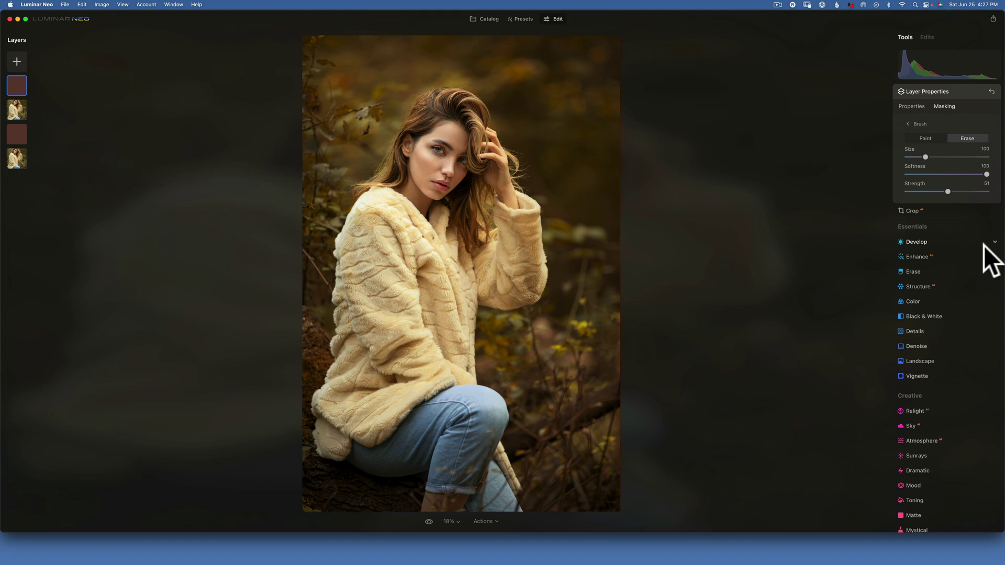
pyautogui.press('\\')
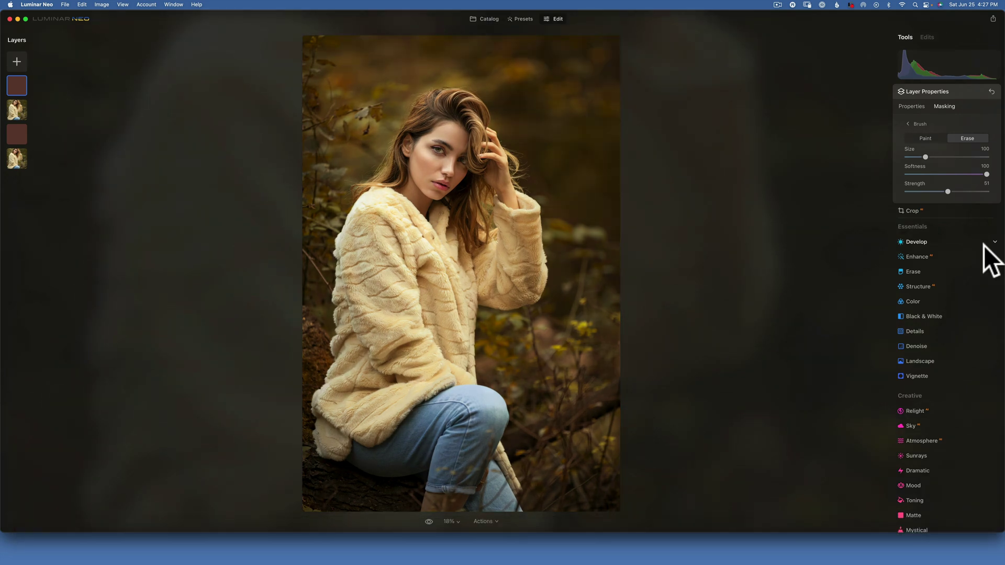
pyautogui.press('\\')
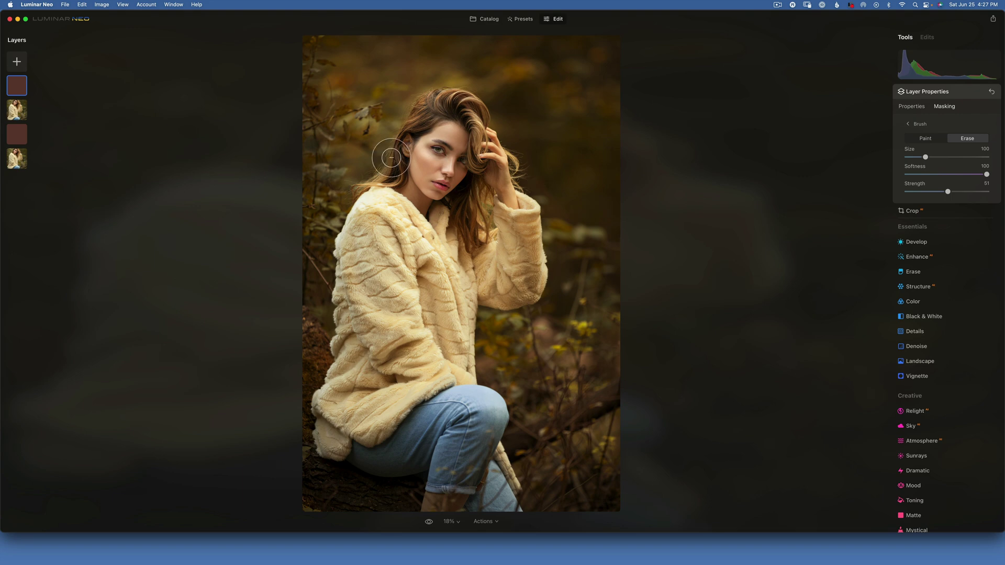
# Step: Look through the overlay images in the catalog and preview the solid blue one
pyautogui.click(488, 18)
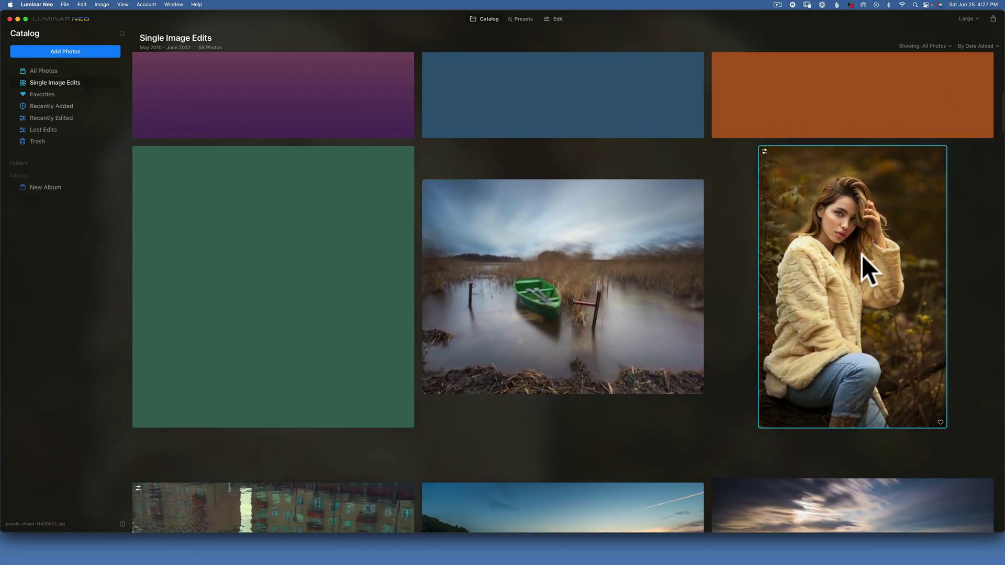
pyautogui.scroll(6, 853, 253)
pyautogui.scroll(3, 853, 253)
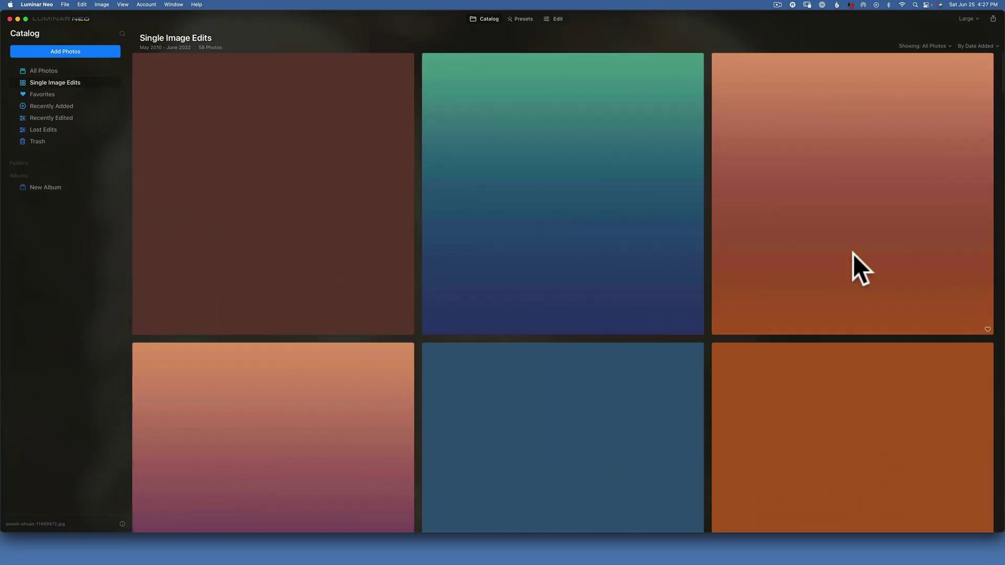
pyautogui.scroll(-5, 852, 253)
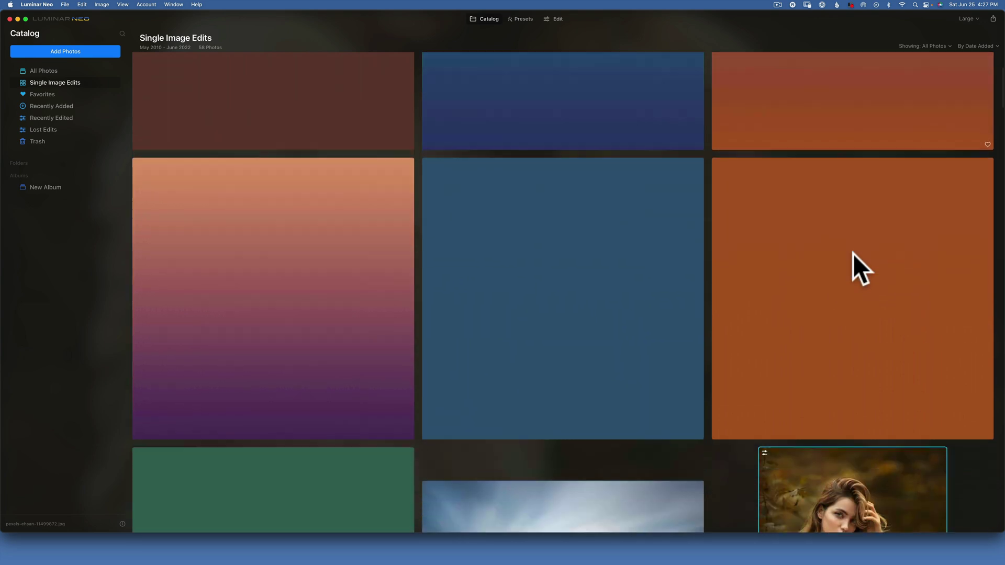
pyautogui.doubleClick(533, 169)
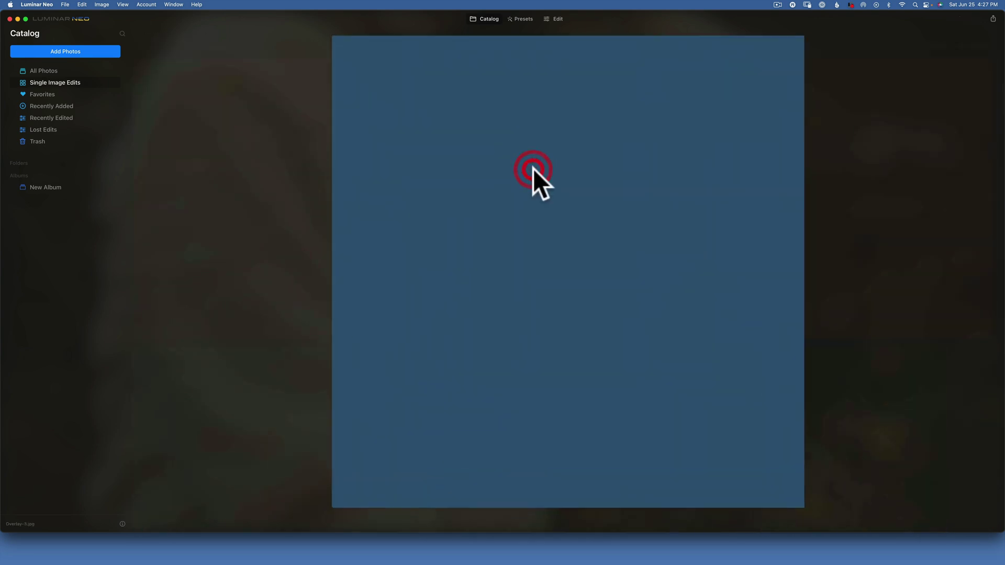
pyautogui.click(487, 18)
# Step: Open the wooden boats photo from the catalog for editing
pyautogui.scroll(-10, 592, 249)
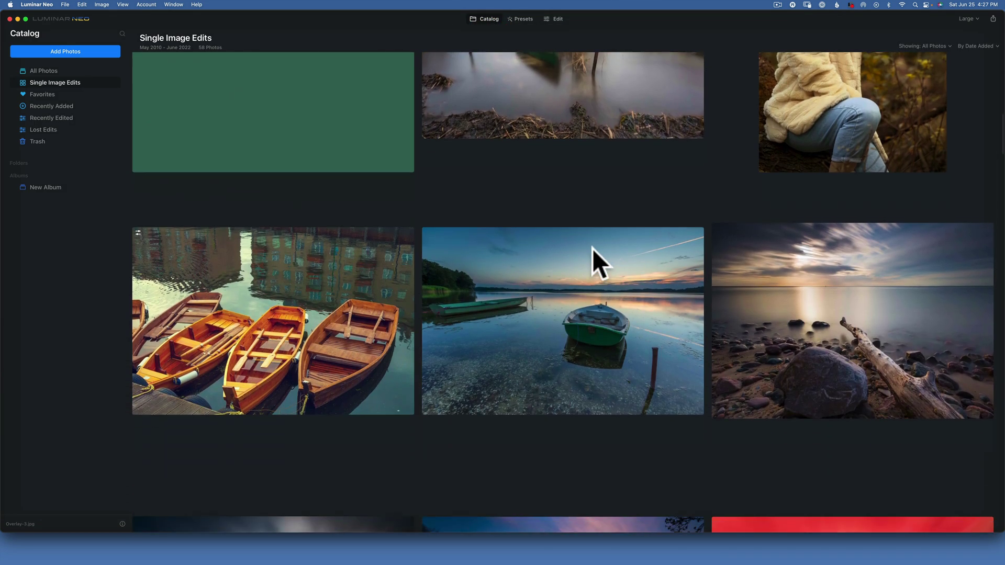
pyautogui.scroll(-2, 592, 249)
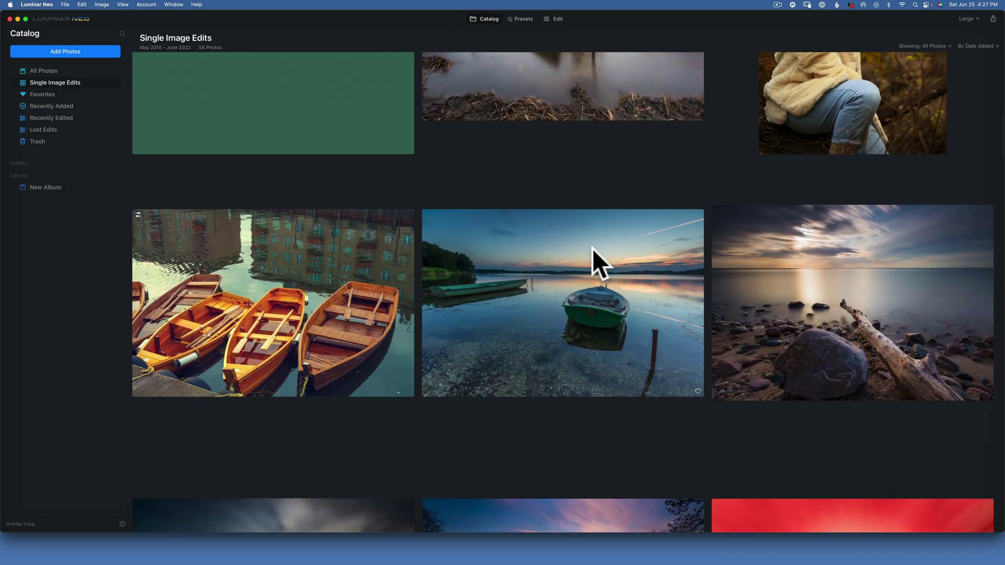
pyautogui.doubleClick(229, 266)
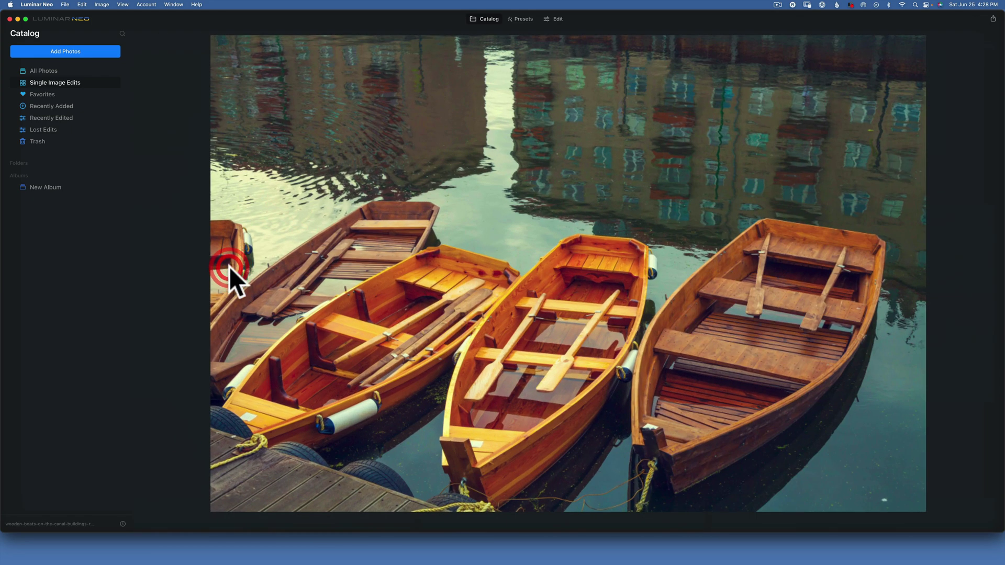
pyautogui.click(558, 18)
# Step: Add the solid blue image as a layer over the boats, mapped to Fill, with opacity 100 and Soft Light blending
pyautogui.click(20, 64)
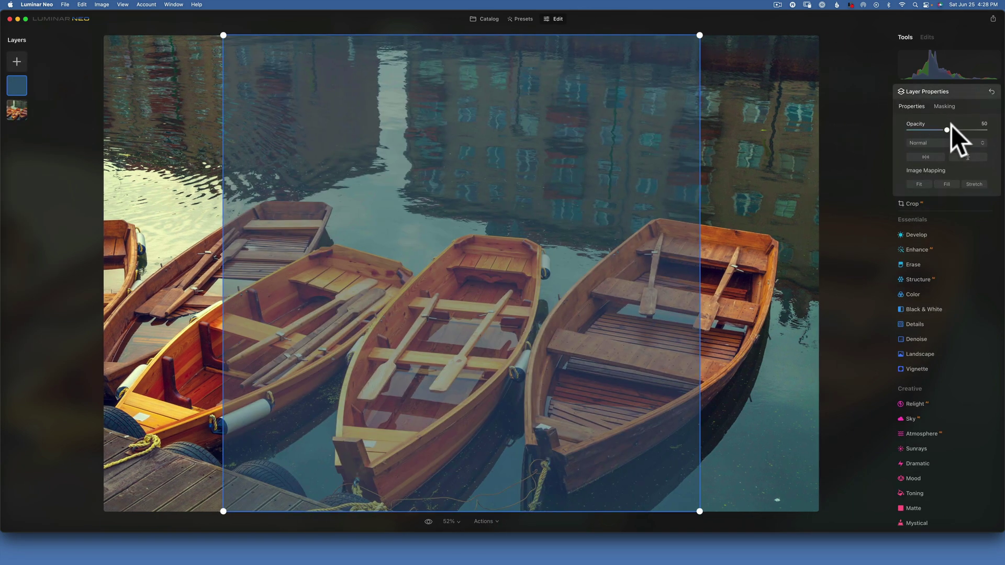
pyautogui.moveTo(946, 130); pyautogui.dragTo(987, 130)
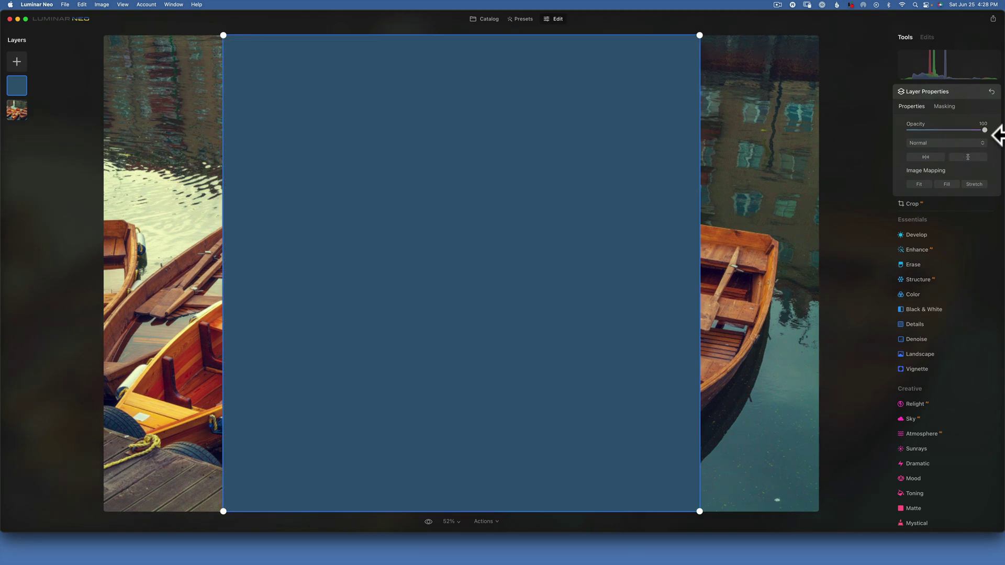
pyautogui.click(947, 184)
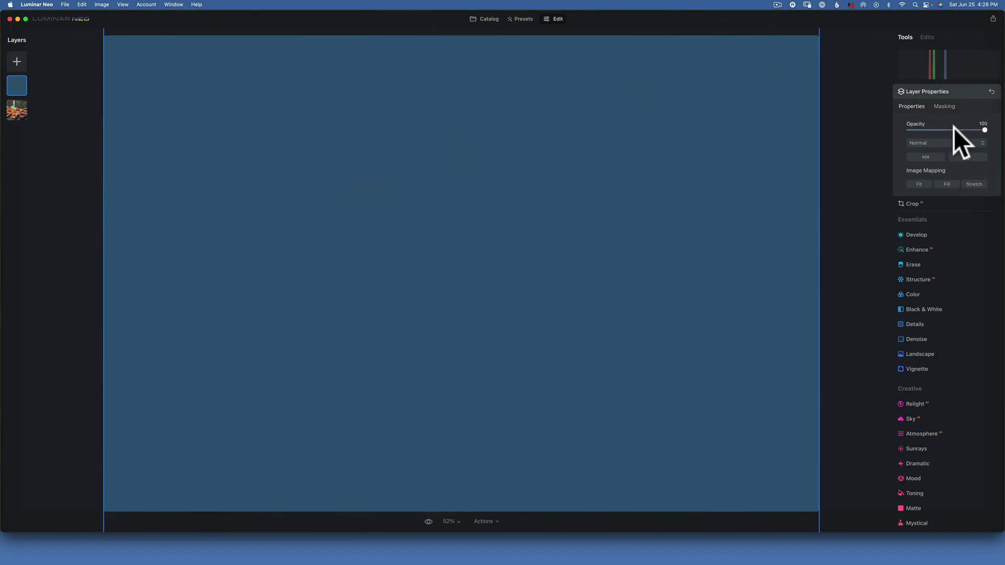
pyautogui.click(949, 142)
pyautogui.click(928, 228)
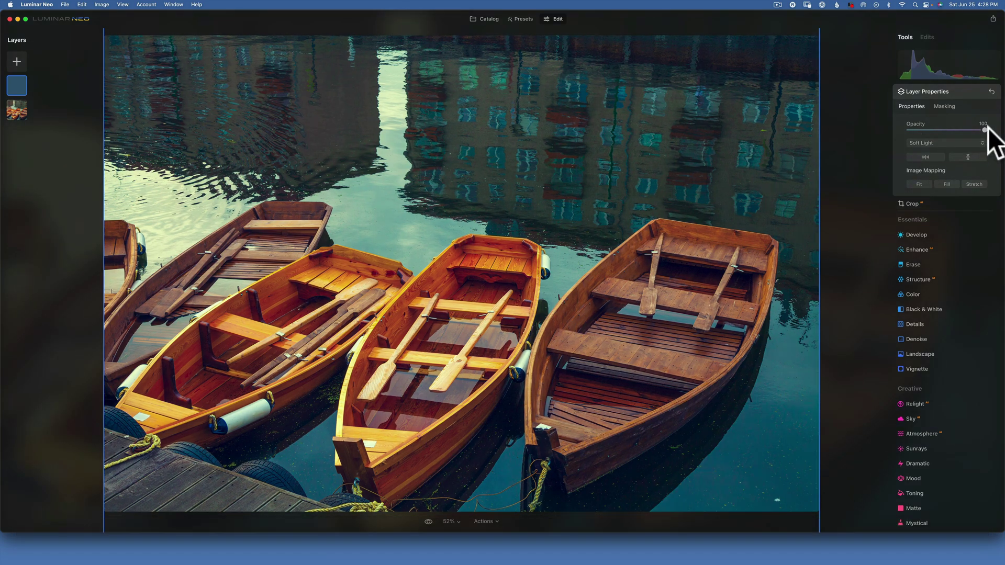
# Step: Compare the toned boats with the original, try the blue layer at opacity 40, and return it to 100
pyautogui.press('\\')
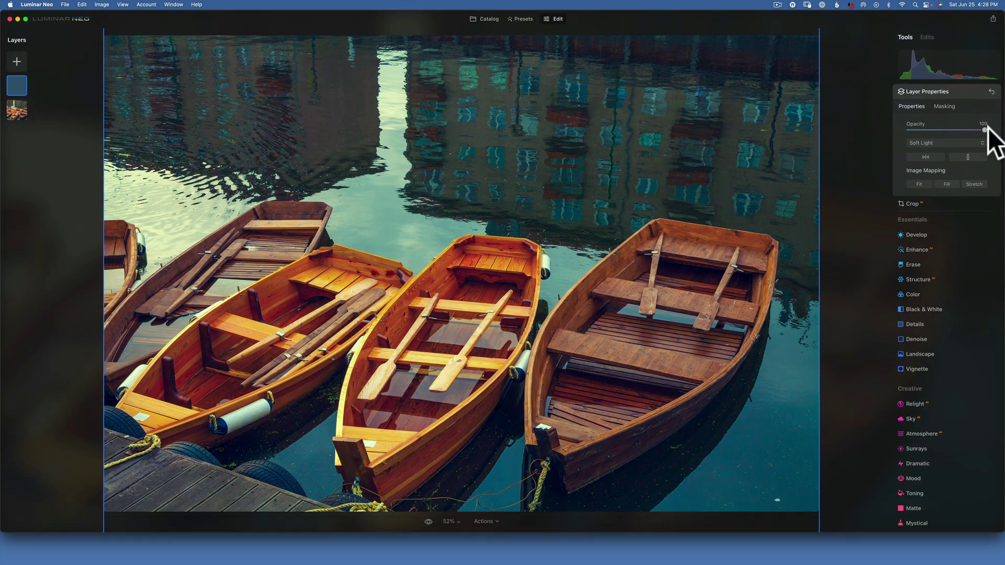
pyautogui.moveTo(985, 130); pyautogui.dragTo(934, 131)
pyautogui.press('\\')
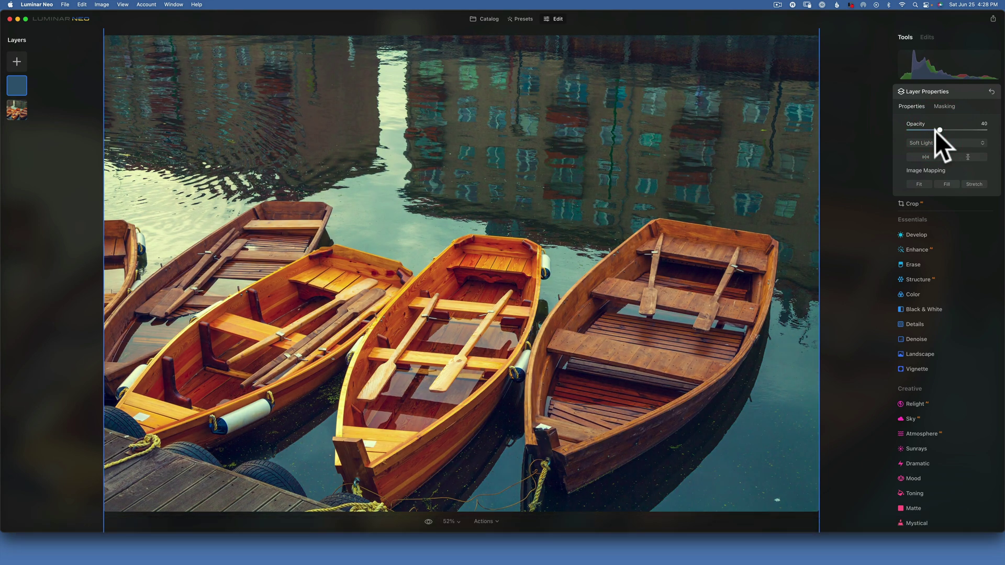
pyautogui.moveTo(940, 127); pyautogui.dragTo(1003, 147)
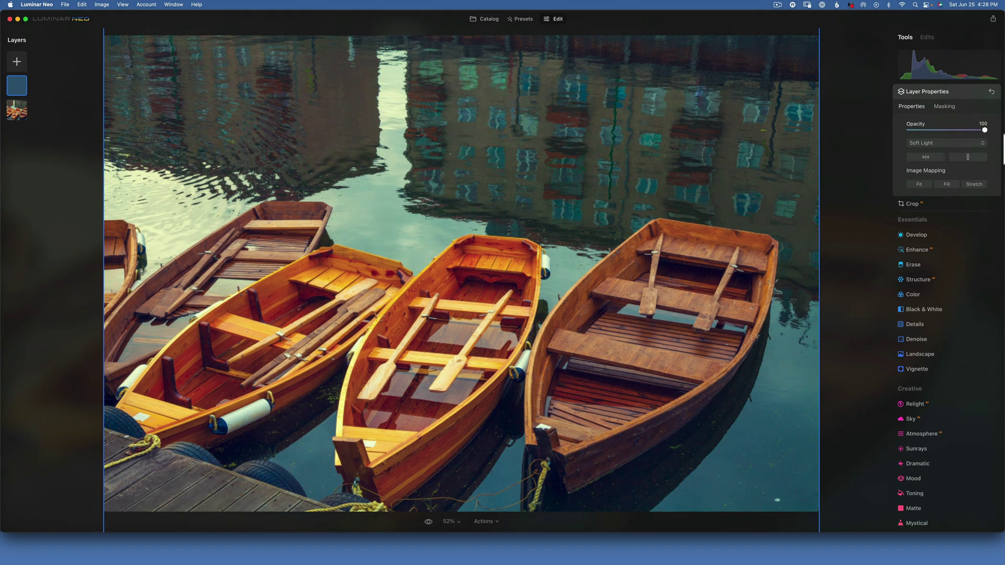
# Step: Switch the blue layer to Normal blending and recolor it to an orange-brown with Hue Shift -174 and Saturation 22
pyautogui.click(934, 144)
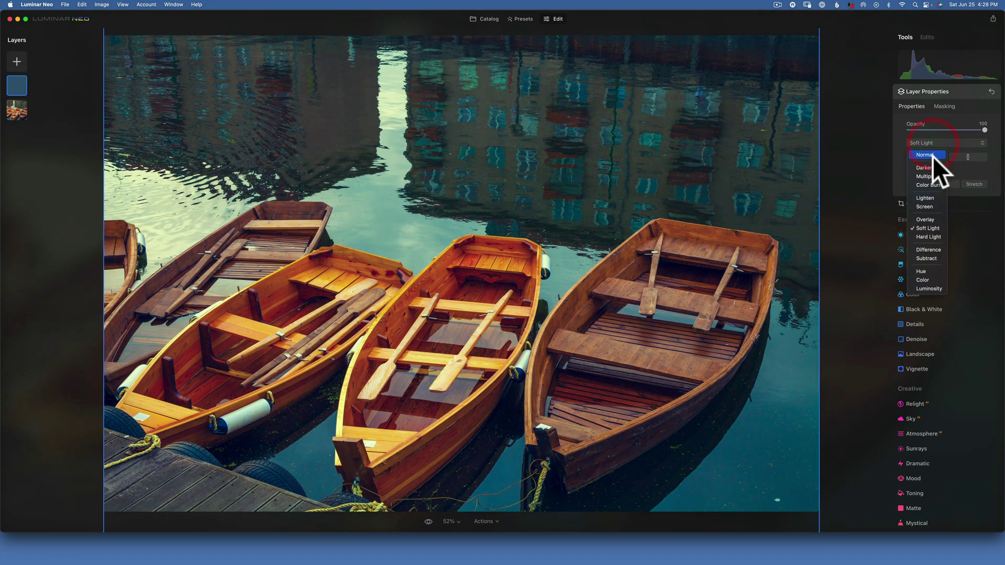
pyautogui.click(928, 155)
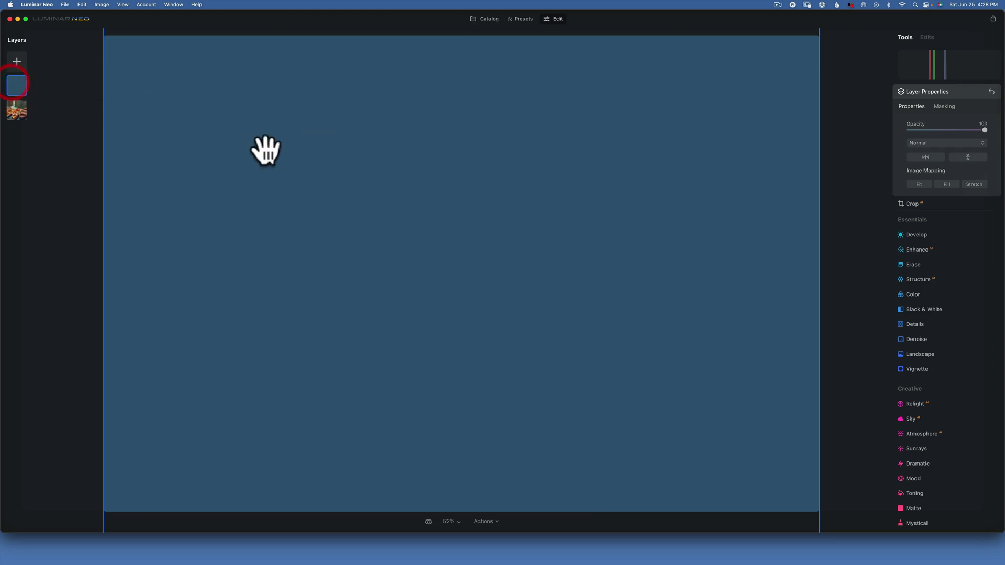
pyautogui.click(910, 293)
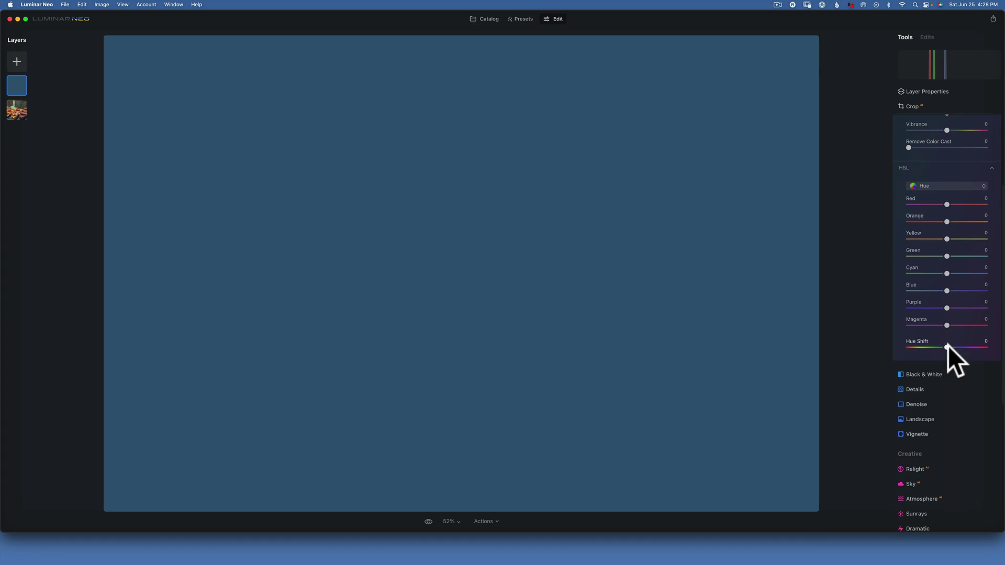
pyautogui.moveTo(944, 345); pyautogui.dragTo(974, 397)
pyautogui.moveTo(946, 164)
pyautogui.mouseDown()
pyautogui.moveTo(981, 163)
pyautogui.moveTo(893, 162)
pyautogui.moveTo(983, 163)
pyautogui.moveTo(855, 158)
pyautogui.moveTo(946, 168)
pyautogui.mouseUp()
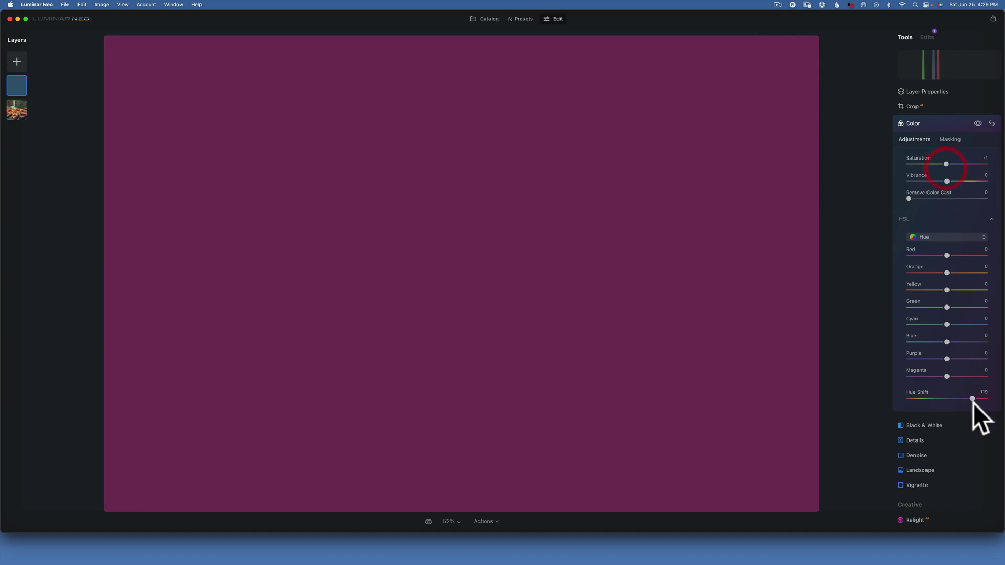
pyautogui.moveTo(971, 394); pyautogui.dragTo(909, 397)
pyautogui.moveTo(946, 164)
pyautogui.mouseDown()
pyautogui.moveTo(963, 163)
pyautogui.moveTo(950, 169)
pyautogui.mouseUp()
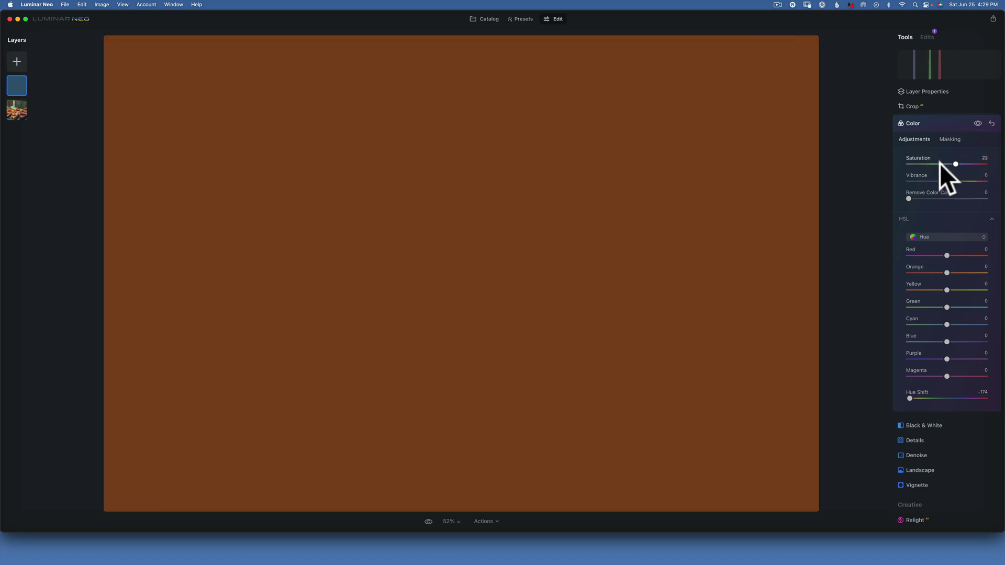
# Step: Set the orange-brown layer's blending to Soft Light and its opacity to 45 over the boats photo
pyautogui.click(928, 90)
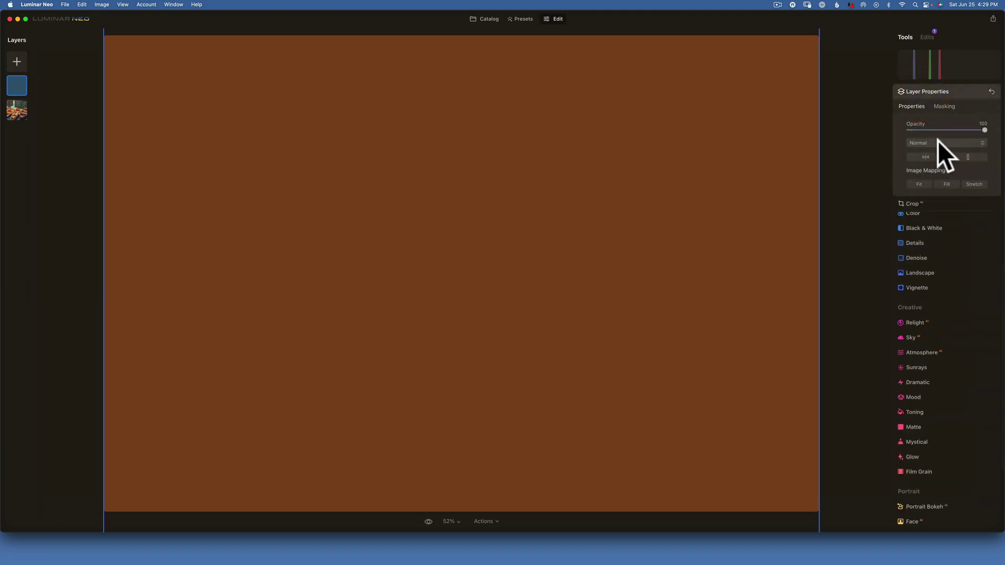
pyautogui.click(938, 141)
pyautogui.click(930, 228)
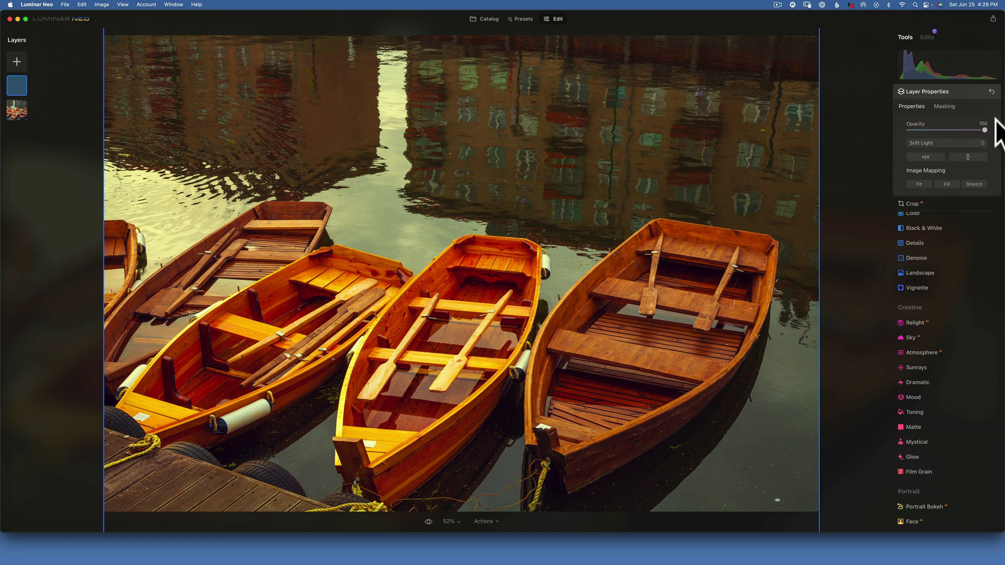
pyautogui.moveTo(984, 130); pyautogui.dragTo(939, 130)
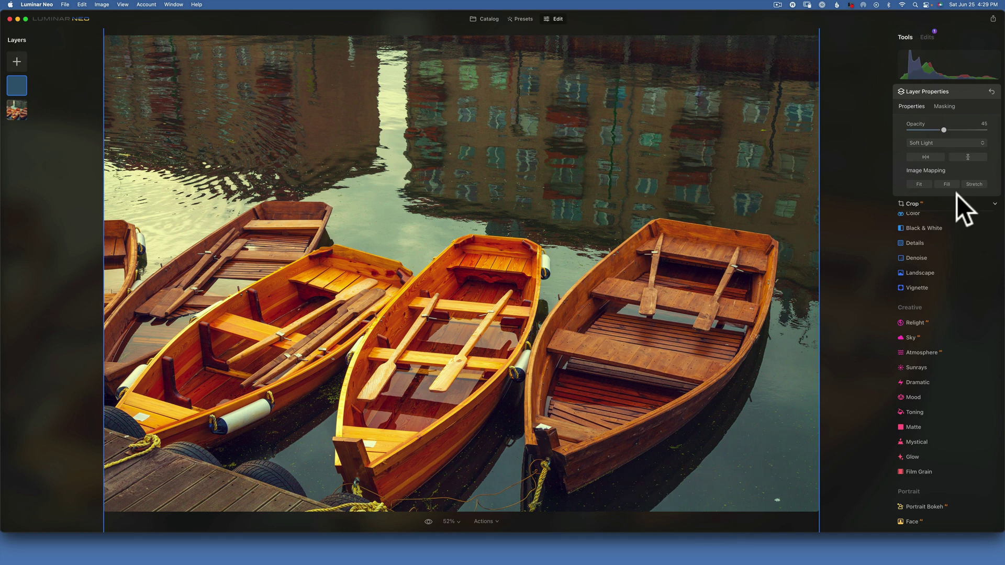
# Step: Brush a layer mask over the rightmost boat to confine the orange-brown toning to the painted area
pyautogui.click(944, 106)
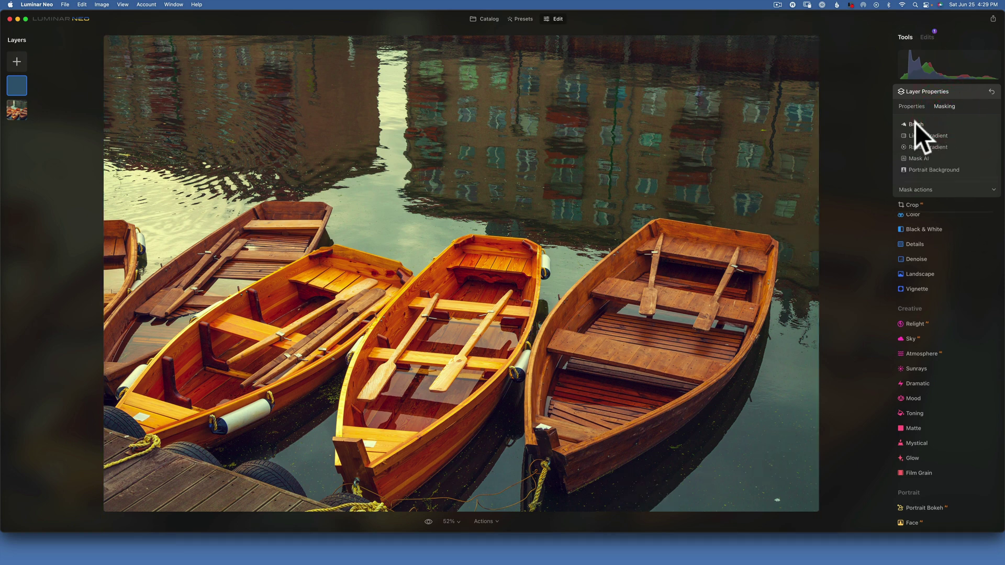
pyautogui.click(914, 124)
pyautogui.click(925, 138)
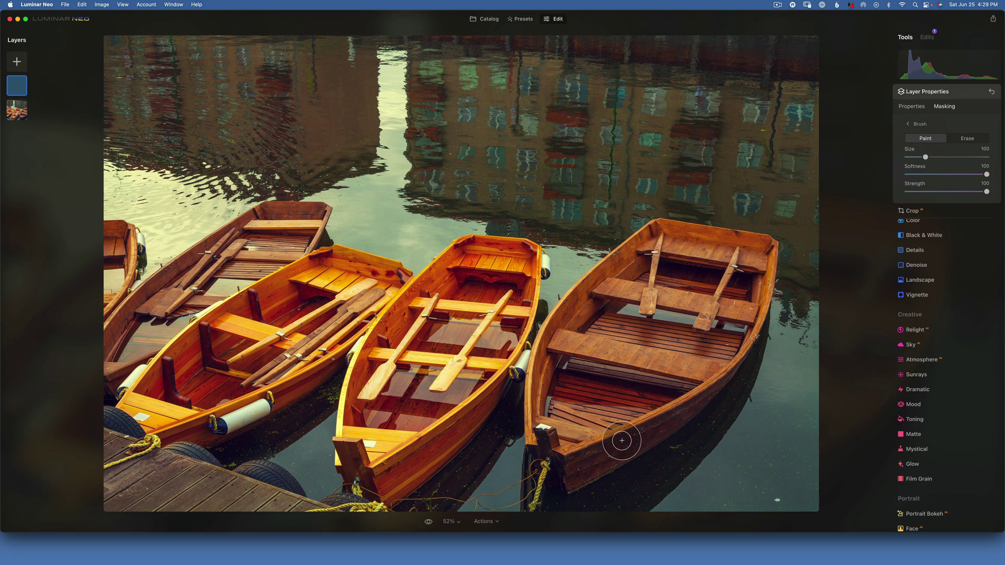
pyautogui.moveTo(639, 278)
pyautogui.mouseDown()
pyautogui.moveTo(535, 413)
pyautogui.moveTo(700, 303)
pyautogui.moveTo(626, 412)
pyautogui.moveTo(700, 316)
pyautogui.moveTo(568, 441)
pyautogui.moveTo(623, 304)
pyautogui.moveTo(622, 330)
pyautogui.mouseUp()
pyautogui.moveTo(693, 291)
pyautogui.mouseDown()
pyautogui.moveTo(664, 235)
pyautogui.moveTo(754, 262)
pyautogui.moveTo(757, 299)
pyautogui.moveTo(738, 339)
pyautogui.moveTo(686, 395)
pyautogui.mouseUp()
pyautogui.moveTo(556, 464)
pyautogui.mouseDown()
pyautogui.moveTo(543, 417)
pyautogui.moveTo(567, 332)
pyautogui.moveTo(597, 285)
pyautogui.moveTo(702, 235)
pyautogui.mouseUp()
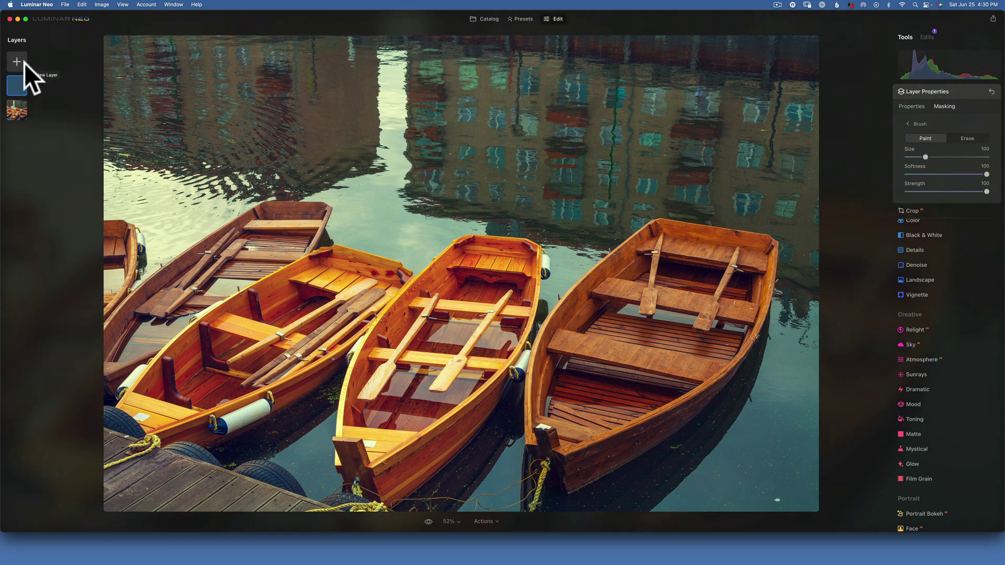
# Step: Open the orange-to-purple gradient image from the catalog for editing
pyautogui.click(488, 17)
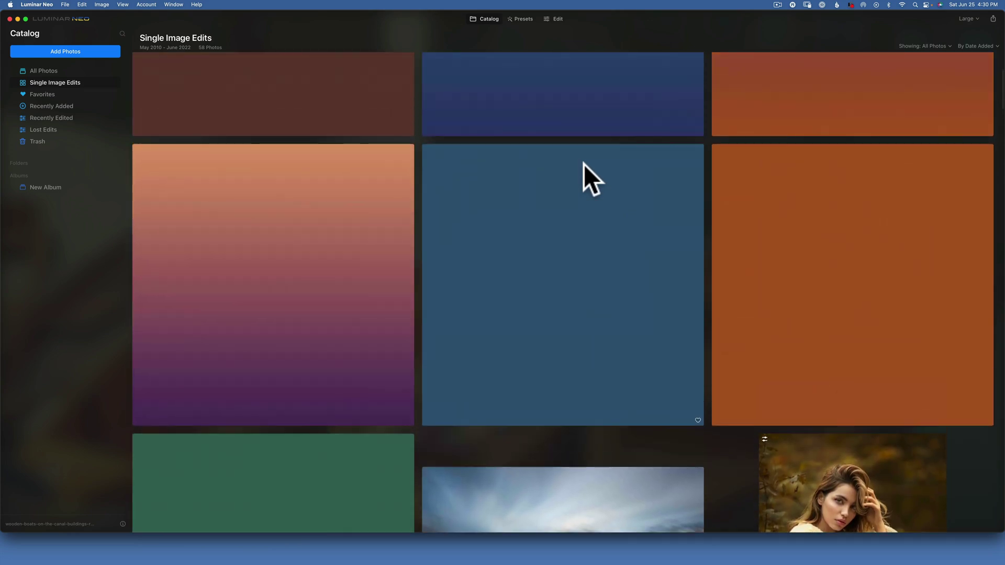
pyautogui.doubleClick(213, 276)
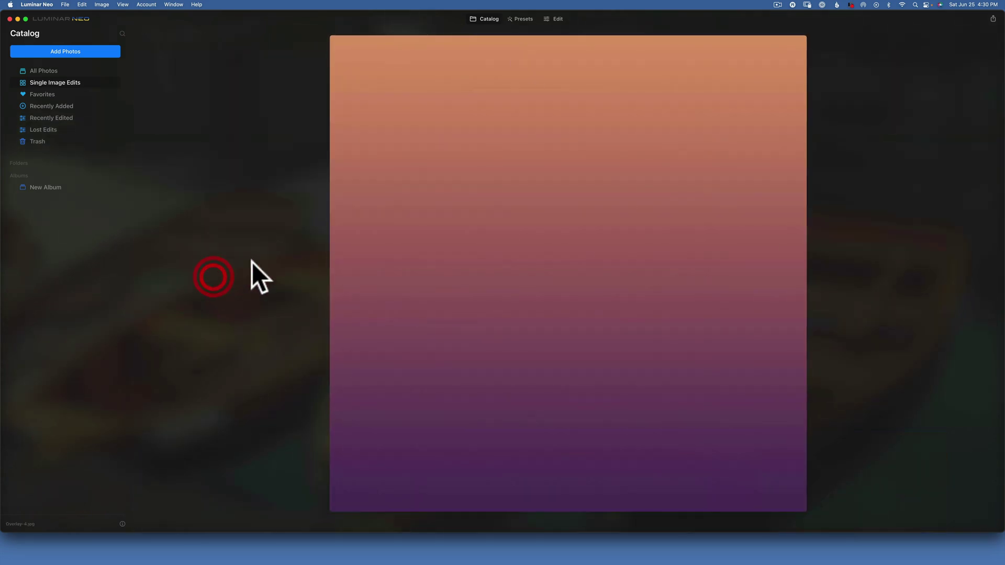
pyautogui.click(560, 19)
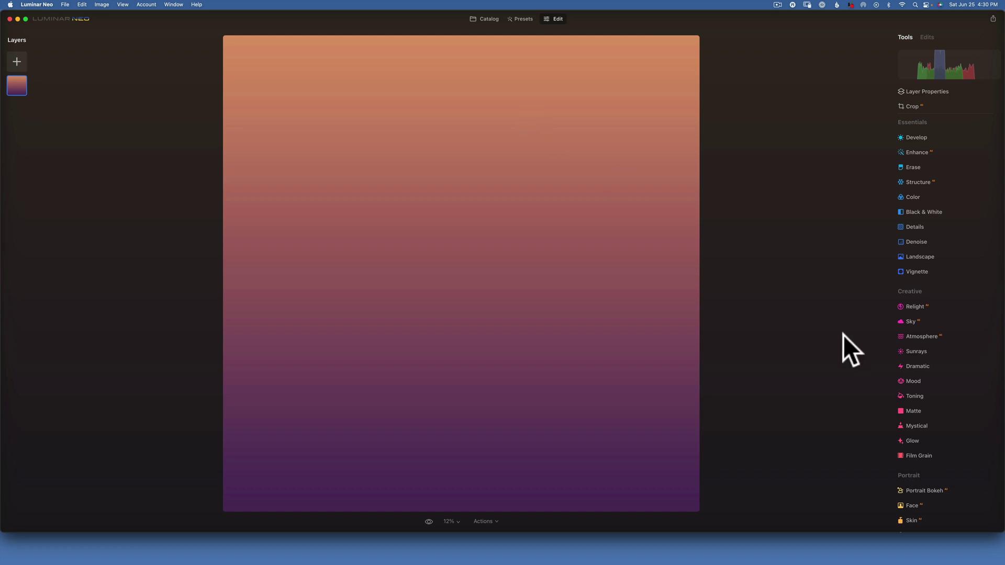
# Step: Tone the gradient's highlights with Toning at Amount 100, Saturation 100 and Hue about 206
pyautogui.click(916, 396)
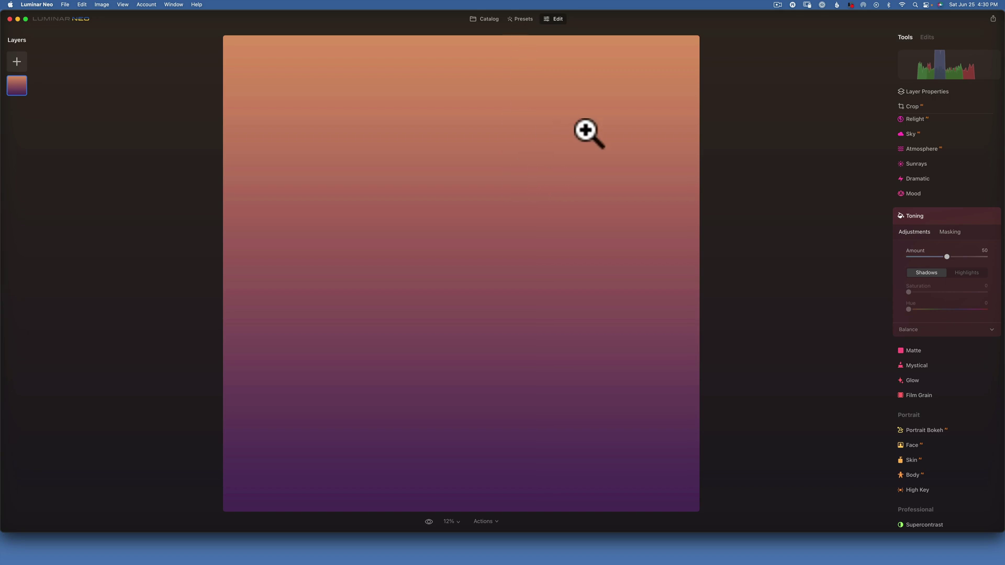
pyautogui.click(971, 270)
pyautogui.moveTo(947, 256); pyautogui.dragTo(1002, 256)
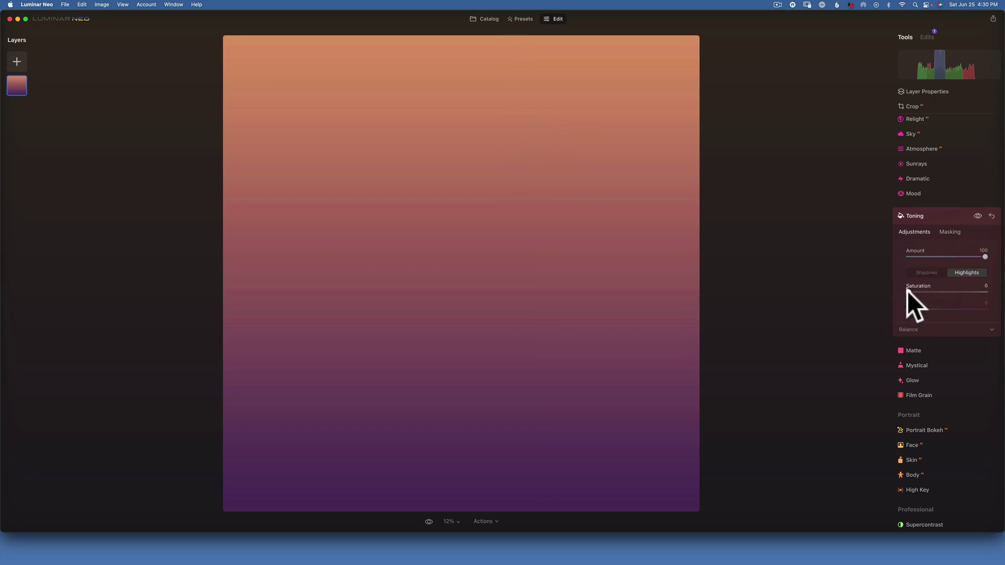
pyautogui.moveTo(907, 291); pyautogui.dragTo(1000, 291)
pyautogui.moveTo(909, 310); pyautogui.dragTo(1001, 294)
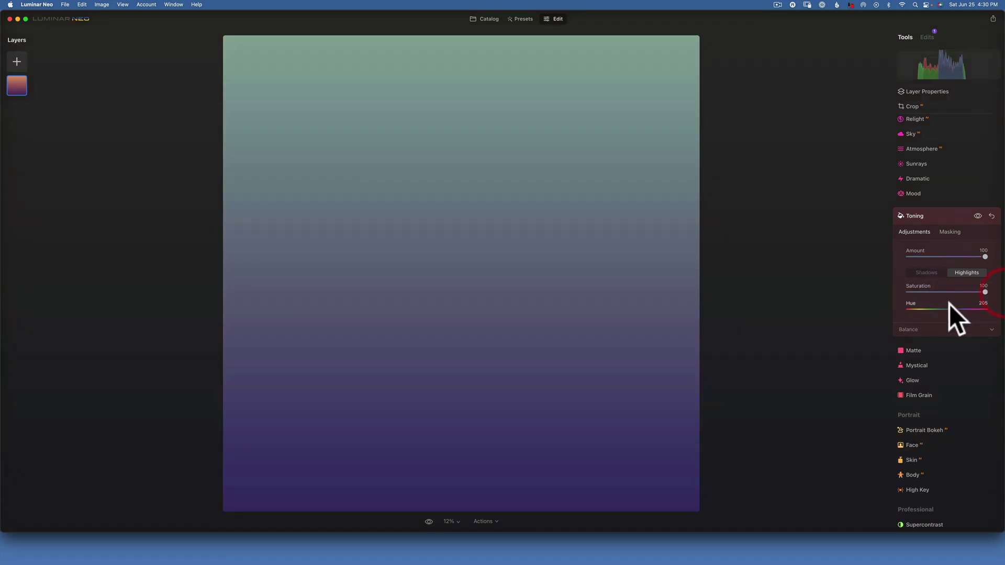
# Step: Tone the gradient's shadows with Saturation 100 and Hue 209
pyautogui.click(926, 273)
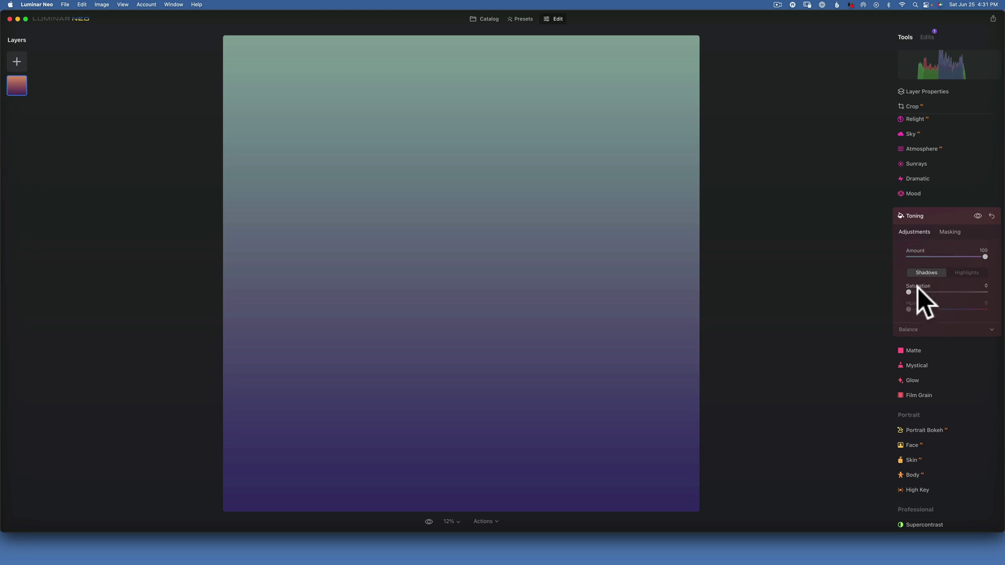
pyautogui.moveTo(908, 292); pyautogui.dragTo(999, 294)
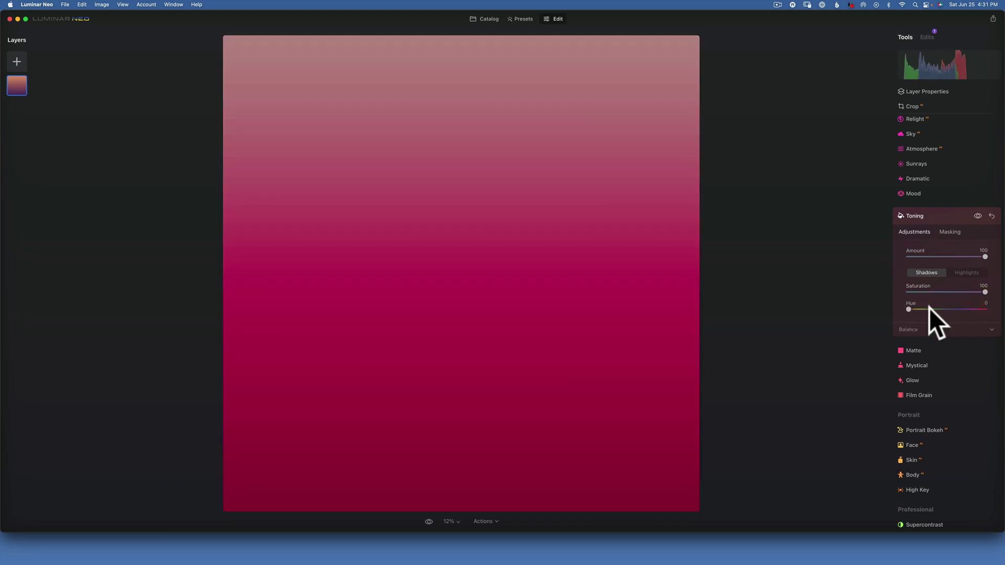
pyautogui.moveTo(913, 309); pyautogui.dragTo(957, 306)
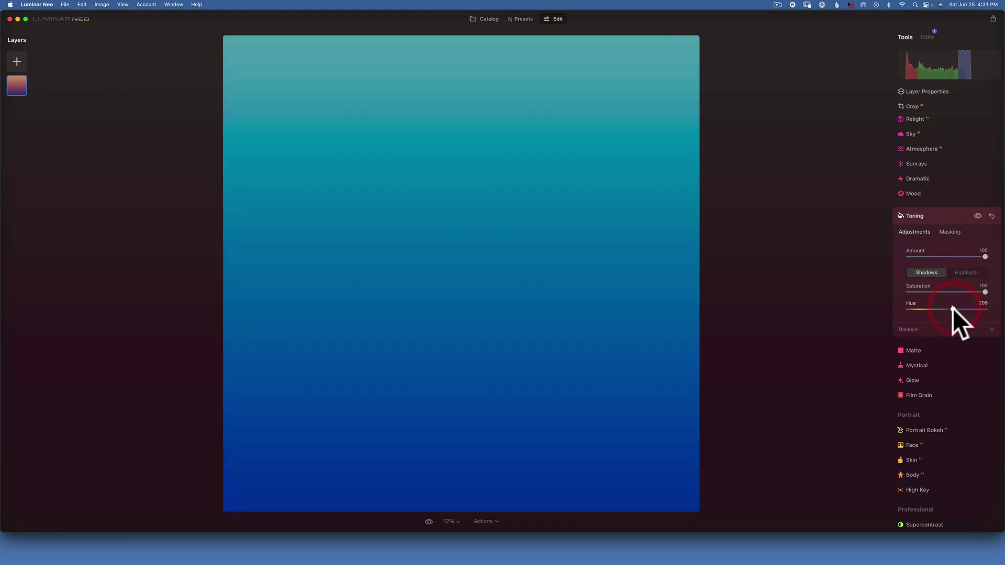
# Step: Compare the gradient with and without the Toning adjustment
pyautogui.click(978, 216)
pyautogui.click(978, 215)
pyautogui.click(978, 215)
pyautogui.click(976, 215)
# Step: Refine the gradient's color in Develop with Saturation -27 and Temperature 43
pyautogui.scroll(4, 931, 197)
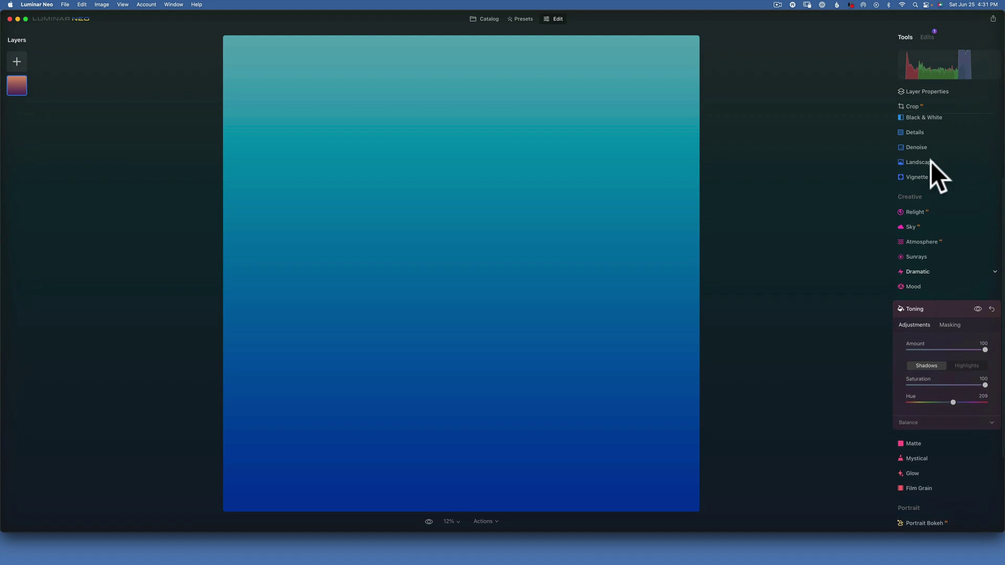
pyautogui.scroll(3, 918, 168)
pyautogui.click(916, 138)
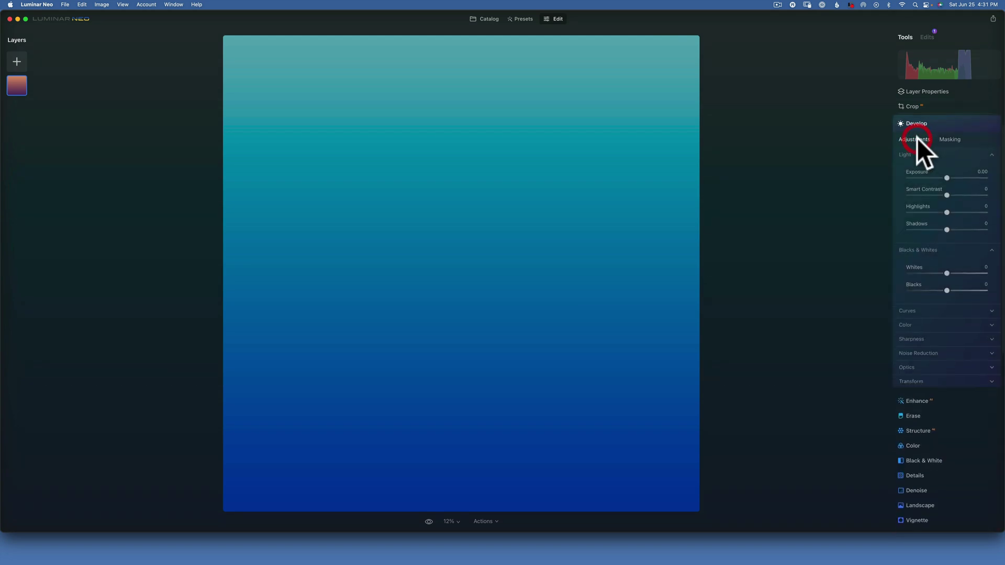
pyautogui.click(920, 325)
pyautogui.moveTo(945, 396)
pyautogui.mouseDown()
pyautogui.moveTo(921, 394)
pyautogui.moveTo(966, 397)
pyautogui.moveTo(934, 395)
pyautogui.mouseUp()
pyautogui.click(940, 361)
pyautogui.moveTo(940, 361); pyautogui.dragTo(960, 365)
pyautogui.scroll(-4, 922, 318)
pyautogui.scroll(5, 921, 318)
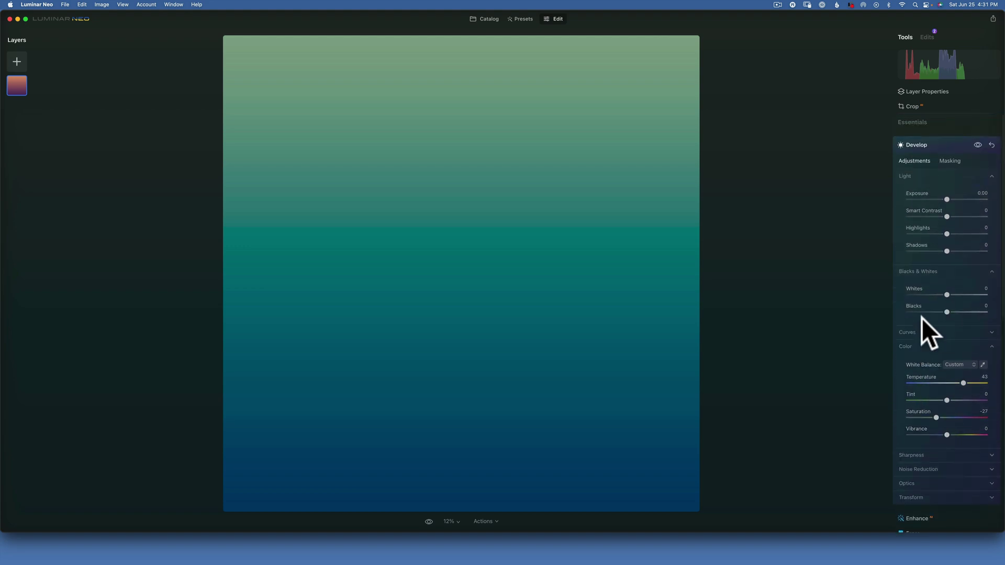
# Step: Return to the catalog and browse the solid and gradient overlay images
pyautogui.click(489, 18)
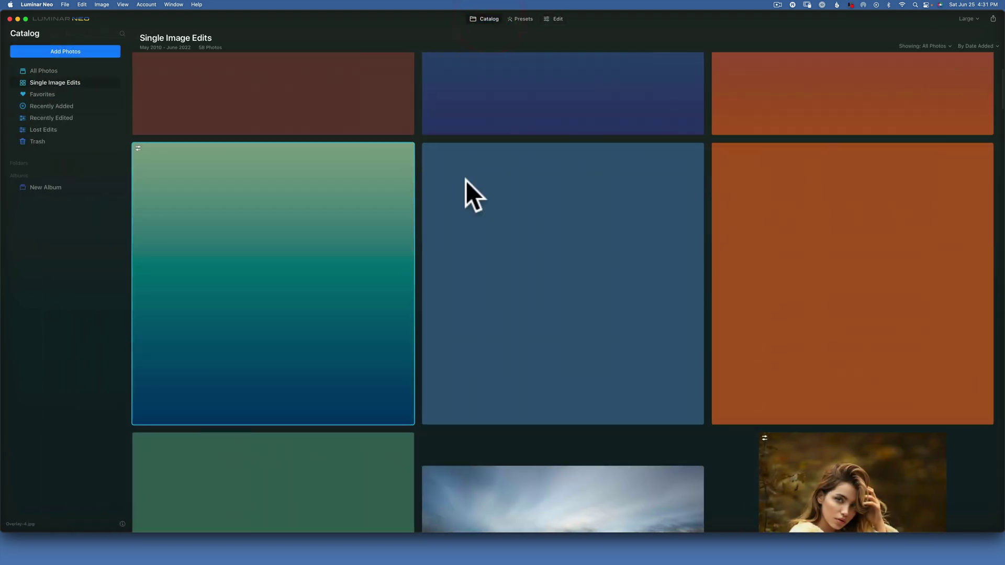
pyautogui.scroll(4, 503, 161)
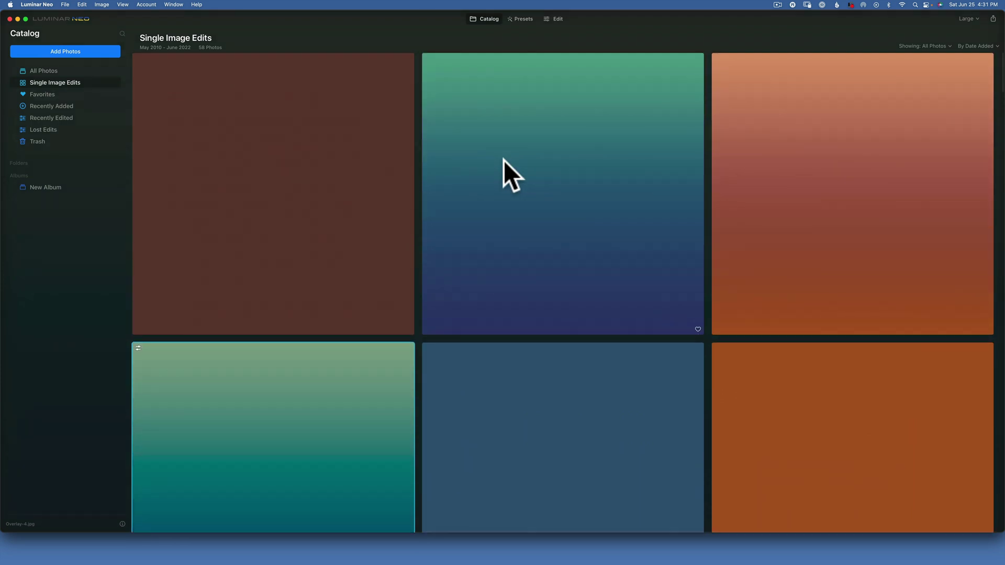